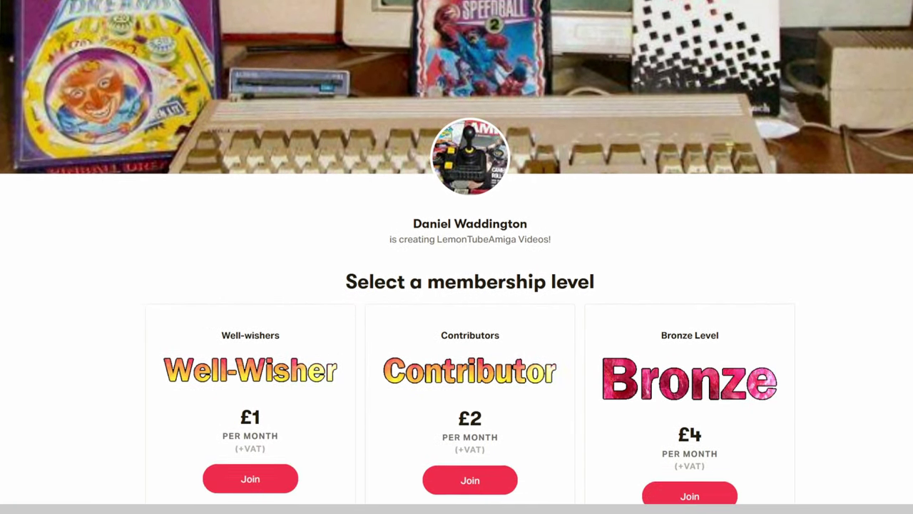
Scroll the Patreon tiers from £1 Well-wishers down to the £200 Diamond tier
scroll(456, 257, down, 2)
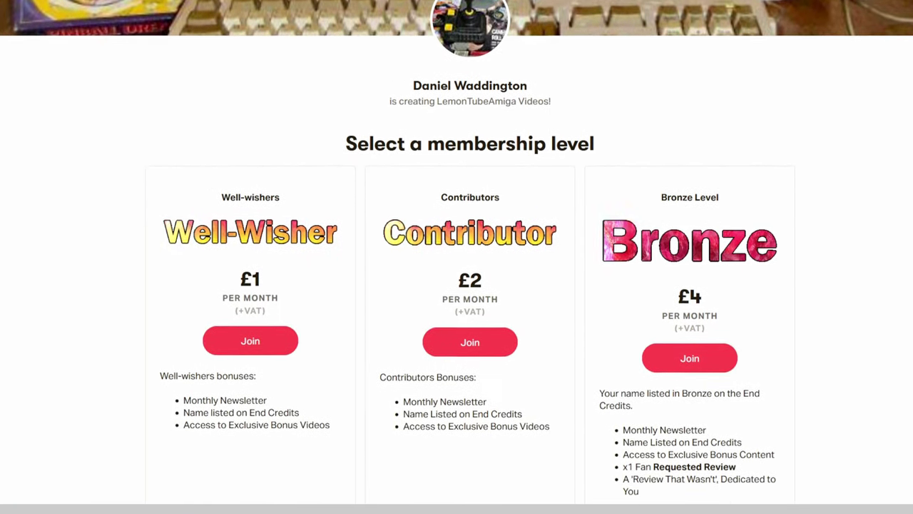
scroll(457, 257, down, 2)
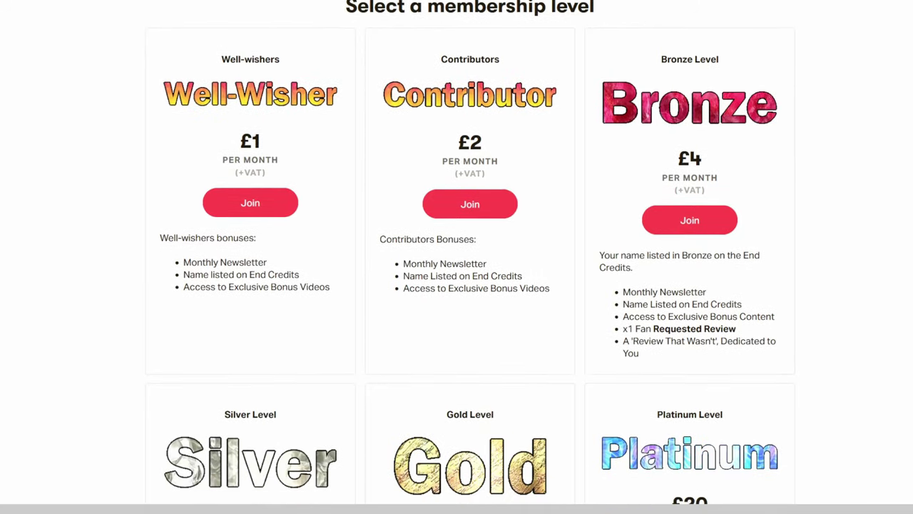
scroll(456, 257, down, 2)
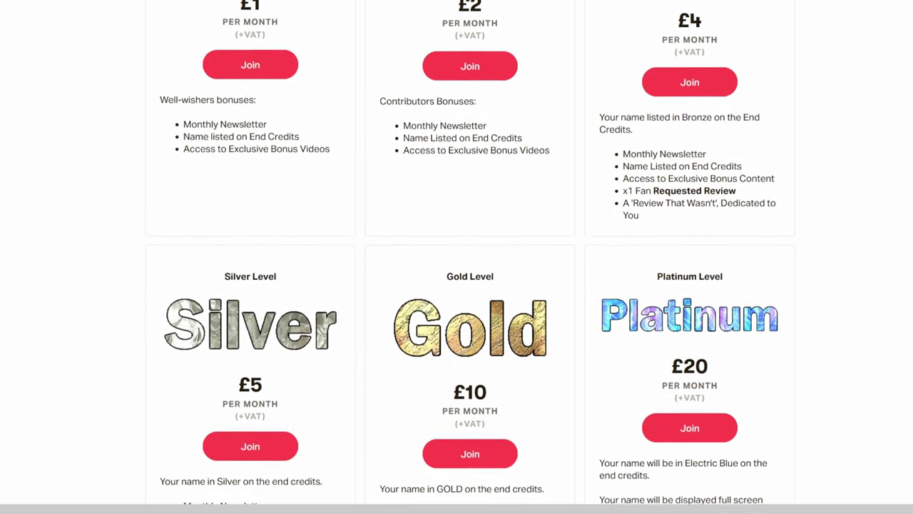
scroll(457, 257, down, 2)
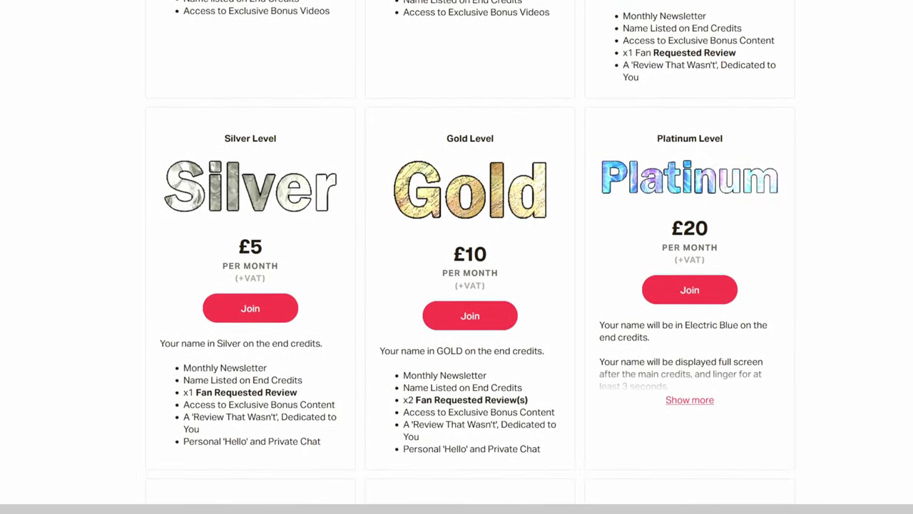
scroll(456, 257, down, 2)
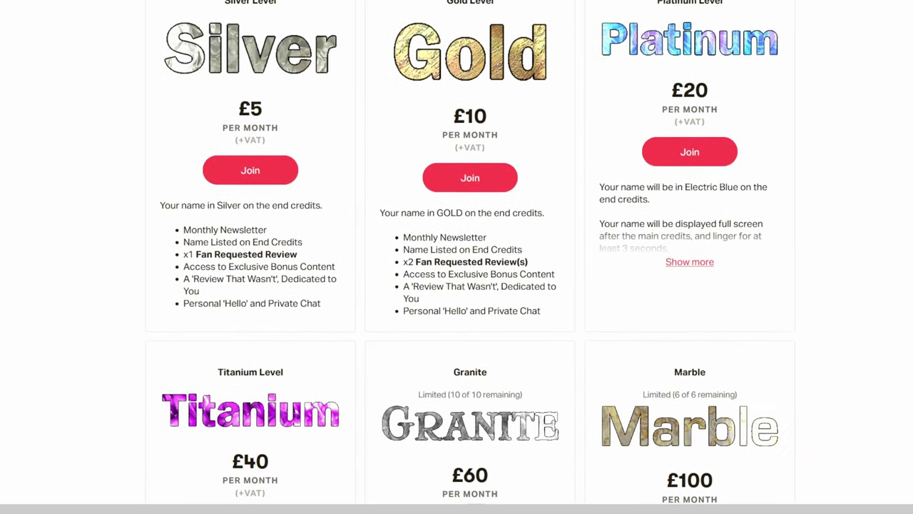
scroll(456, 257, down, 2)
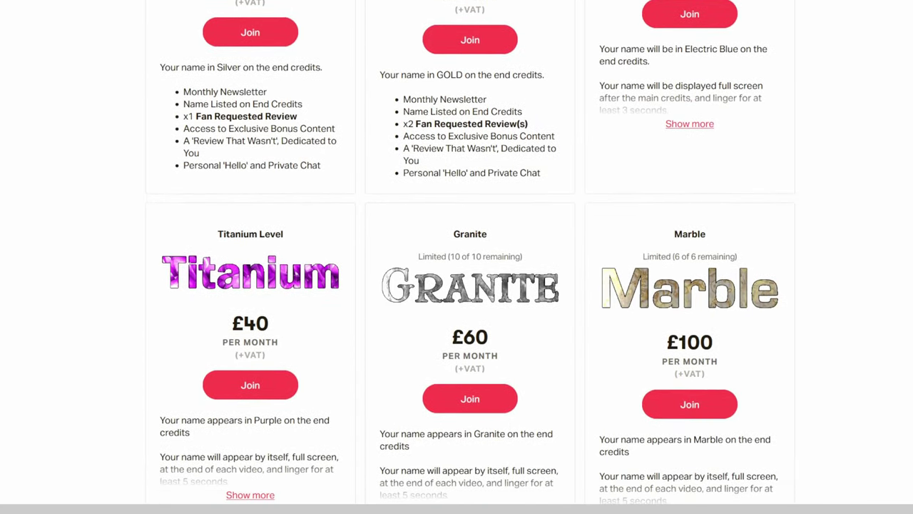
scroll(456, 256, down, 2)
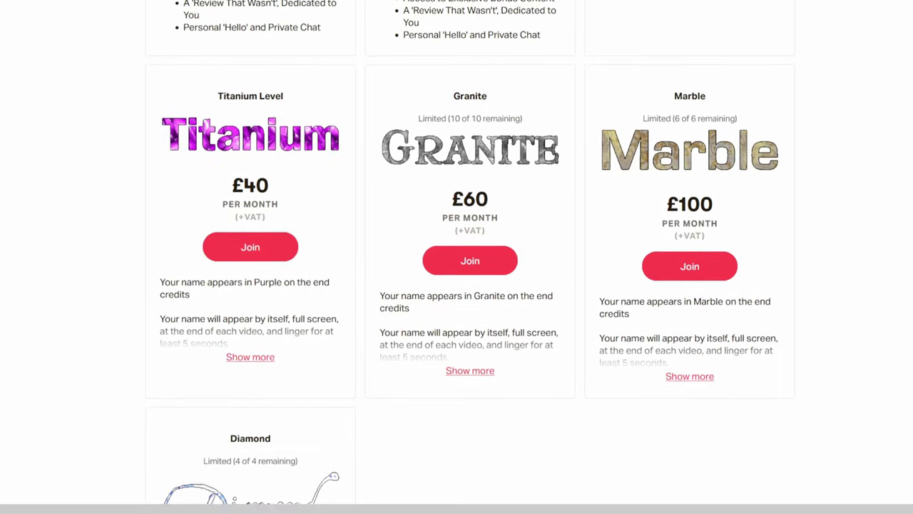
scroll(456, 257, down, 2)
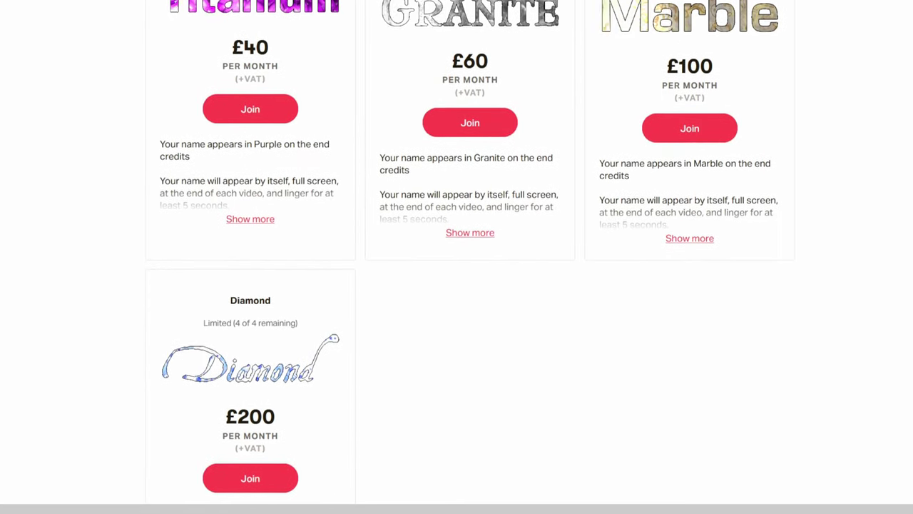
scroll(456, 257, down, 1)
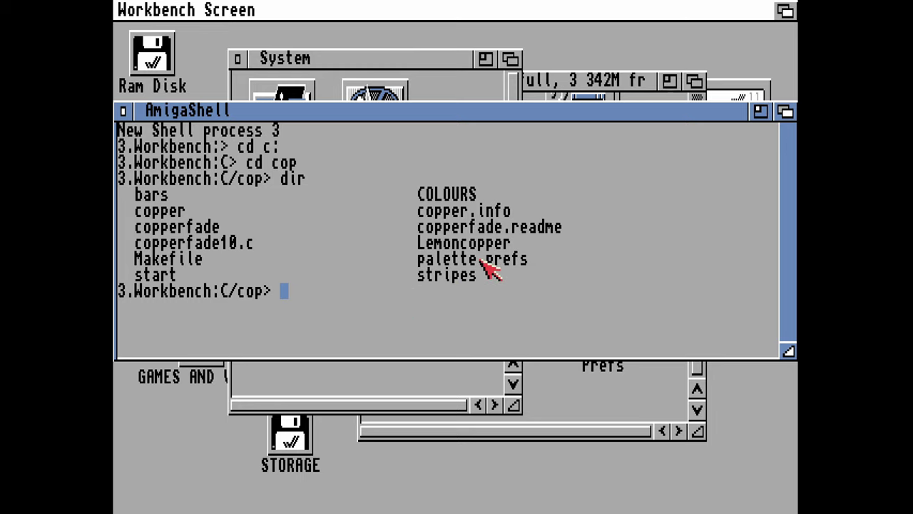
Run 'copy palette.prefs sys:prefs/env-archive/sys', correcting a typo in the file name
text(copy pall)
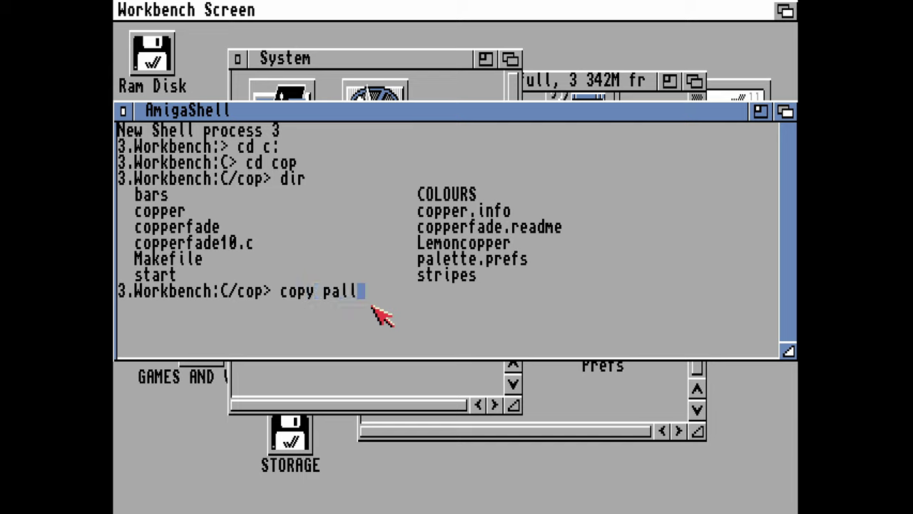
key(BackSpace)
text(ette)
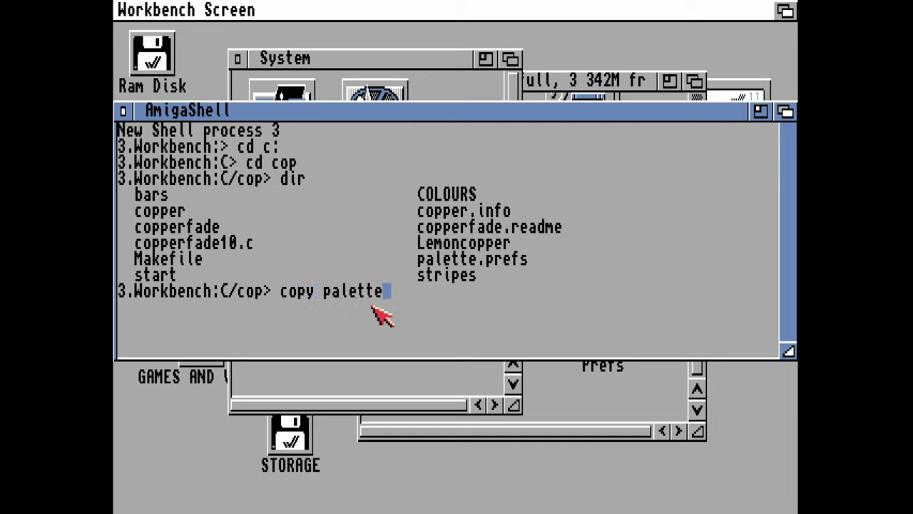
text(.prefs )
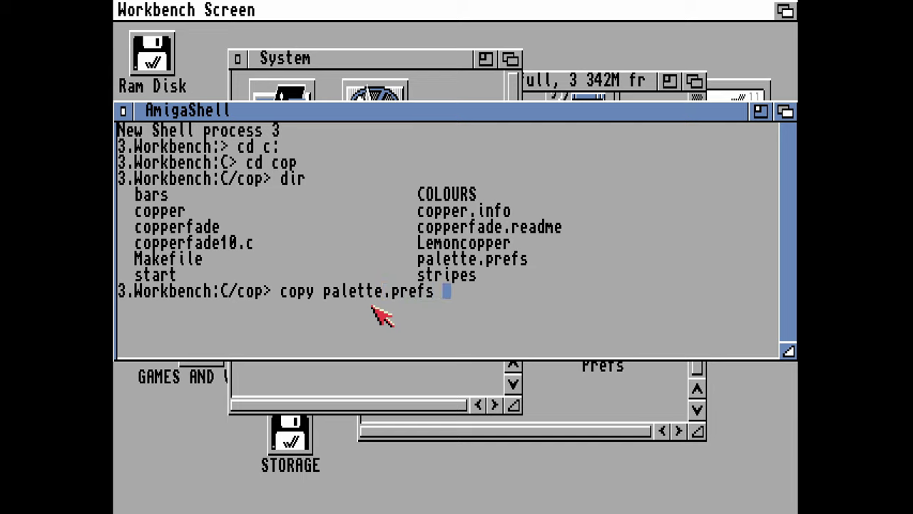
text(sys:)
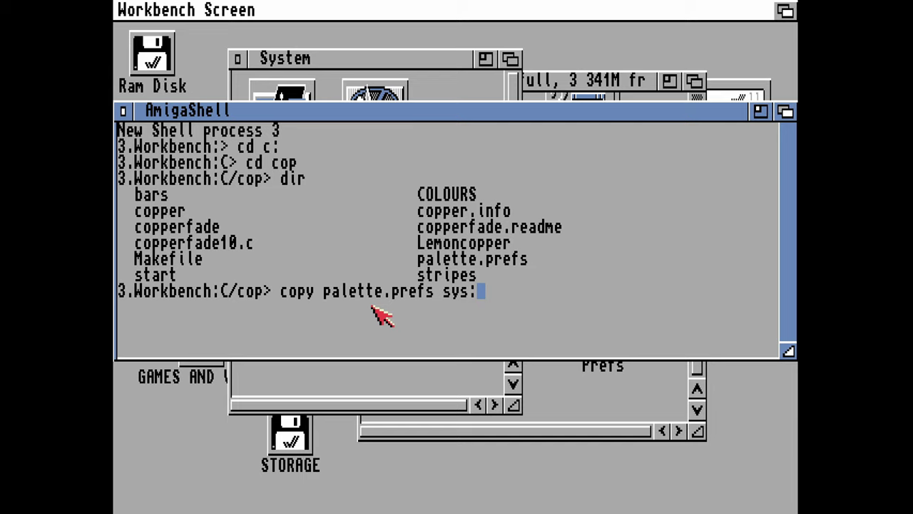
text(prefs)
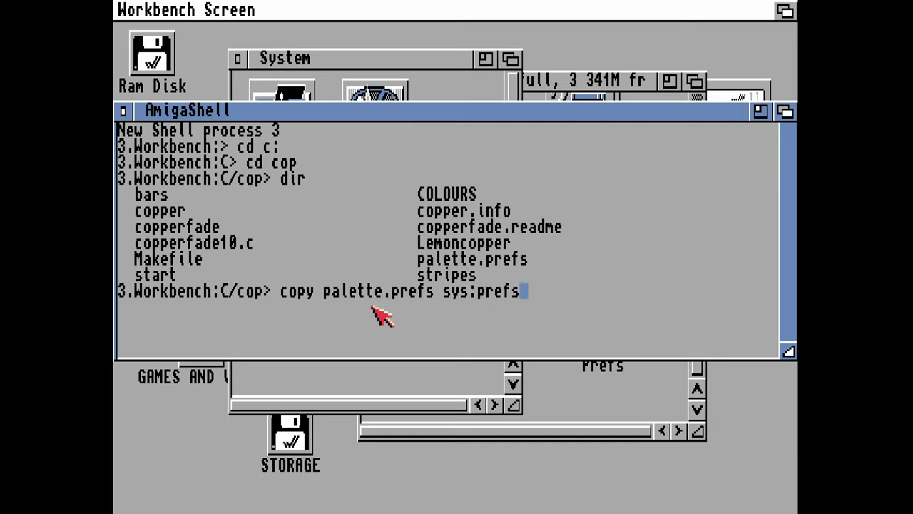
text(/env-ar)
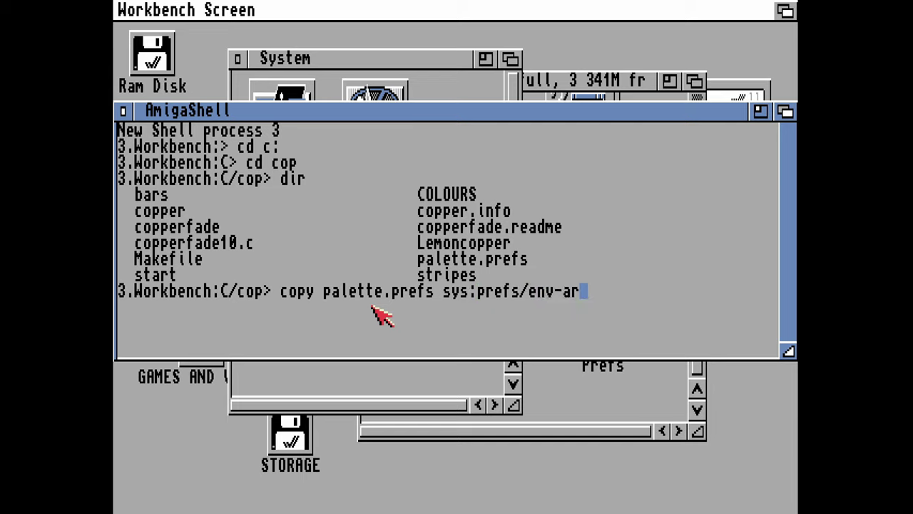
text(chive/sys)
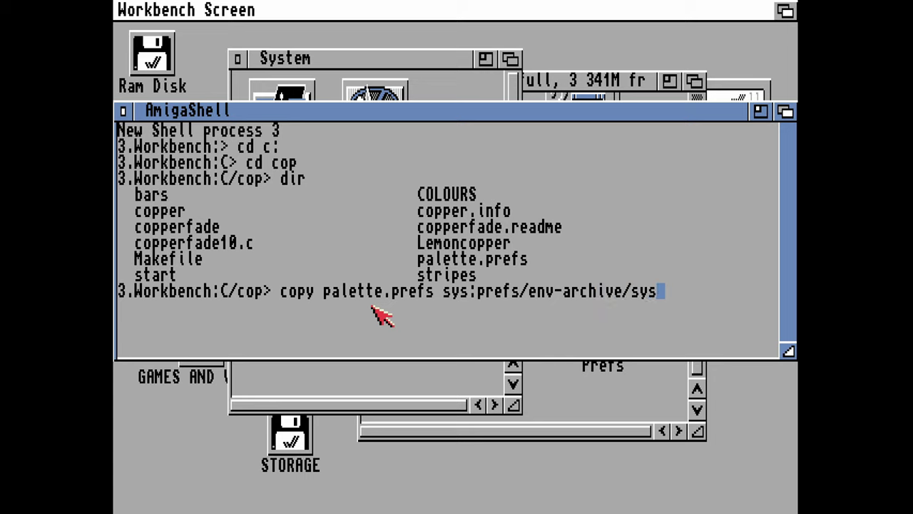
key(Return)
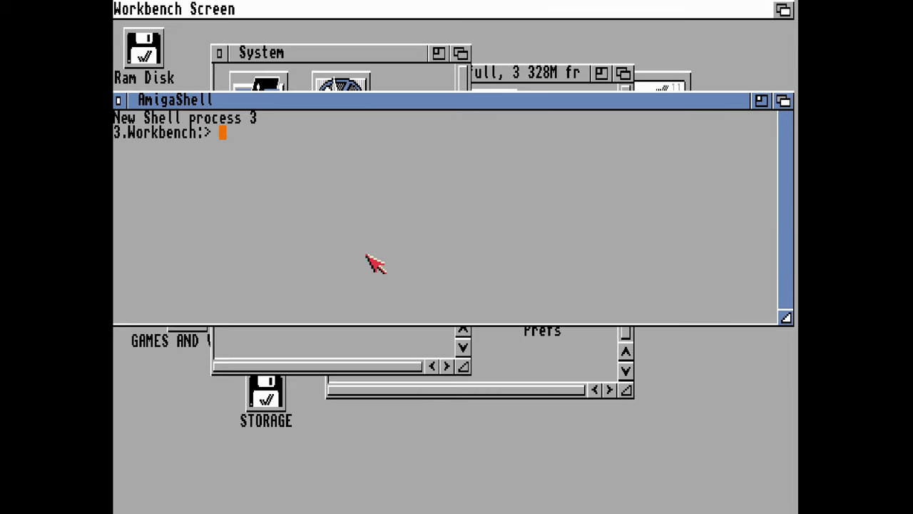
Change into c:cop, copy disk.info to dh0:, and narrow the Shell window
text(cd c:)
key(Return)
text(cd cop)
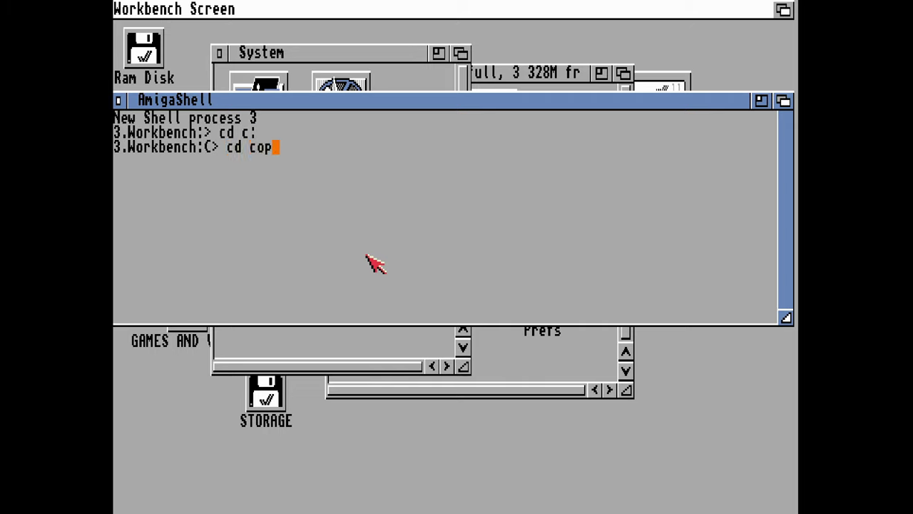
key(Return)
text(copy )
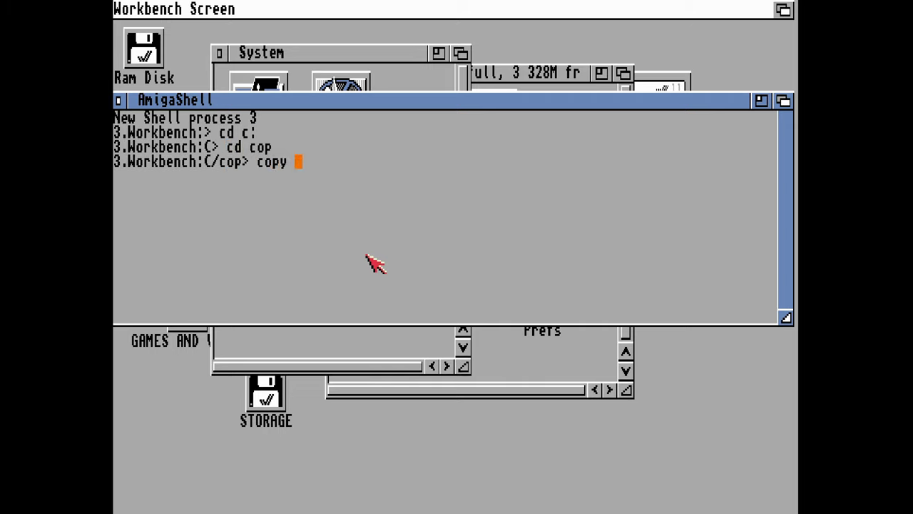
text(disk.info dh0:)
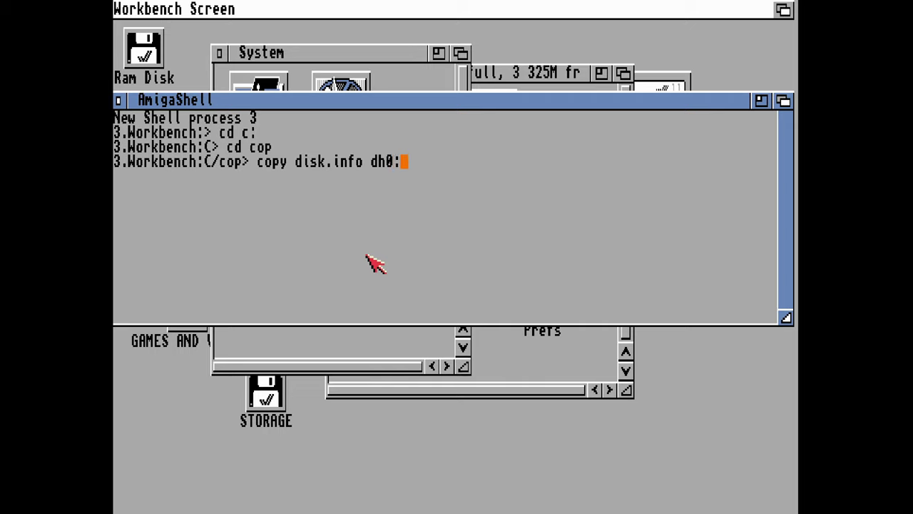
key(Return)
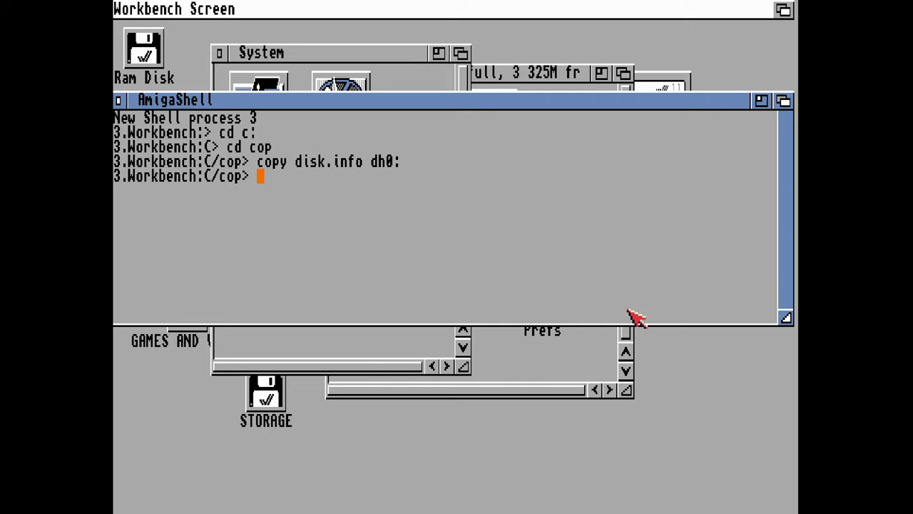
drag(786, 319, 578, 340)
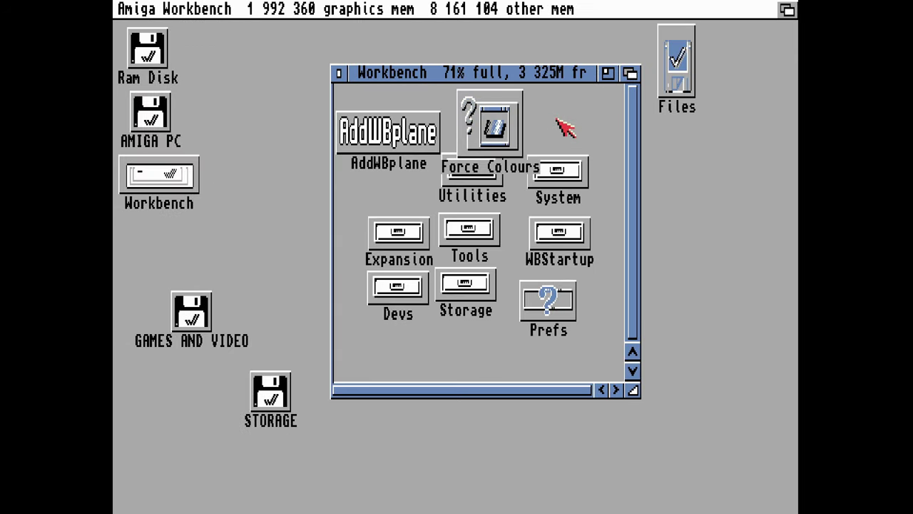
Raise the screen mode from 4 to 16 colours, save it, and close the Prefs drawer
double_click(553, 309)
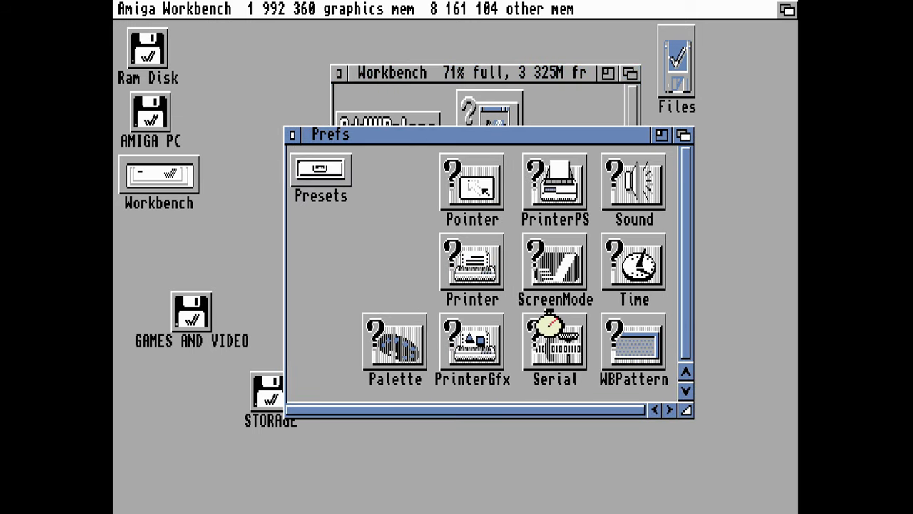
double_click(549, 262)
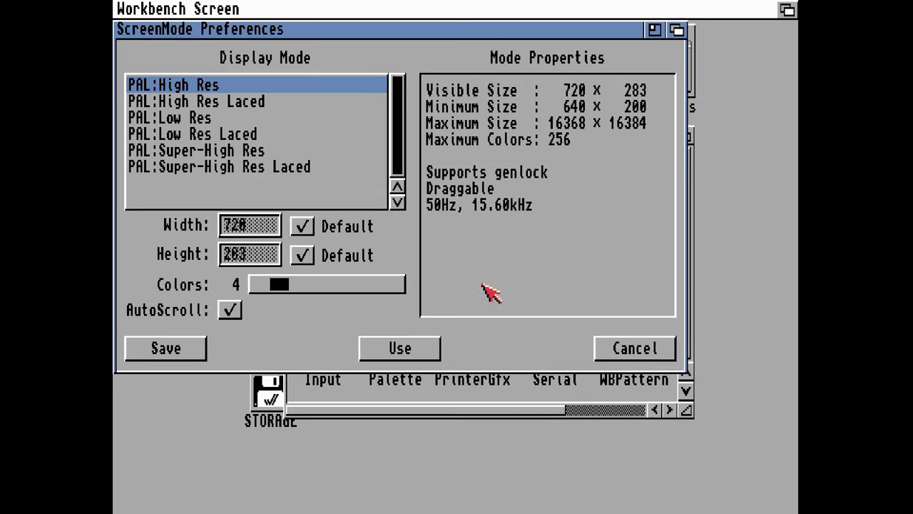
click(331, 287)
click(331, 287)
click(159, 357)
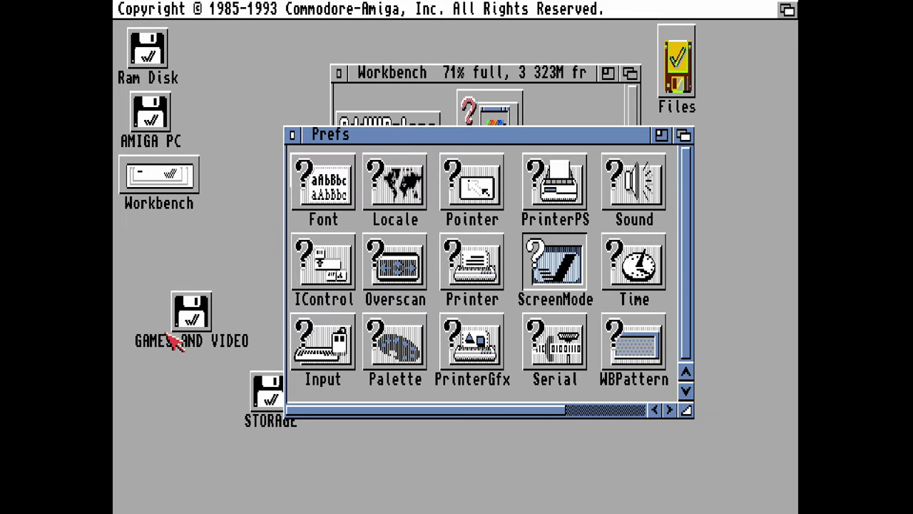
click(292, 135)
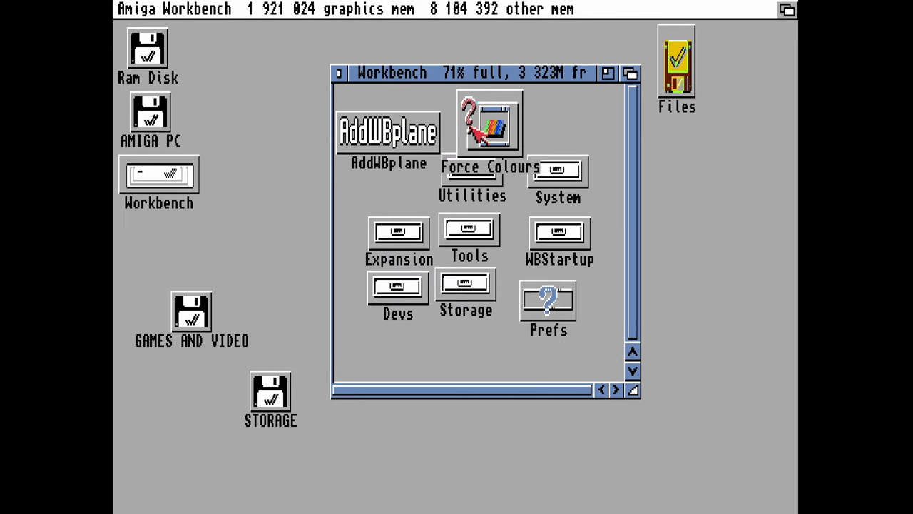
Run Force Colours, move the Files disk icon, then open and close its window
double_click(498, 123)
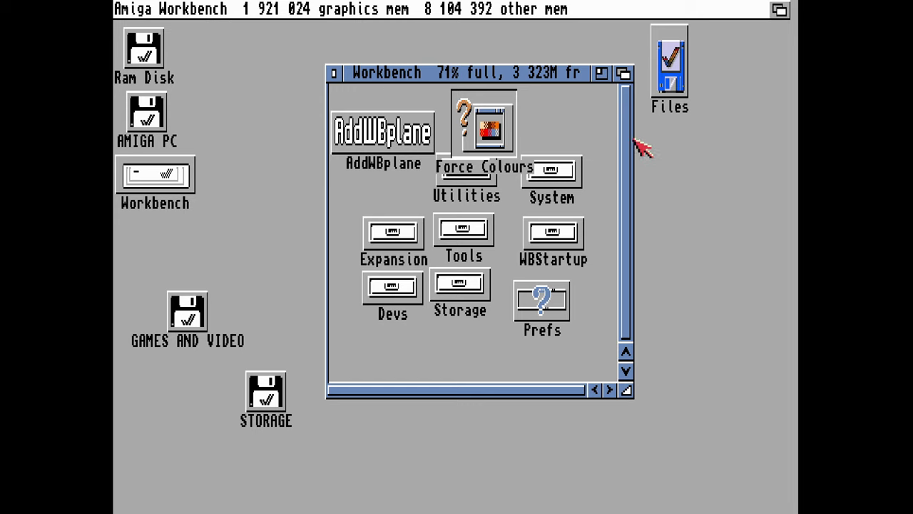
drag(671, 96, 702, 131)
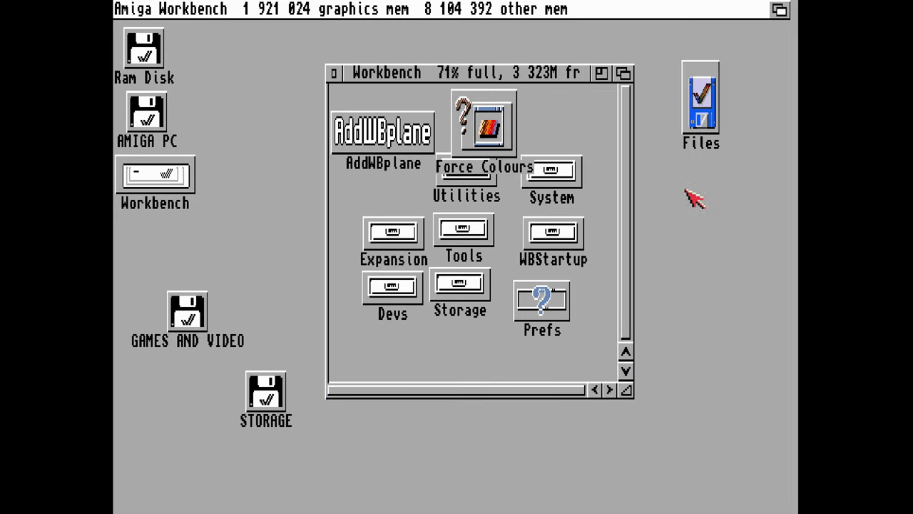
double_click(701, 114)
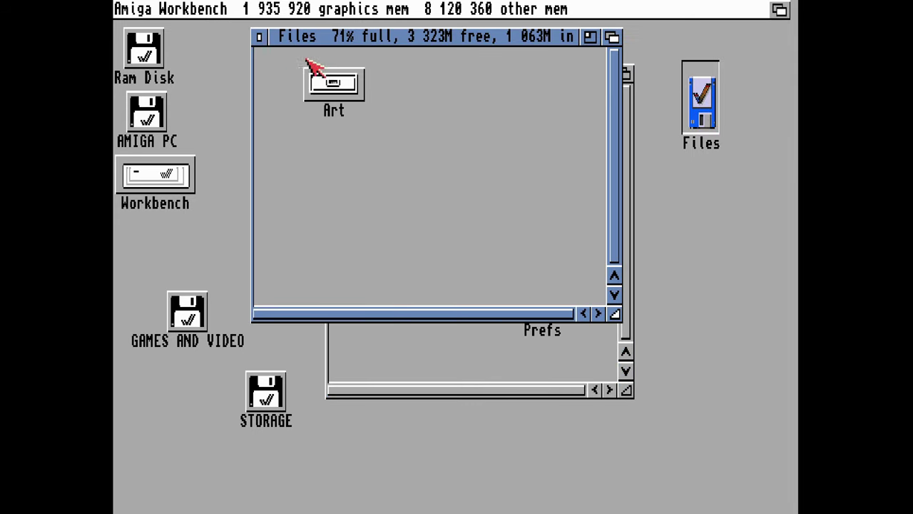
click(259, 36)
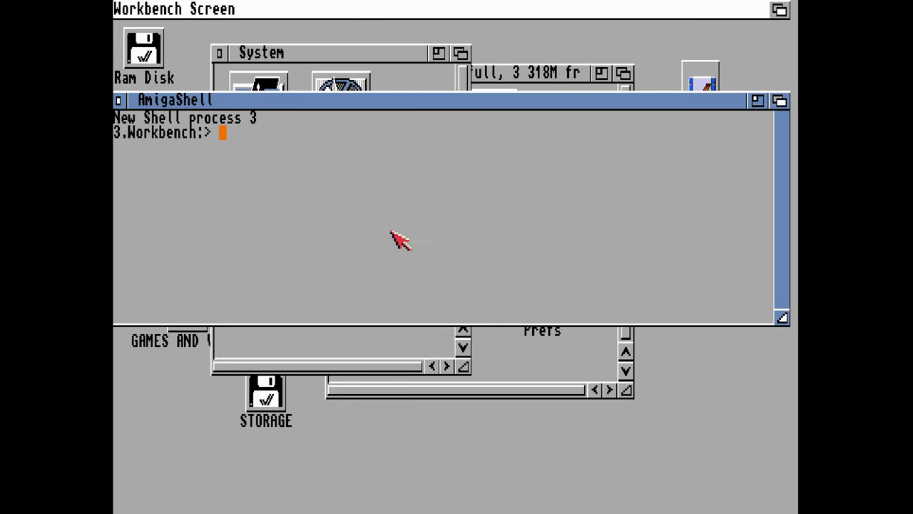
Change into c:cop and list its files with dir
text(cd c:)
key(Return)
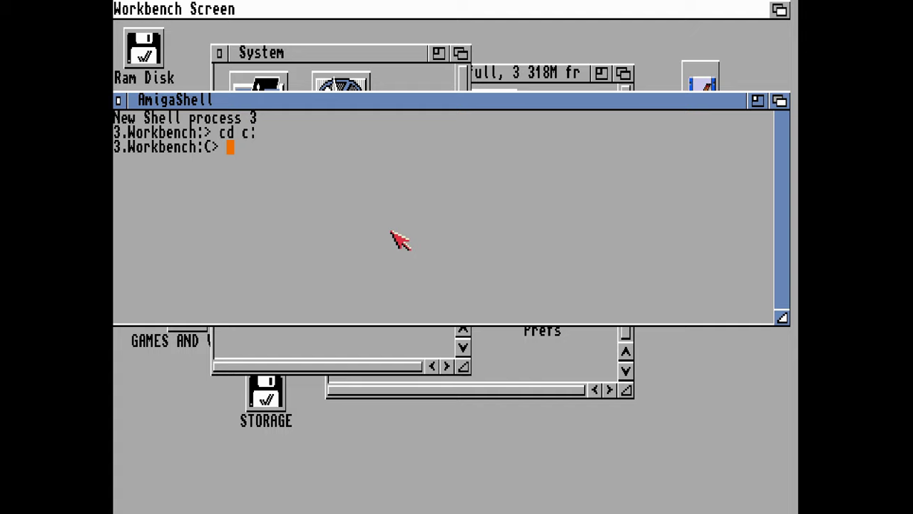
text(cd cop)
key(Return)
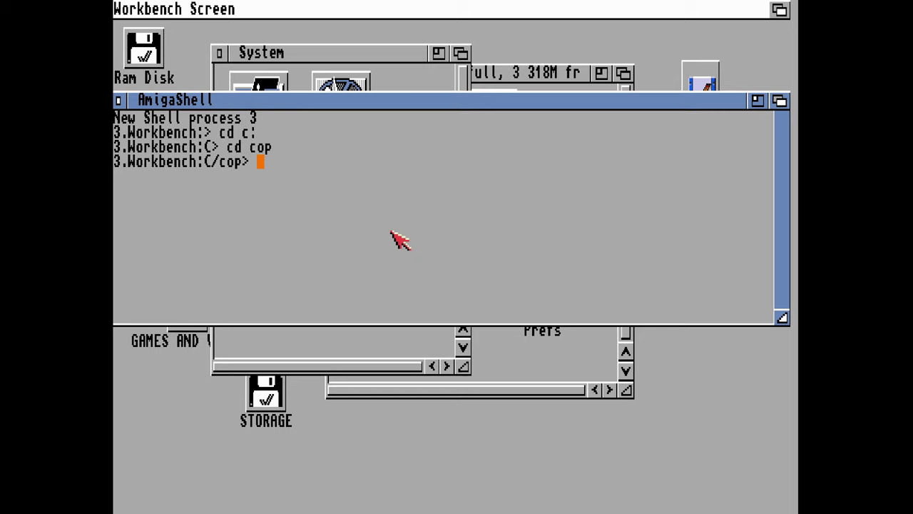
text(dir)
key(Return)
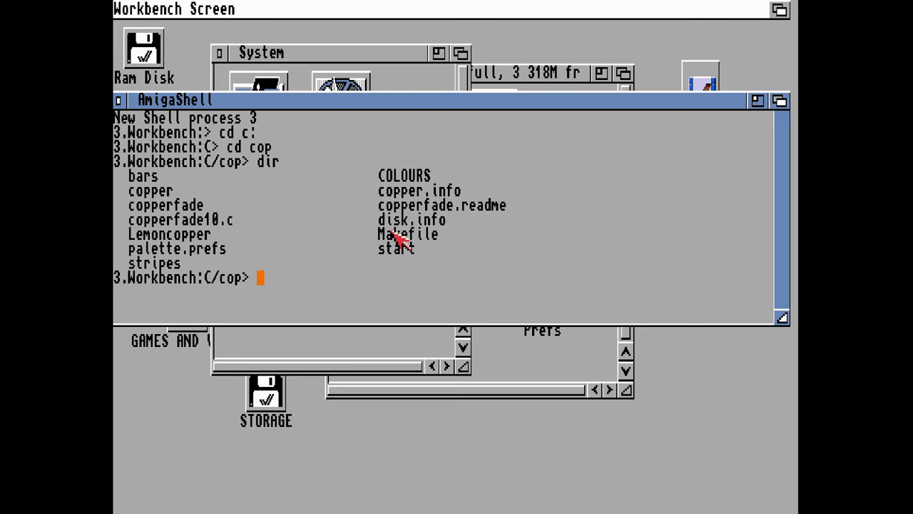
Run bars to show the blue copper bars, then stripes to remove them
text(bars)
key(Return)
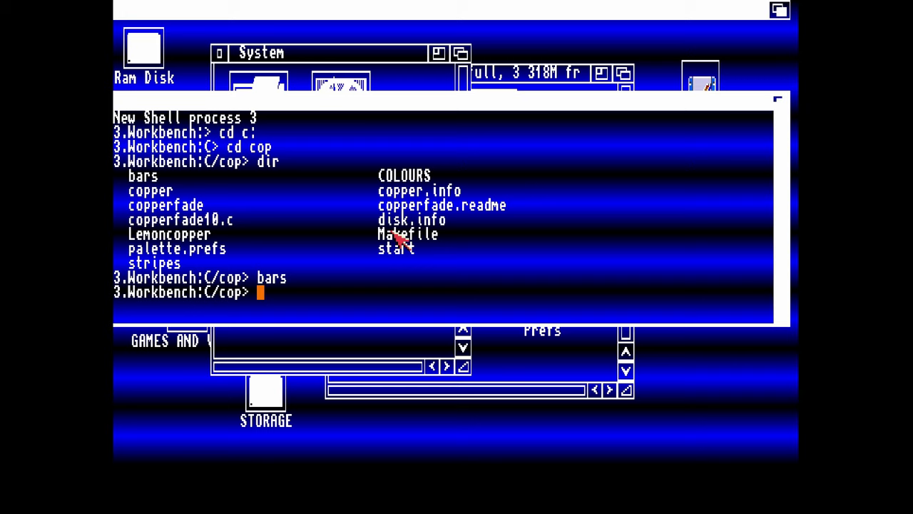
text(stripes)
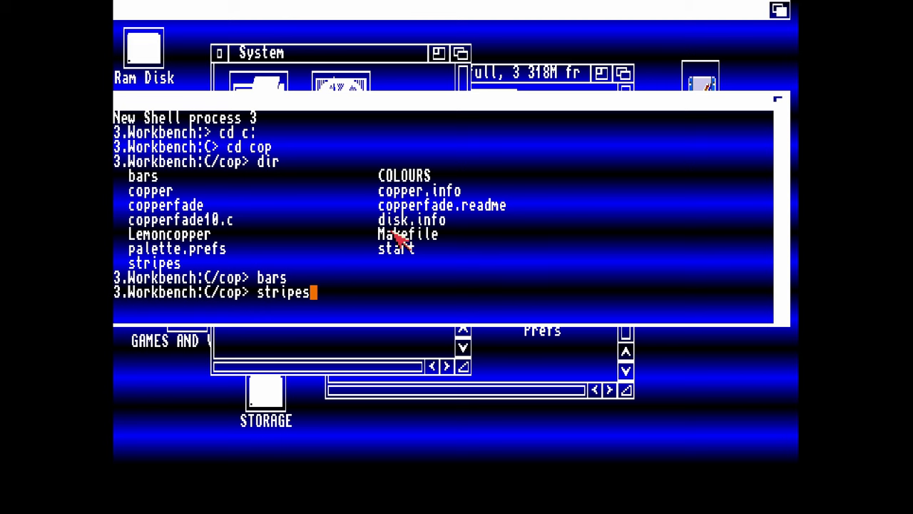
key(Return)
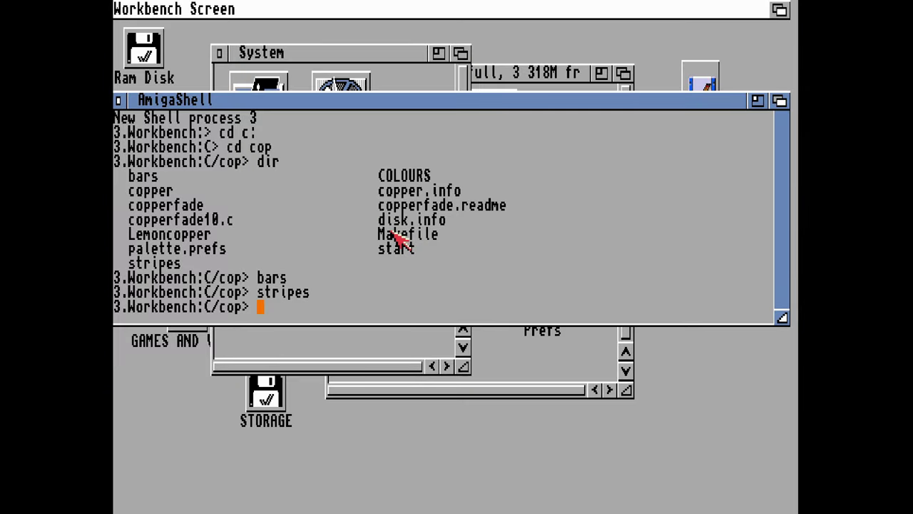
Show the 'stripes ?' usage help and stretch the Shell window to full screen height
key(Up)
text(?)
key(Return)
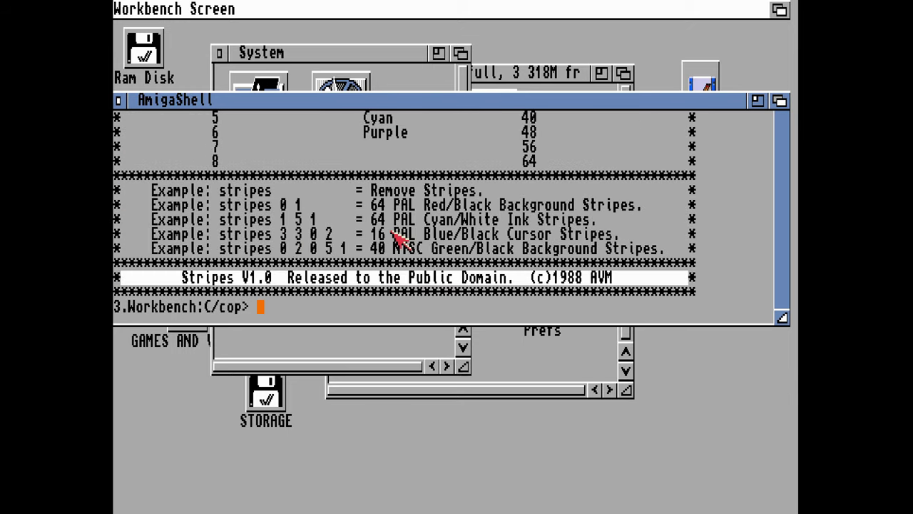
drag(430, 104, 430, 33)
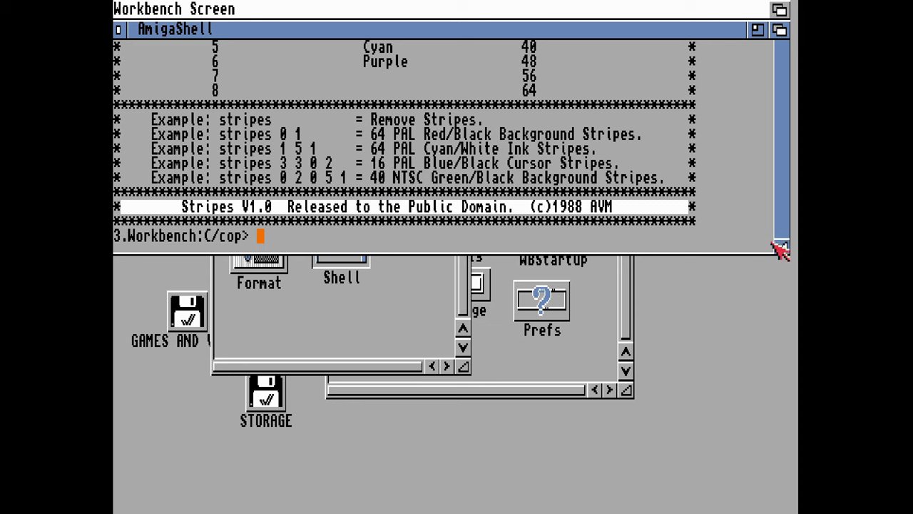
drag(781, 248, 781, 501)
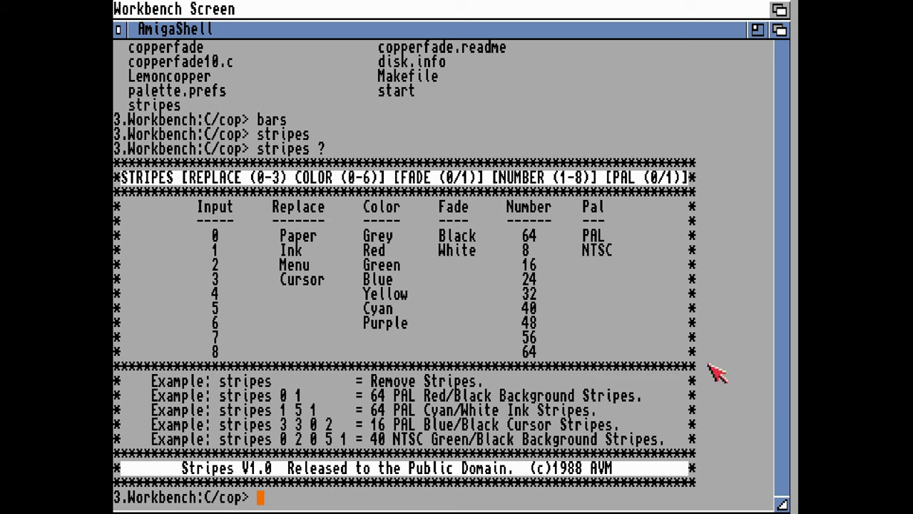
Run stripes 0 1 and rerun it to cycle red, green and yellow stripes
text(stripes )
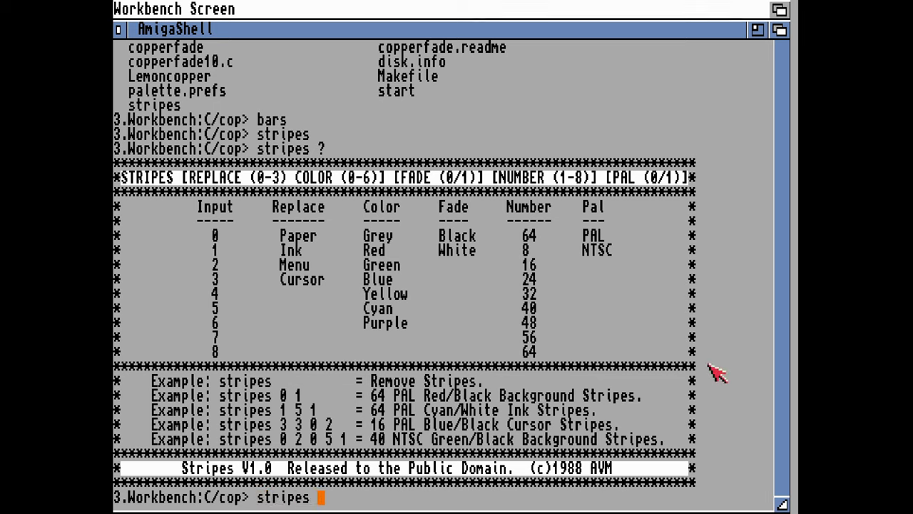
text(0 1)
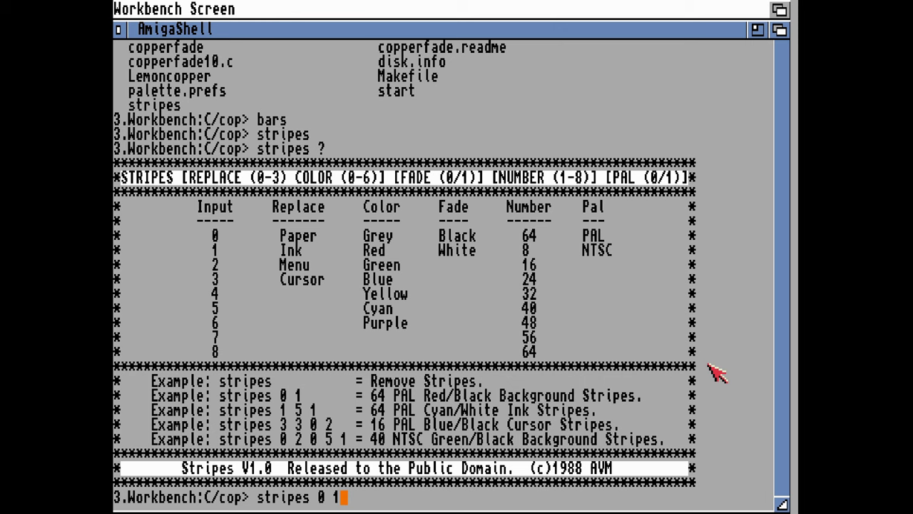
key(Return)
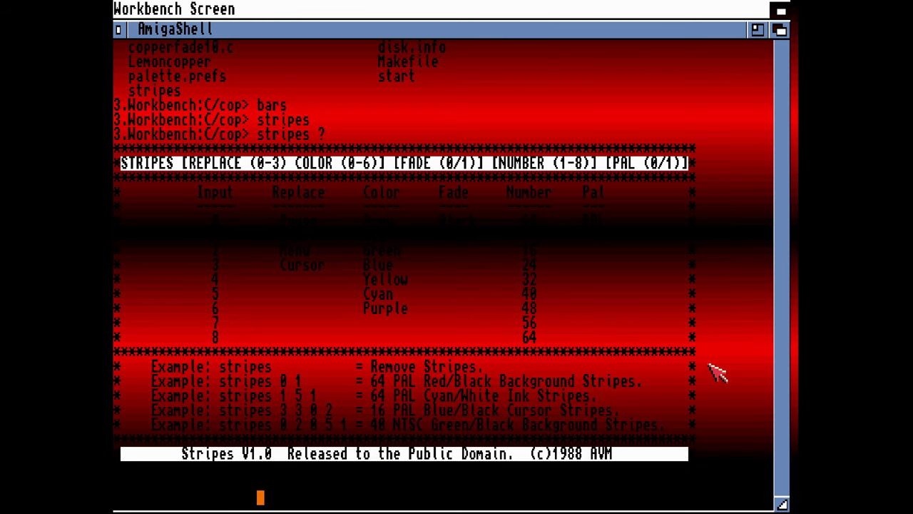
key(Up)
key(Return)
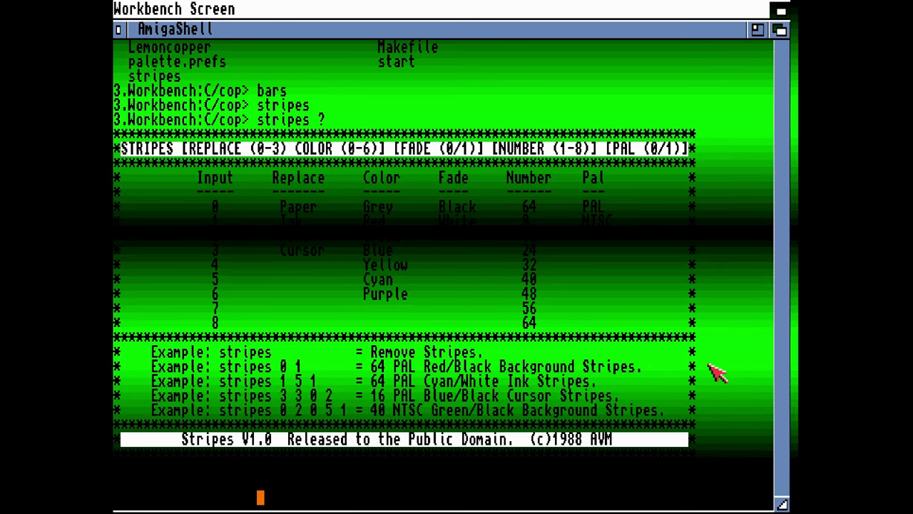
key(Up)
key(Return)
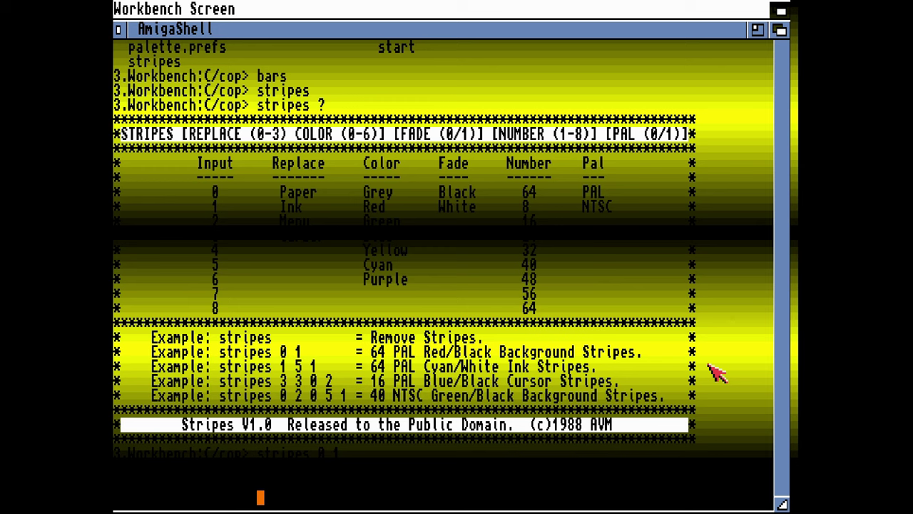
Apply stripes 1 5 1 cyan/white ink stripes, then stripes 3 3 0 2 blue/black cursor stripes
key(Up)
key(BackSpace)
key(BackSpace)
key(BackSpace)
text(1 5 1)
key(Return)
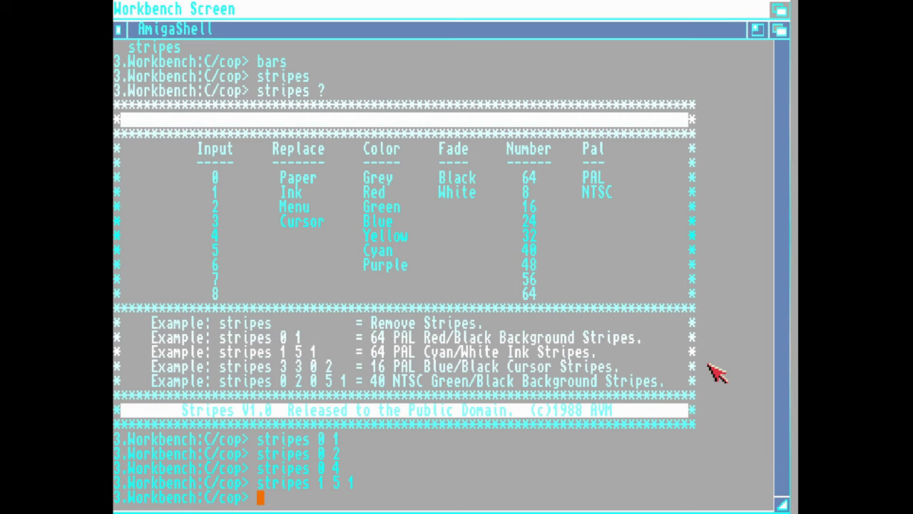
key(Up)
key(BackSpace)
key(BackSpace)
key(BackSpace)
key(BackSpace)
key(BackSpace)
text(3 3 0 2)
key(Return)
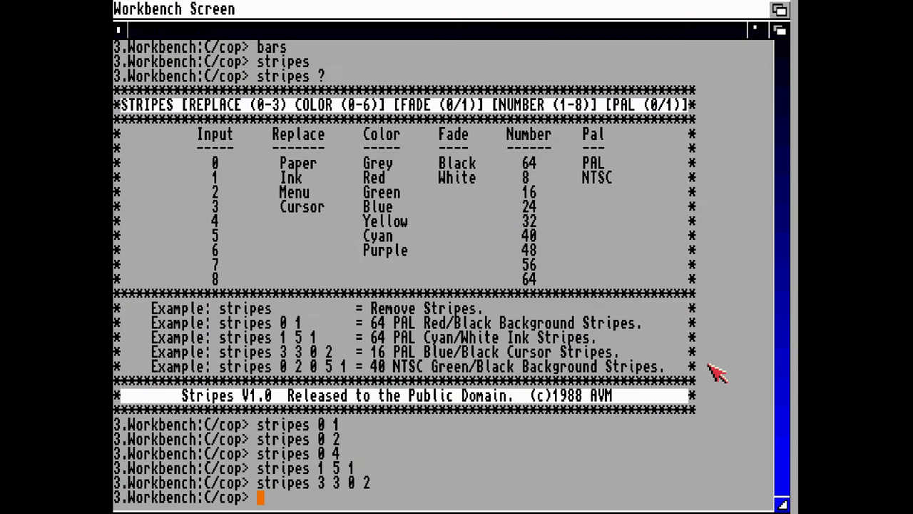
Try stripes 3 3 0, reapply stripes 3 3 0 2, and recall it to edit parameters
key(Up)
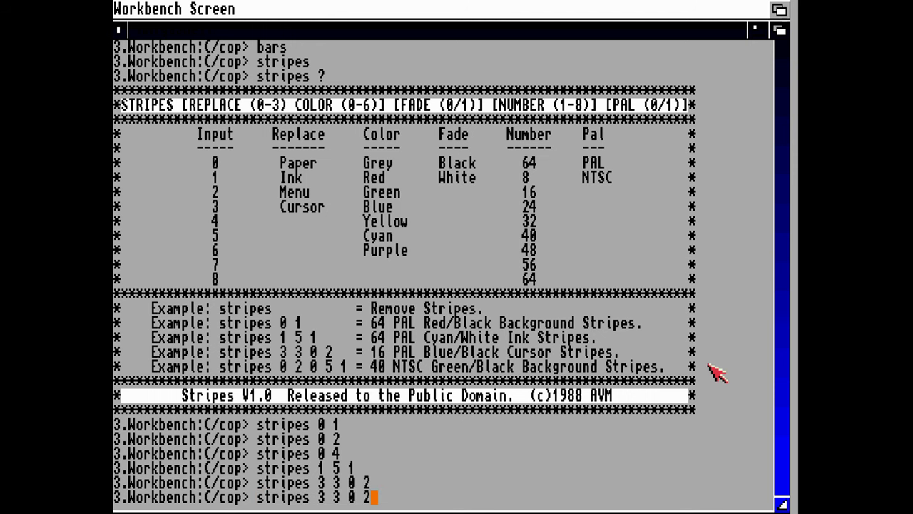
key(BackSpace)
key(Return)
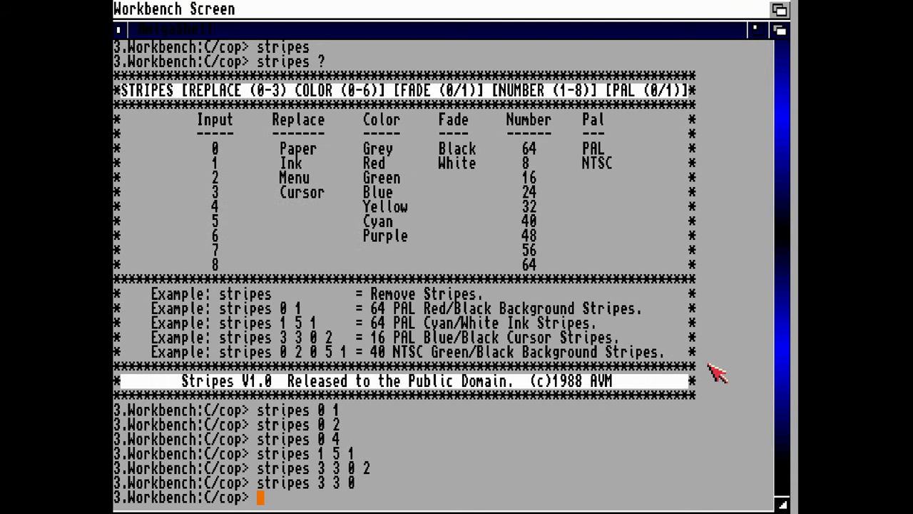
key(Up)
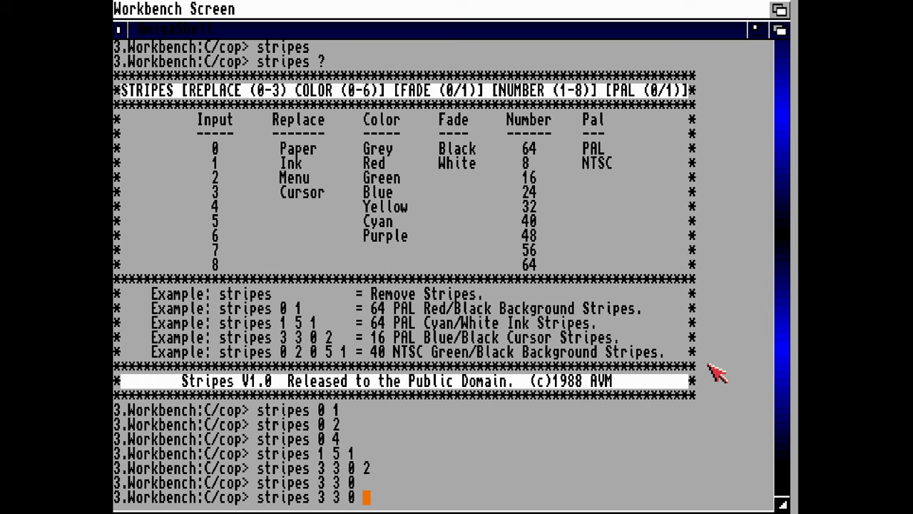
text(2)
key(Return)
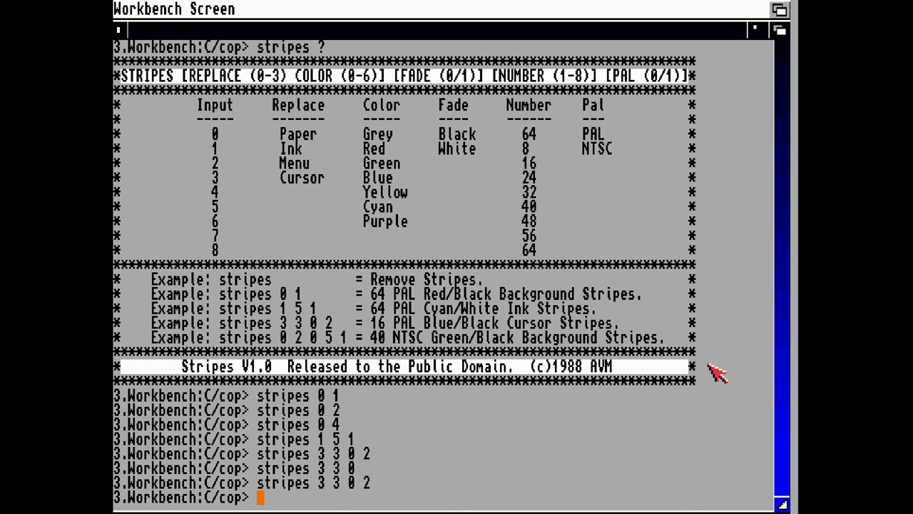
key(Up)
key(BackSpace)
key(BackSpace)
key(BackSpace)
key(BackSpace)
key(BackSpace)
key(BackSpace)
Try stripes 0 1 6, then drop the 6 to apply red/black stripes 0 1
text(0)
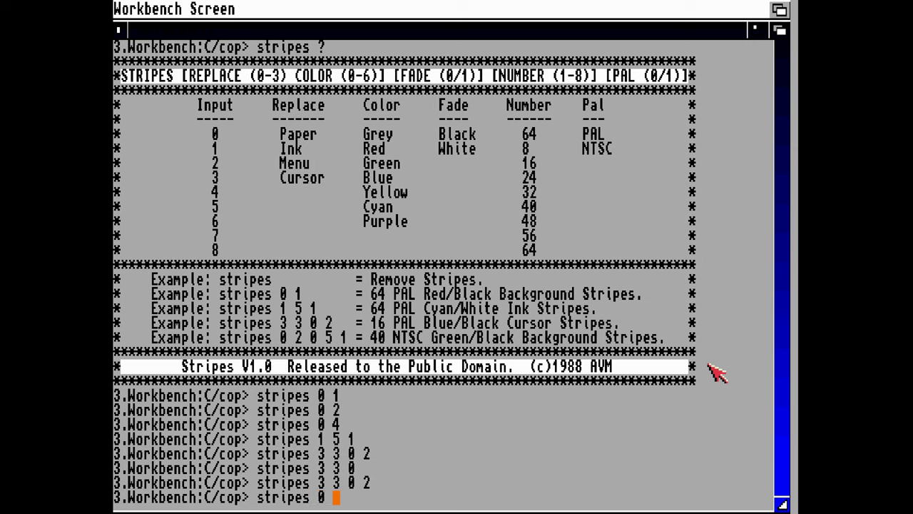
text(1 6)
key(Return)
key(Up)
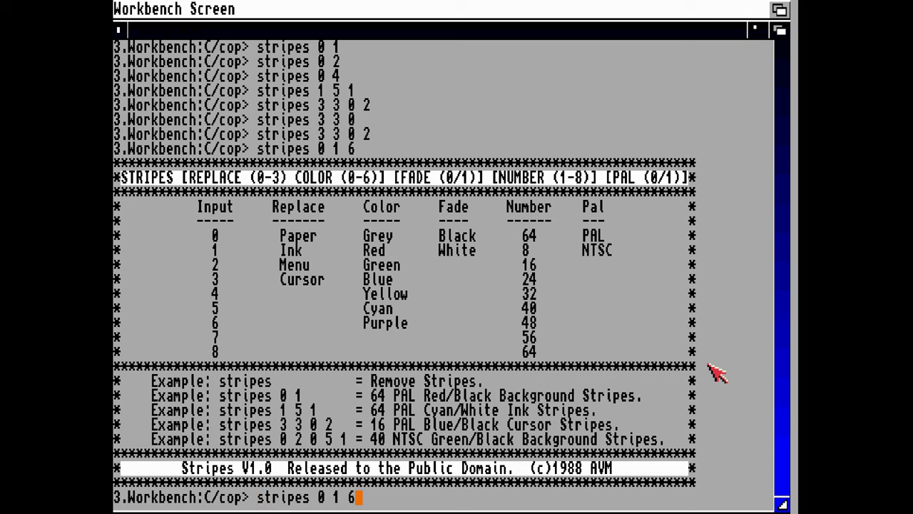
key(BackSpace)
key(Return)
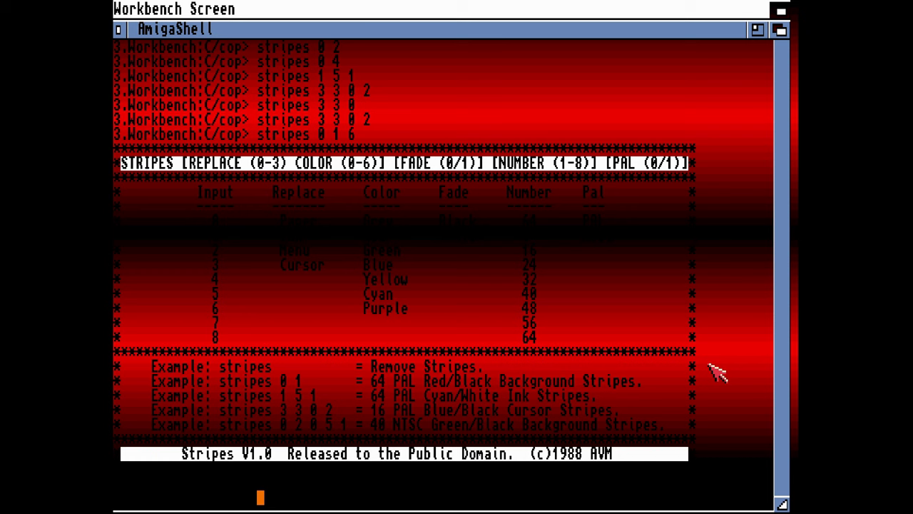
Run stripes with no arguments to remove all stripes and restore the grey screen
text(stripes)
key(Return)
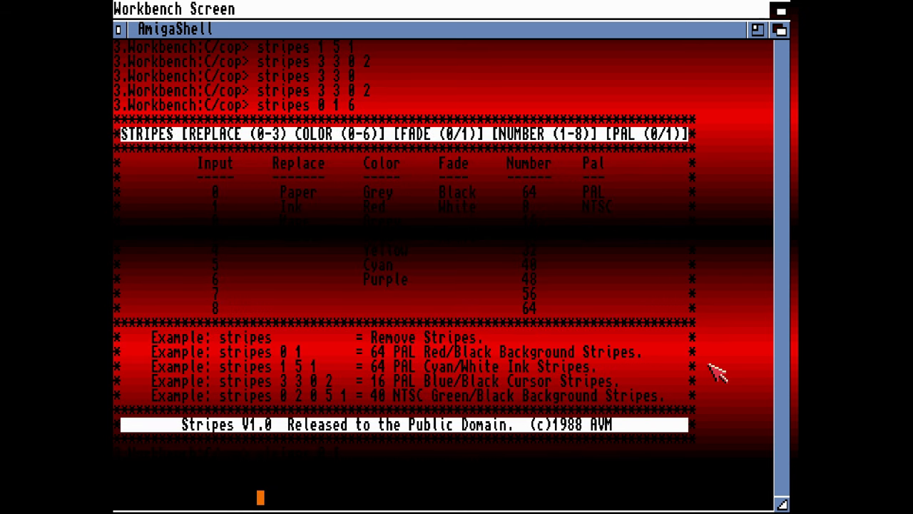
text(stripes)
key(Return)
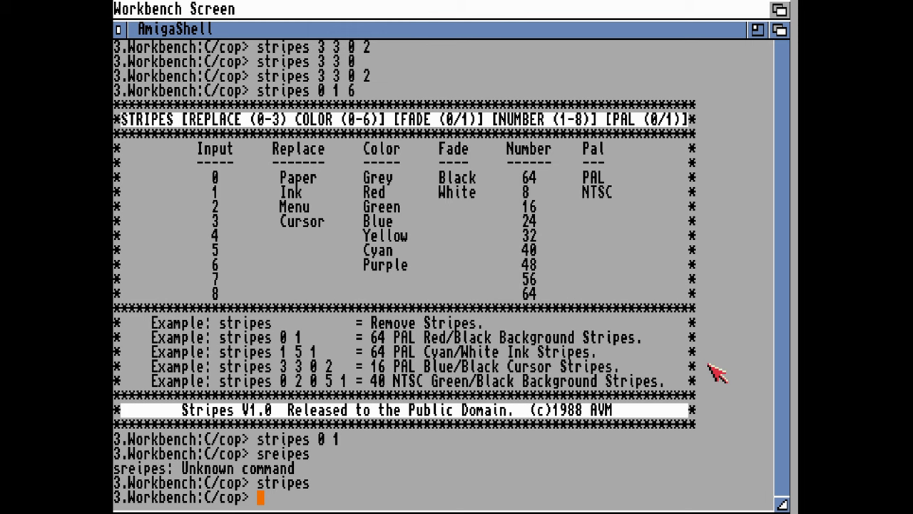
text(dir)
List the cop folder, then apply magenta stripes 0 6 1 and cyan stripes 0 5 1
key(Return)
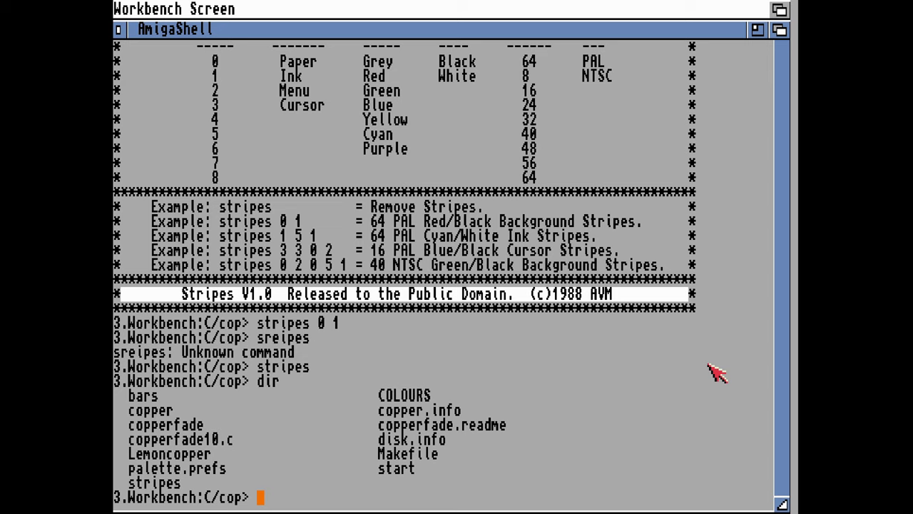
text(stripes )
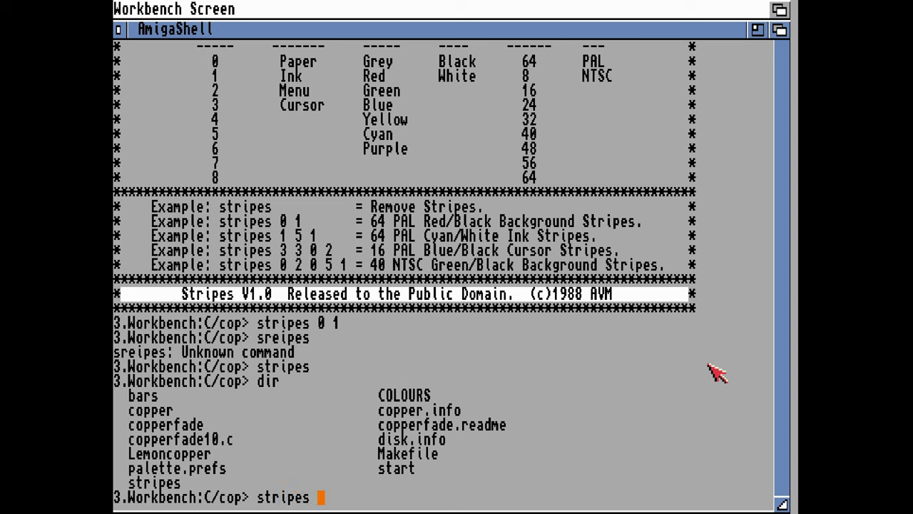
text(0 6 1)
key(Return)
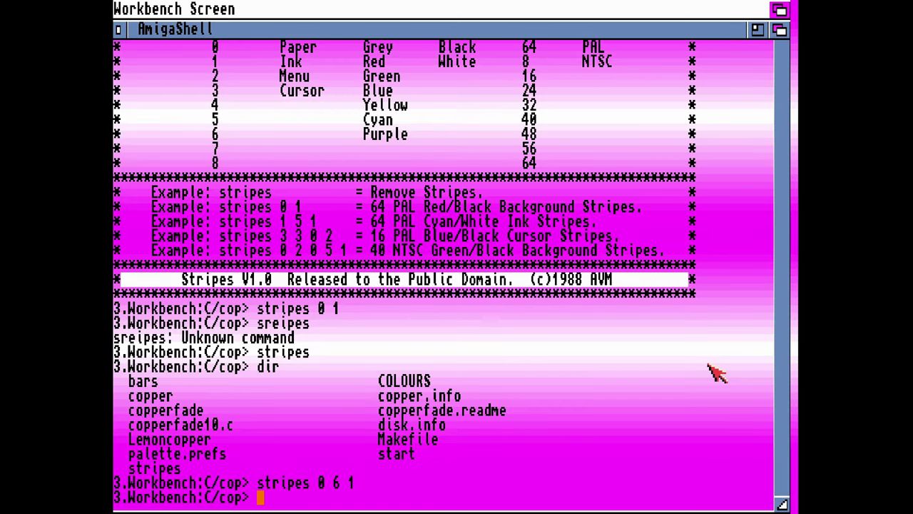
key(Up)
key(Left)
key(Left)
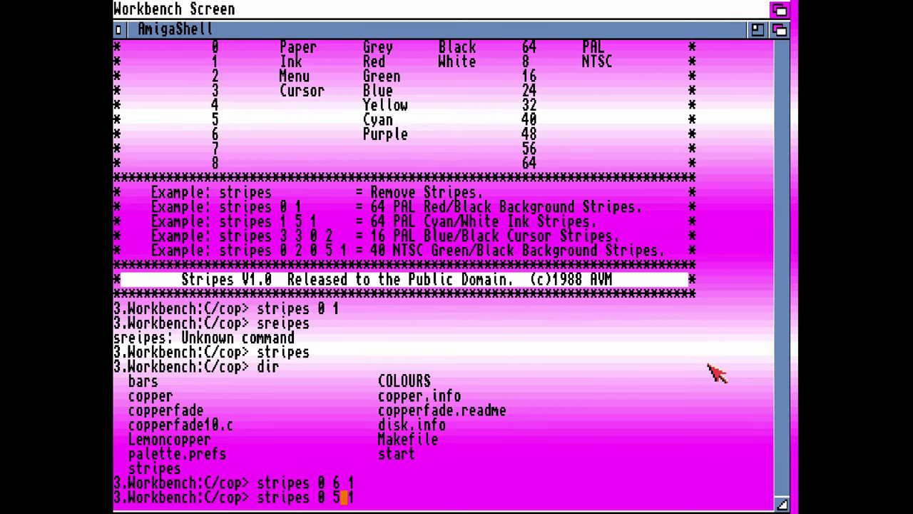
text(5)
key(Return)
Apply blue stripes 0 3 1, then remove the stripes with a bare stripes command
key(Up)
key(Left)
key(Left)
key(BackSpace)
text(3)
key(Return)
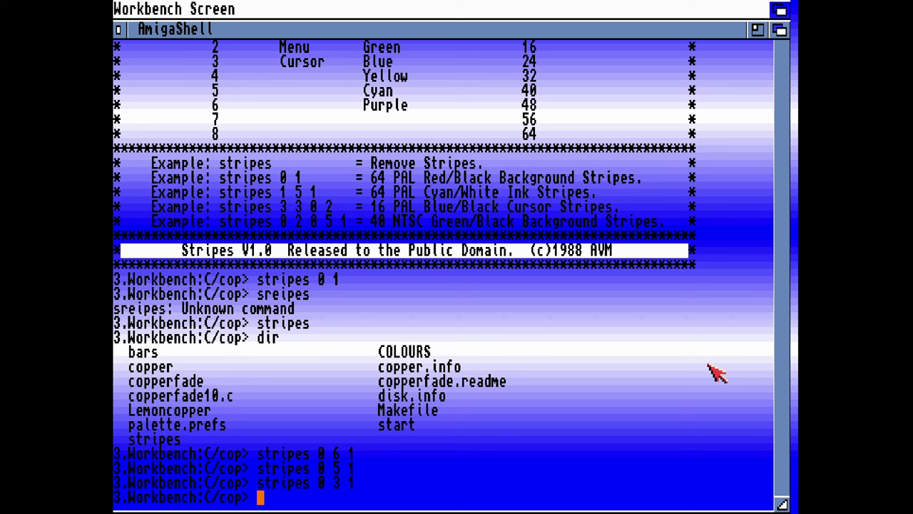
text(stripes)
key(Return)
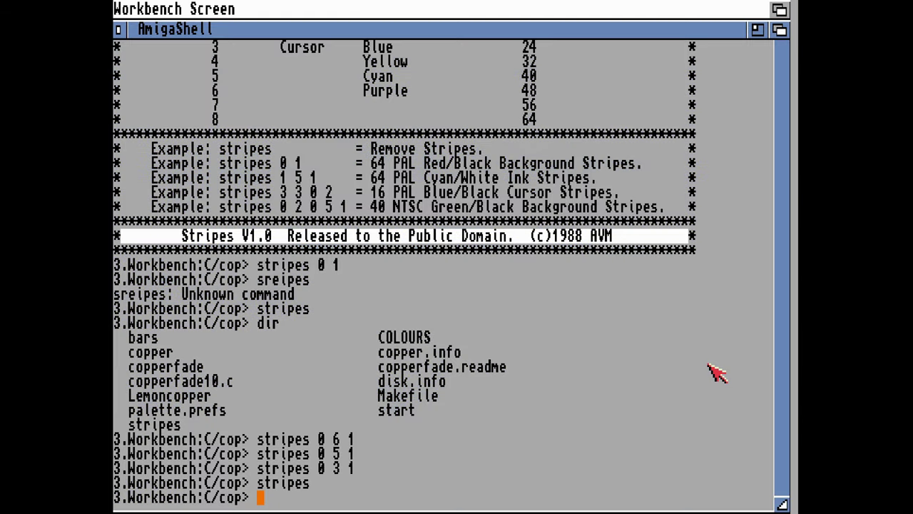
Run colours for the rainbow background, shrinking and then re-enlarging the Shell window
text(colours)
key(Return)
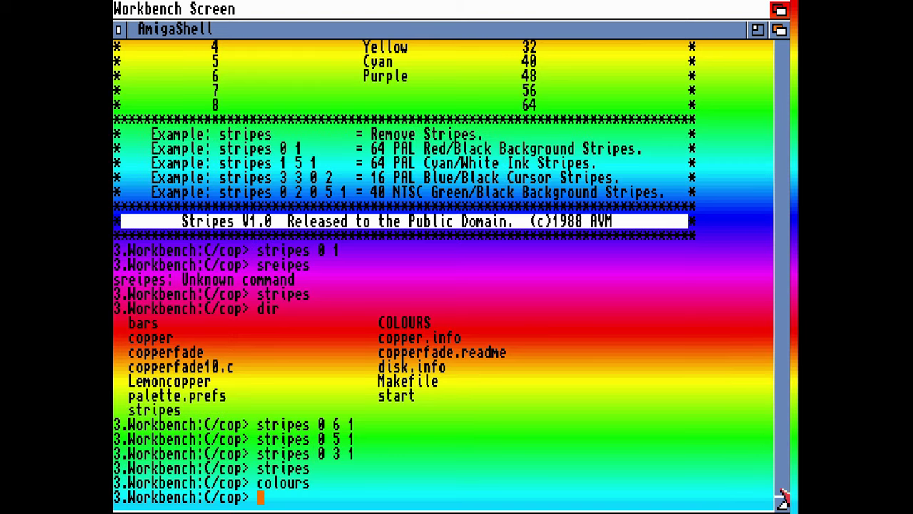
drag(782, 504, 214, 191)
click(701, 139)
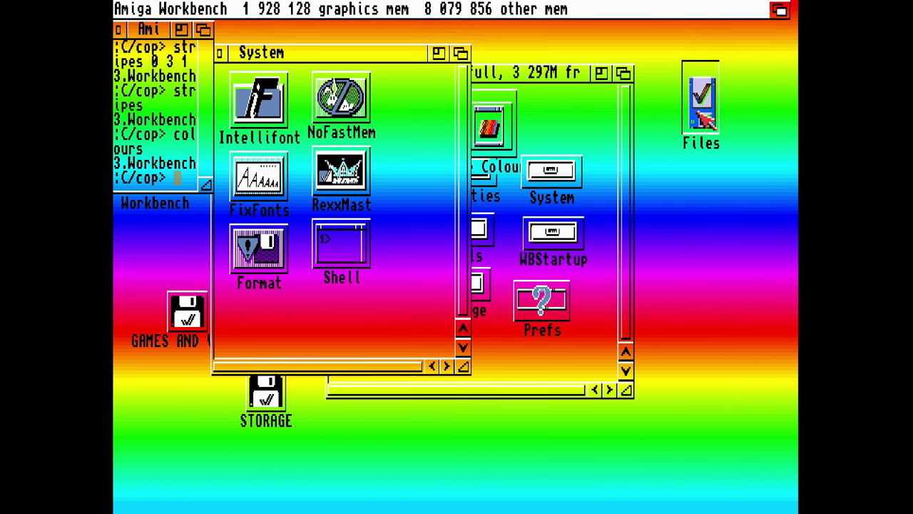
click(714, 212)
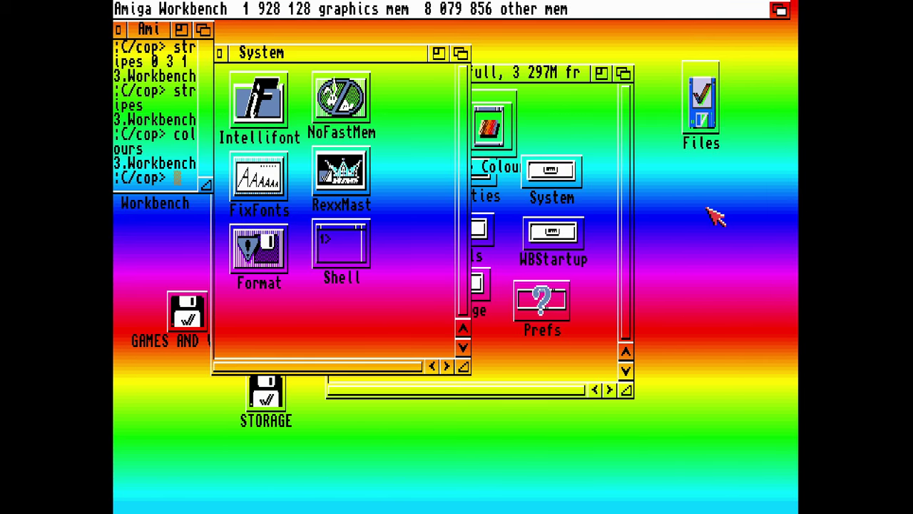
click(492, 132)
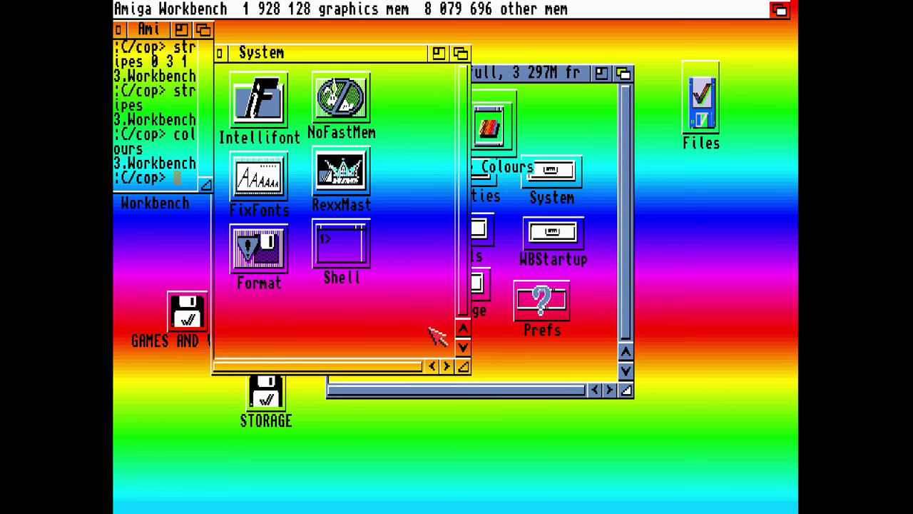
drag(204, 184, 749, 484)
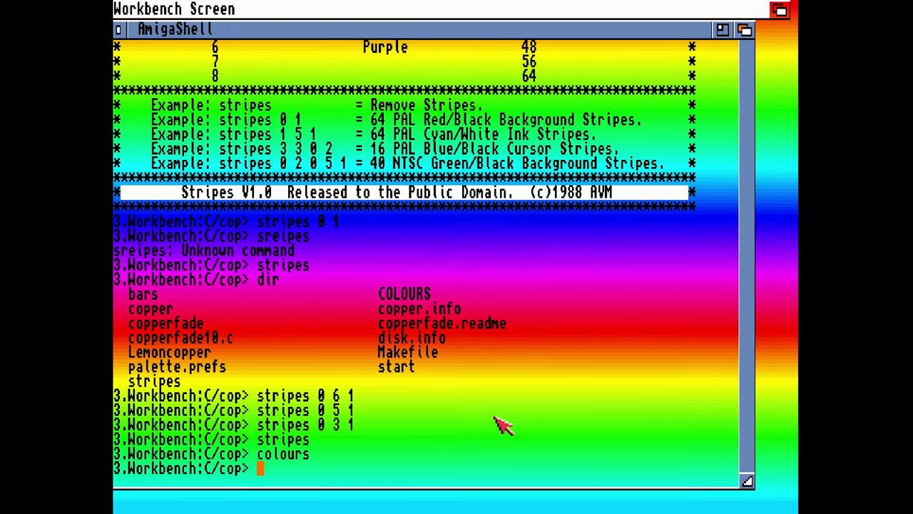
Try stopping the rainbow with 'colours quit' and 'colours exit'
key(Up)
text(q)
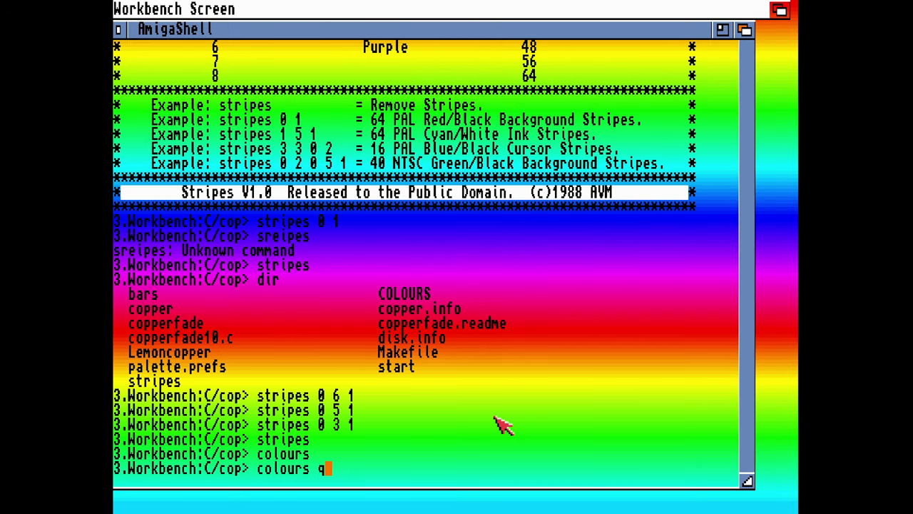
text(uit)
key(Return)
key(Up)
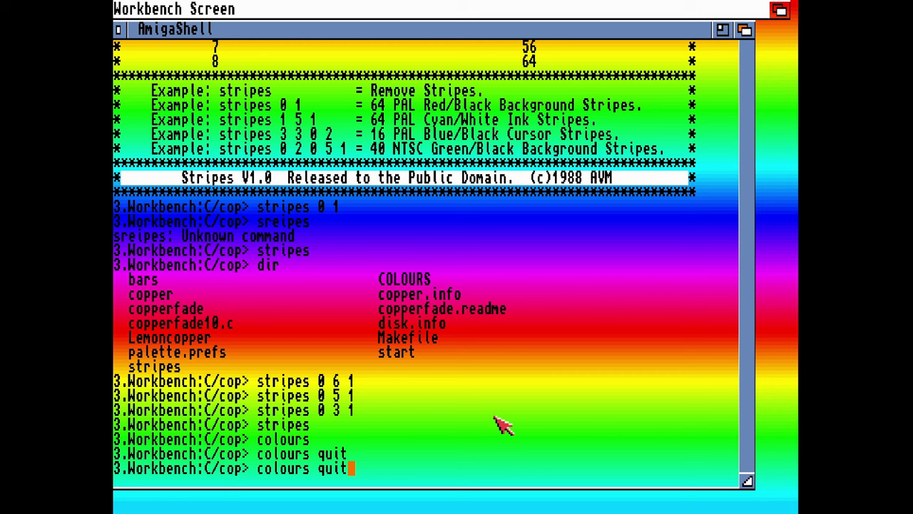
key(BackSpace)
key(BackSpace)
key(BackSpace)
key(BackSpace)
text(exit)
key(BackSpace)
text(it)
key(Return)
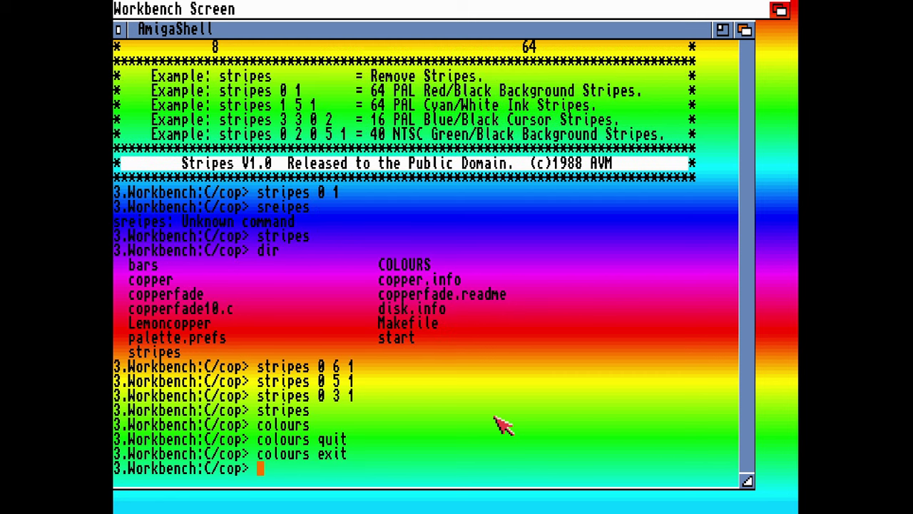
Switch the rainbow off with 'colours off'
key(Up)
key(BackSpace)
key(BackSpace)
key(BackSpace)
key(BackSpace)
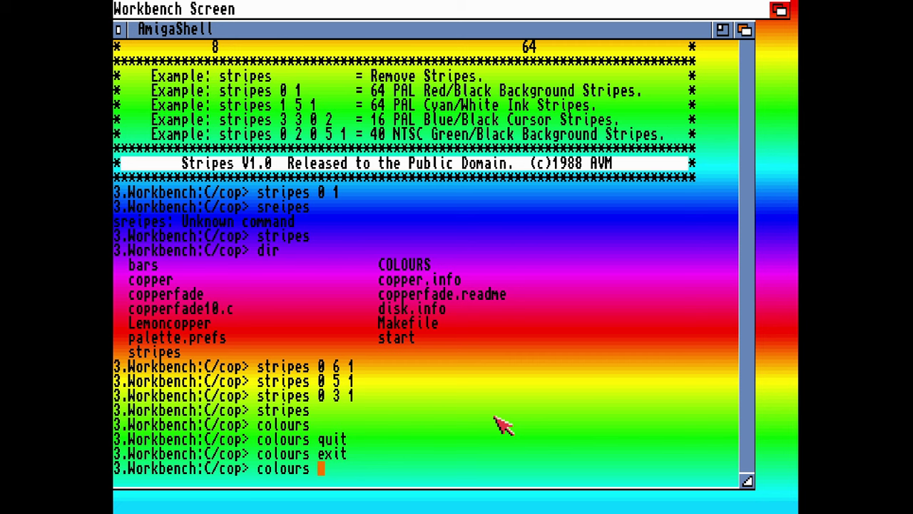
text(off)
key(Return)
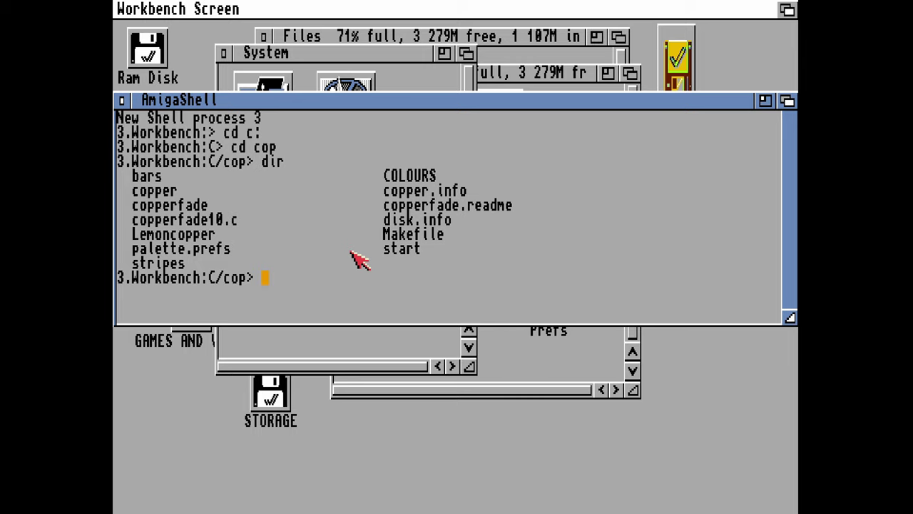
Run 'execute lemoncopper' to tint the AmigaShell screen with a blue gradient
text(execute )
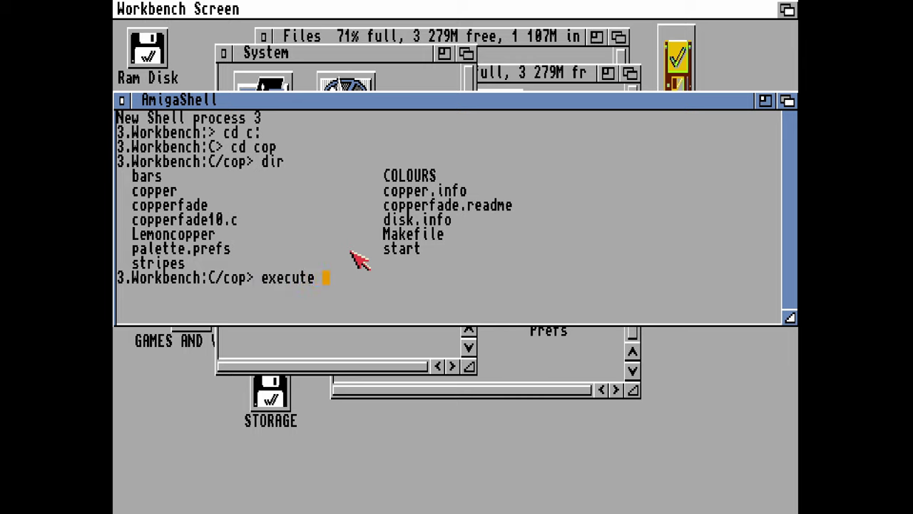
text(lemoncopper)
key(Return)
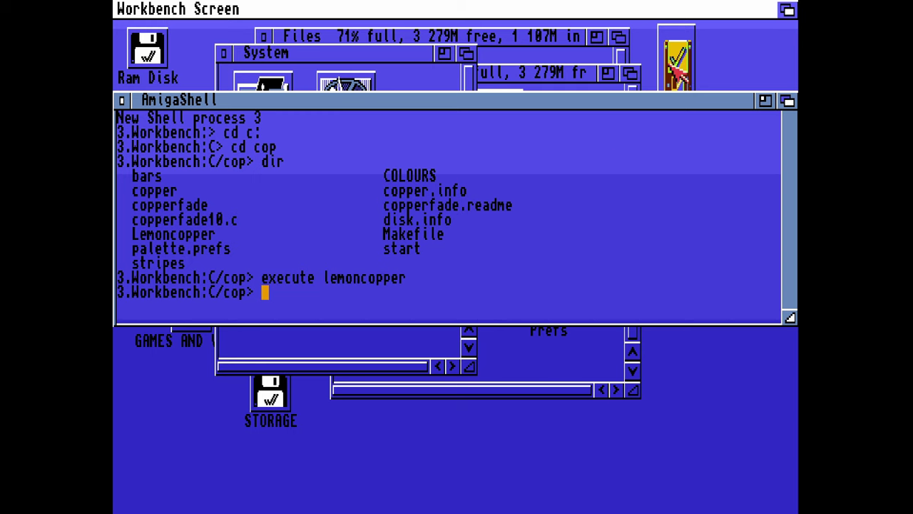
drag(167, 104, 168, 239)
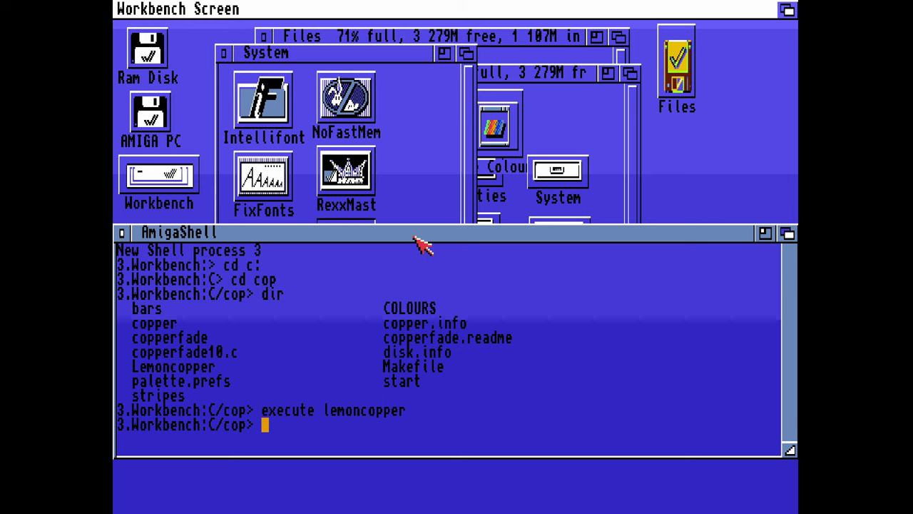
drag(420, 237, 419, 139)
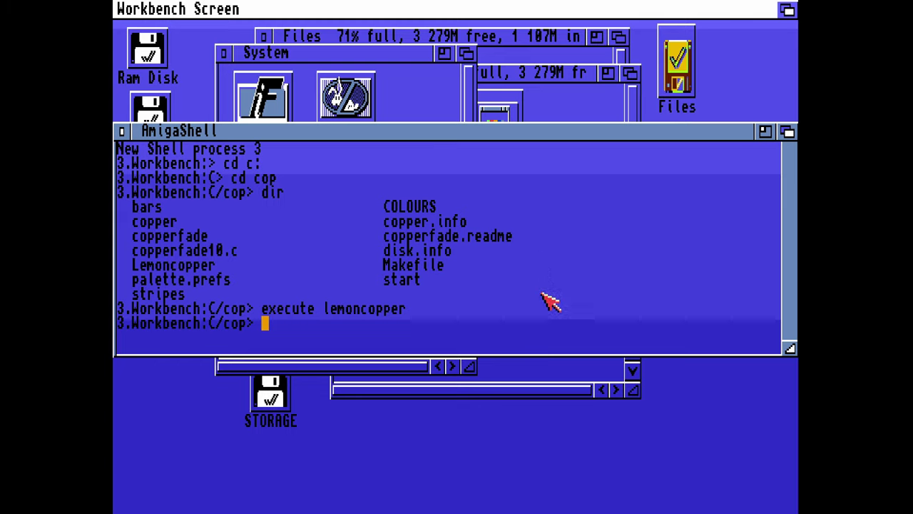
List the lemoncopper script's copper 66F:33C:0 settings and launch Mr Copper v3.0 with 'copper'
text(type lemoncopper)
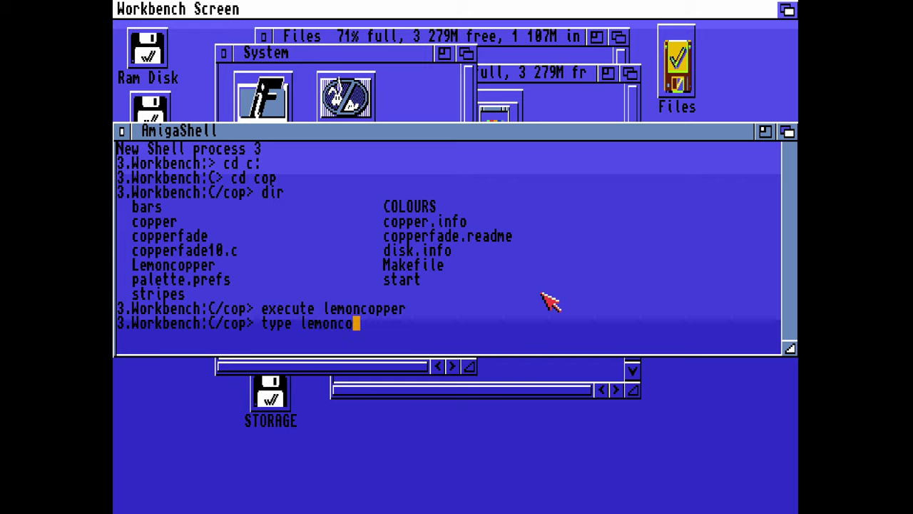
key(Return)
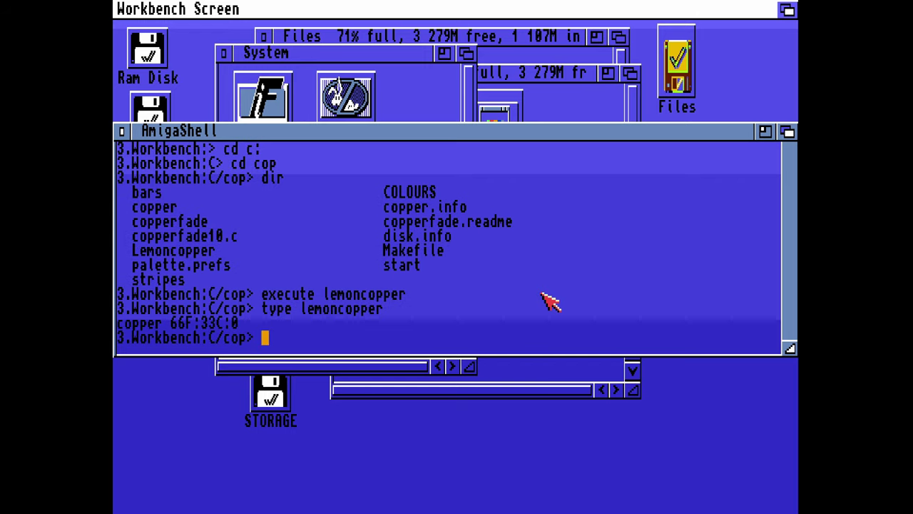
text(copper)
key(Return)
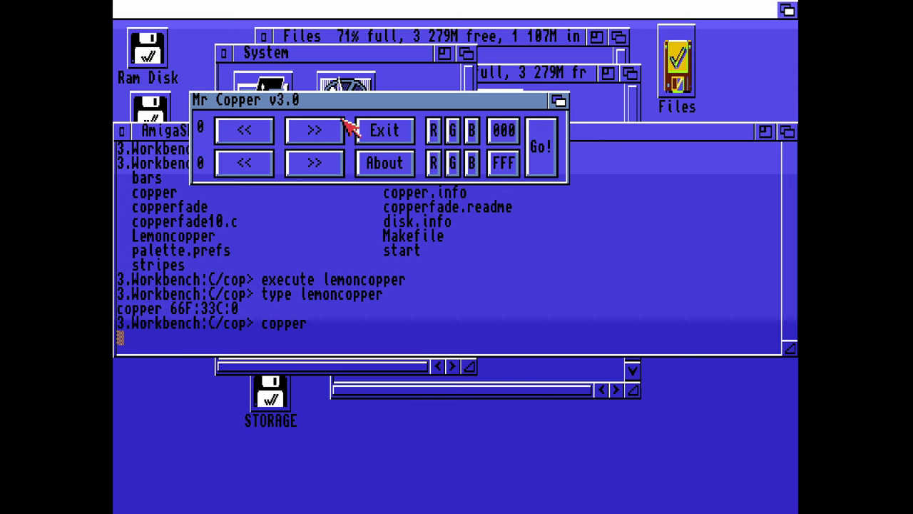
Cycle through Mr Copper's copper bar presets, wrapping around and stopping at green-barred preset 24
click(321, 133)
click(325, 134)
click(324, 133)
click(324, 134)
click(324, 134)
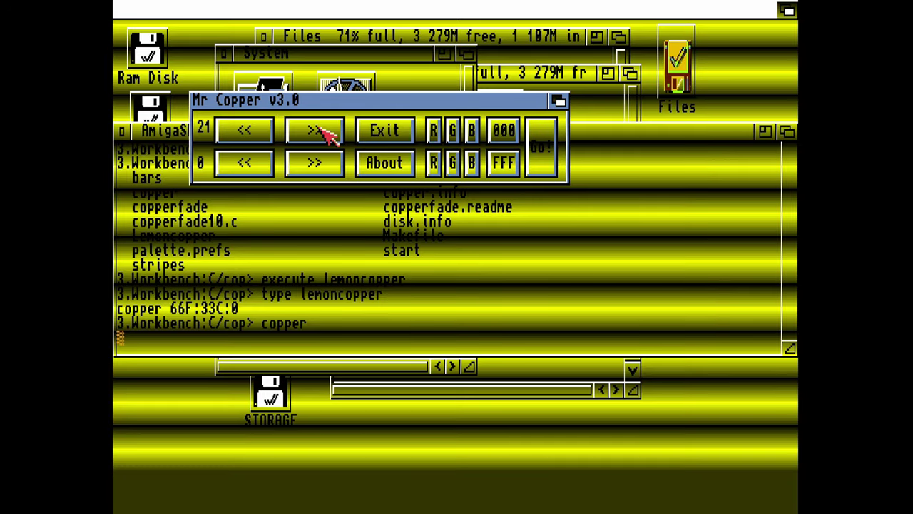
click(325, 134)
click(324, 133)
click(324, 136)
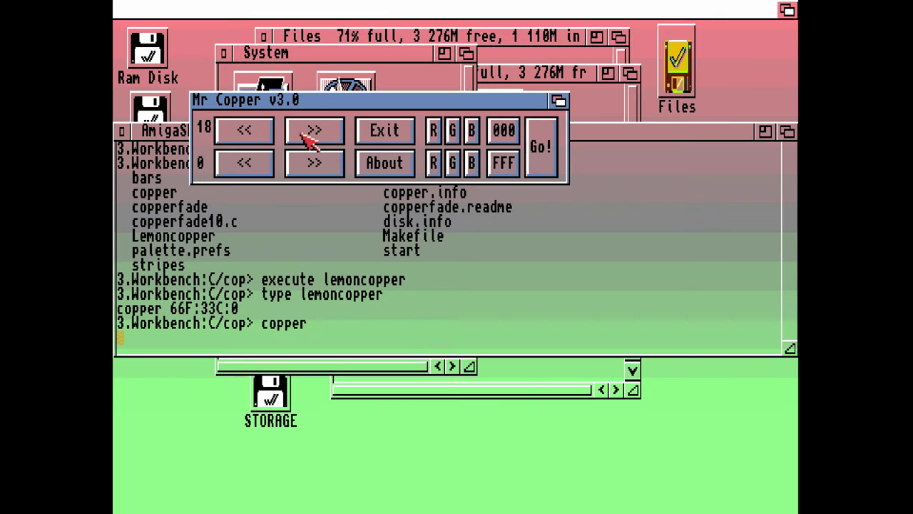
click(244, 134)
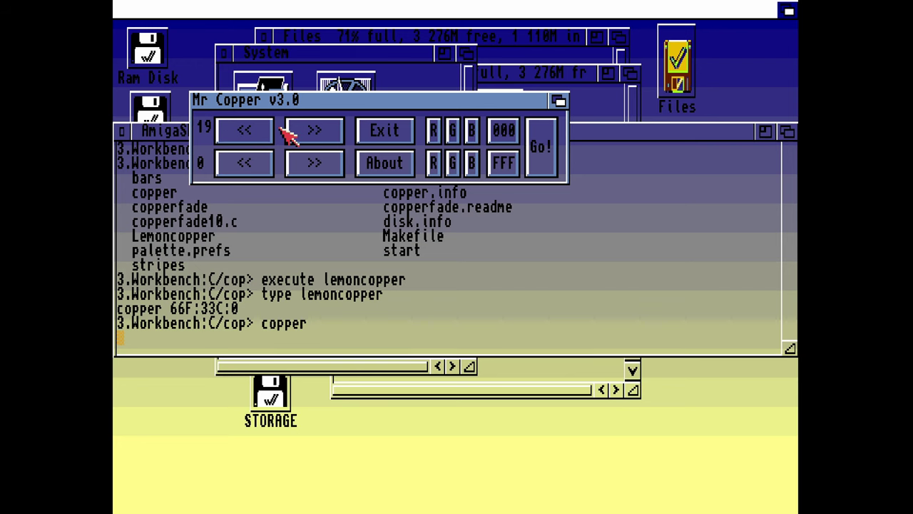
click(321, 136)
click(321, 137)
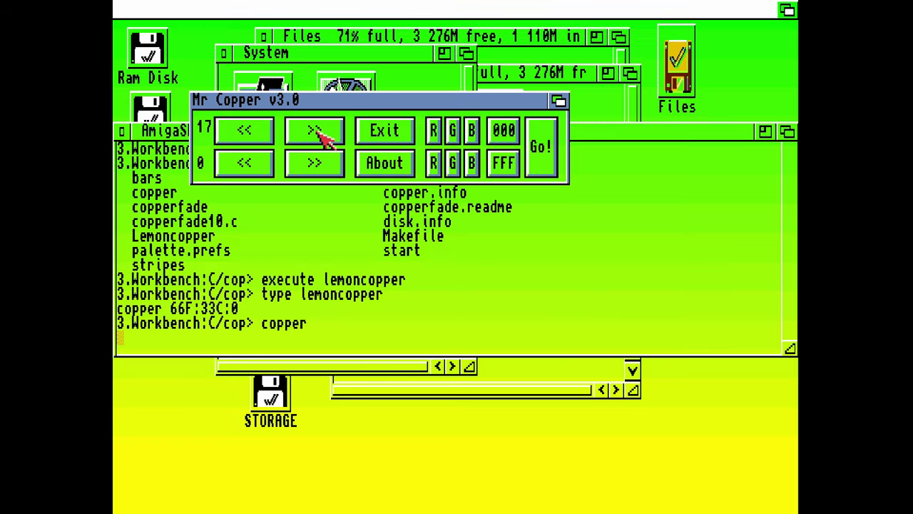
click(321, 137)
click(321, 137)
click(321, 137)
click(321, 137)
click(321, 137)
click(321, 137)
click(321, 137)
click(321, 137)
click(321, 137)
click(321, 137)
click(321, 137)
click(321, 137)
click(321, 137)
click(321, 137)
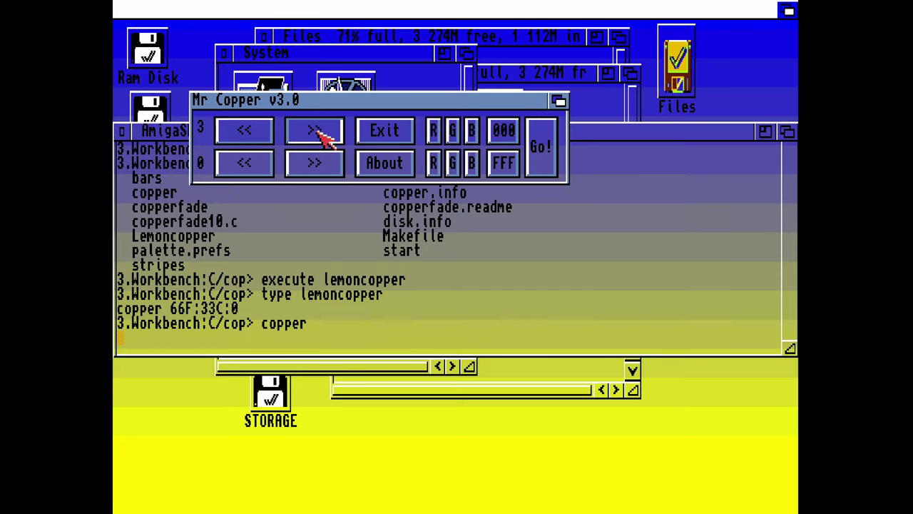
click(321, 137)
click(321, 136)
click(321, 137)
click(321, 137)
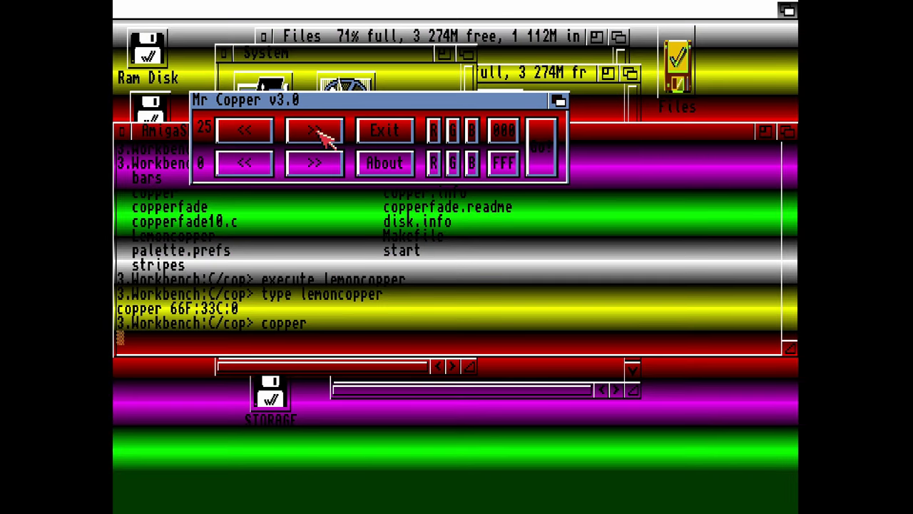
click(318, 136)
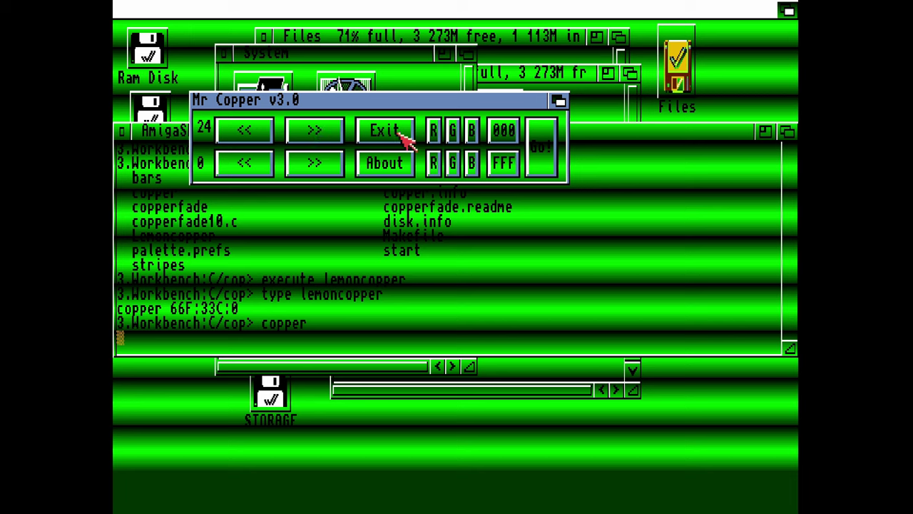
Set the top colour to 400 and the bottom colour to 241, then apply with Go!
click(440, 133)
click(440, 133)
click(441, 133)
click(440, 133)
click(437, 164)
click(435, 165)
click(435, 164)
click(452, 164)
click(452, 164)
click(451, 164)
click(452, 164)
click(451, 164)
click(475, 167)
click(475, 167)
click(543, 157)
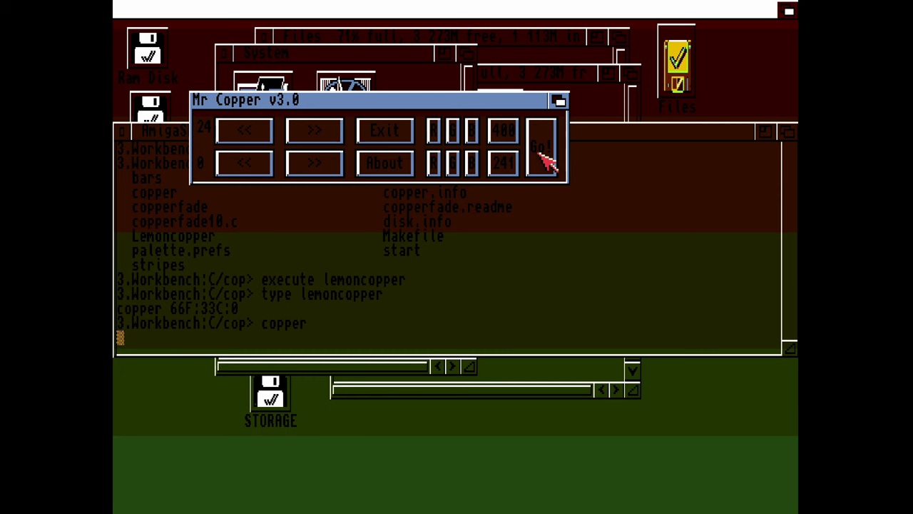
Set the top colour to 910 and raise the bottom colour's green to 2C1, applying it
click(436, 134)
click(437, 134)
click(436, 134)
click(535, 156)
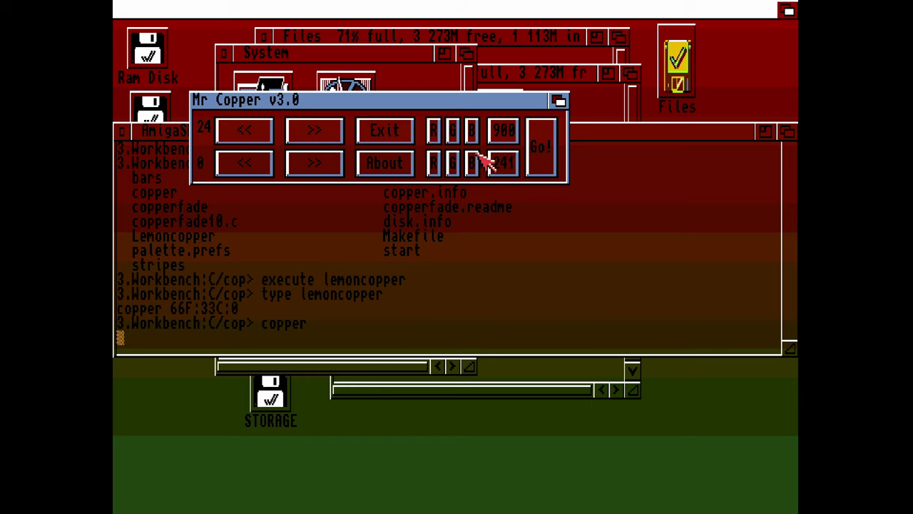
click(453, 135)
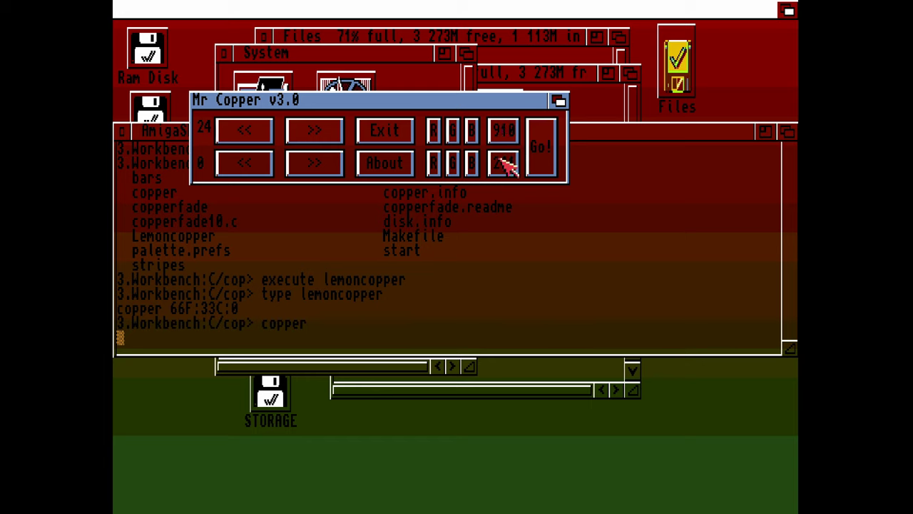
click(456, 164)
click(456, 163)
click(457, 163)
click(542, 163)
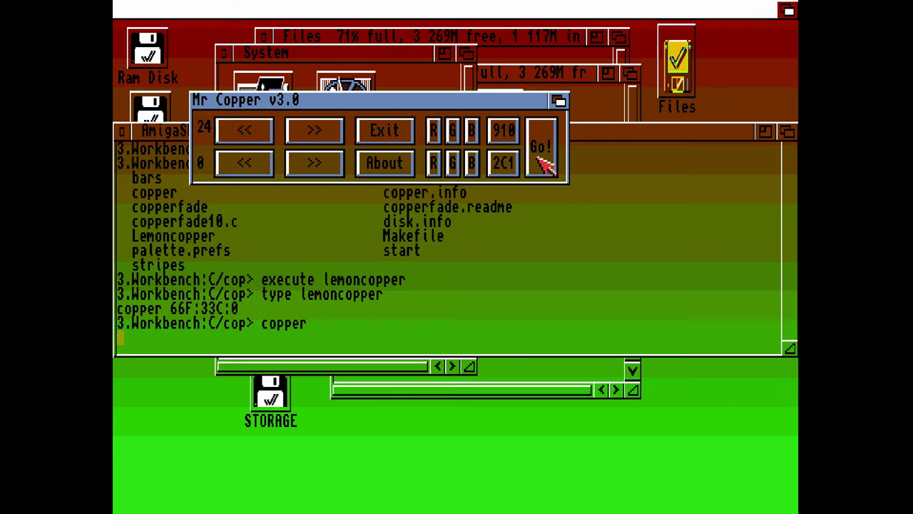
Raise the bottom colour's blue until it reaches cyan 2CD and apply the gradient
click(471, 164)
click(470, 164)
click(471, 164)
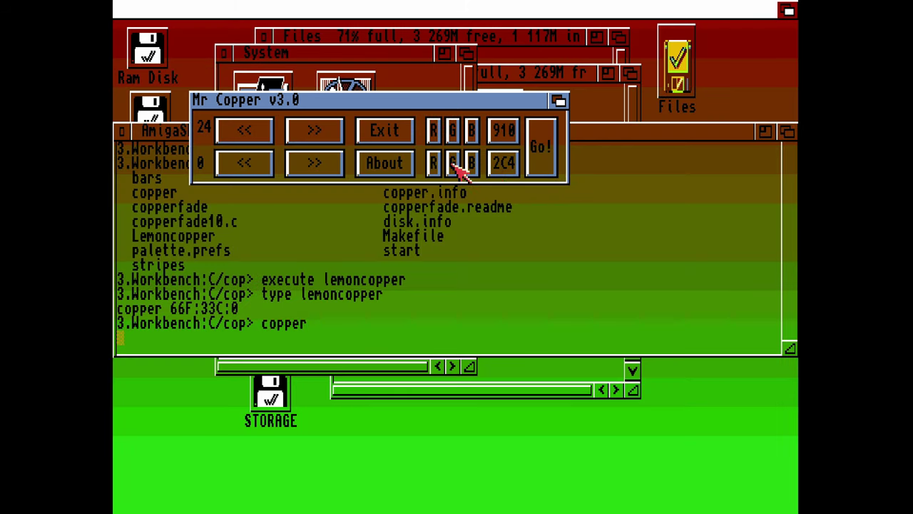
click(531, 163)
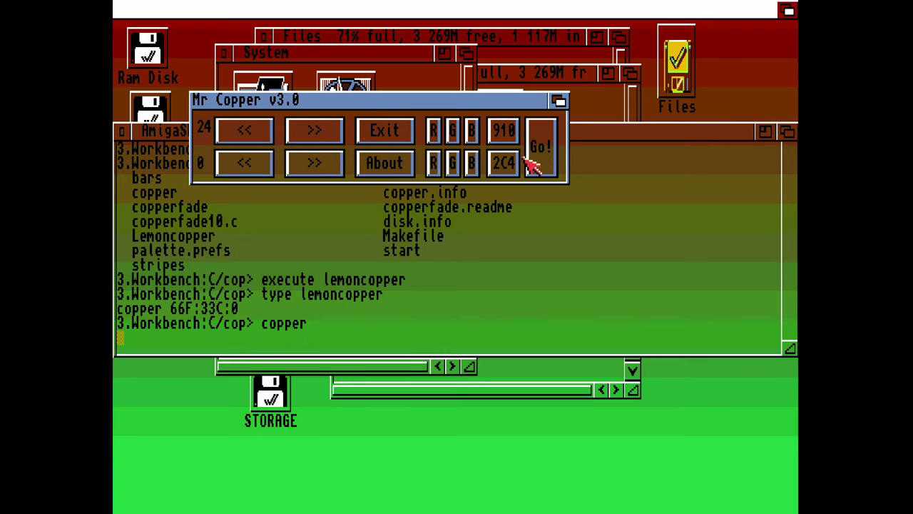
click(474, 169)
click(475, 170)
click(475, 170)
click(475, 170)
click(475, 170)
click(475, 170)
click(475, 170)
click(475, 170)
click(475, 170)
click(536, 164)
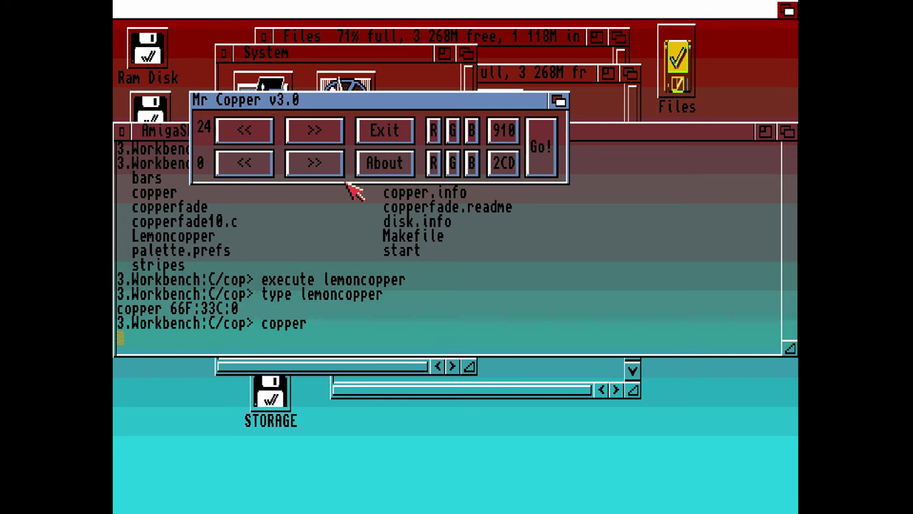
Step back and forth through the copper presets, settling on yellow-striped preset 21
click(246, 165)
click(246, 165)
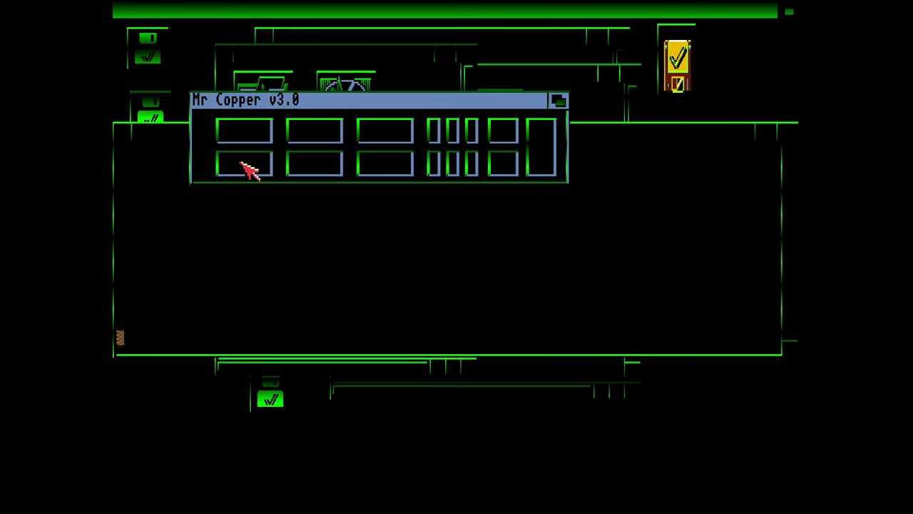
click(246, 167)
click(247, 167)
click(246, 167)
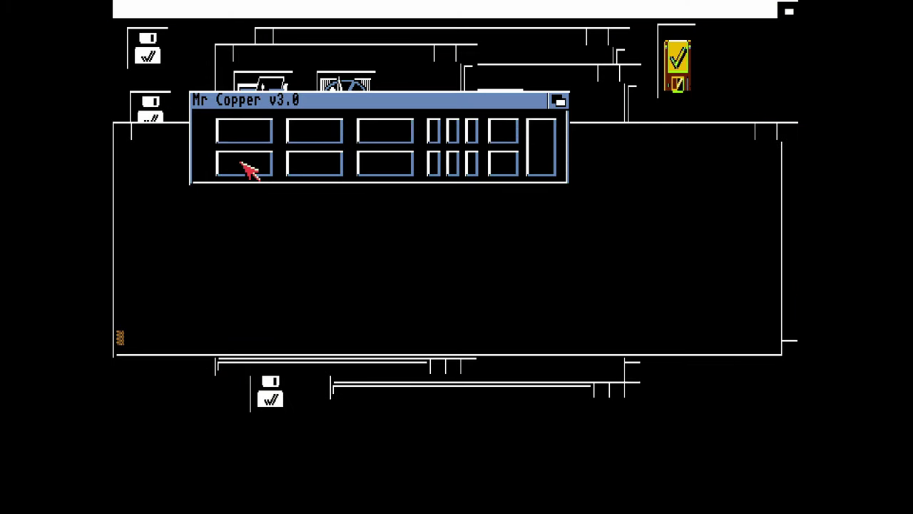
click(323, 172)
click(316, 142)
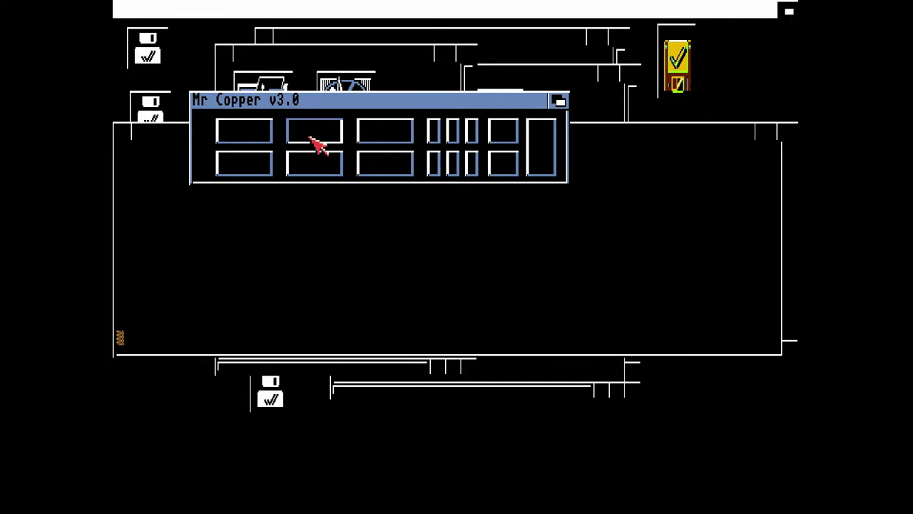
click(314, 173)
click(303, 139)
click(316, 173)
click(309, 146)
click(307, 170)
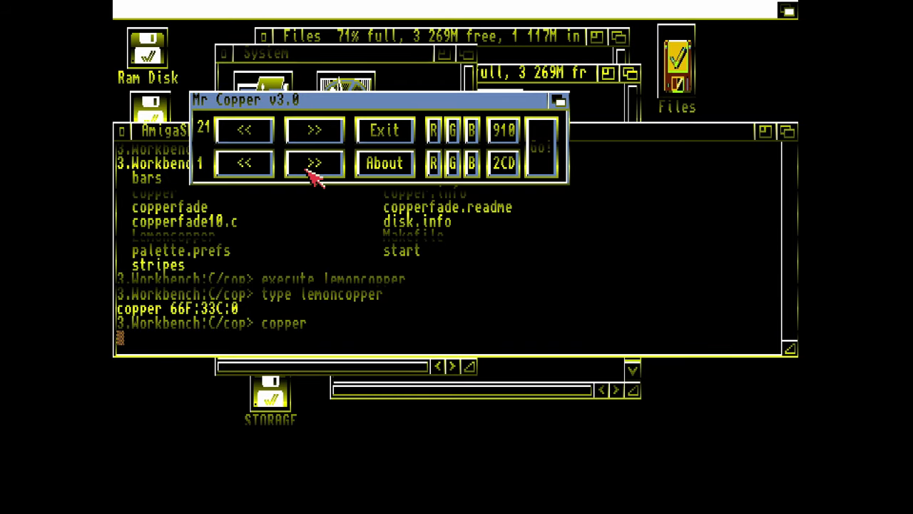
click(308, 168)
click(312, 175)
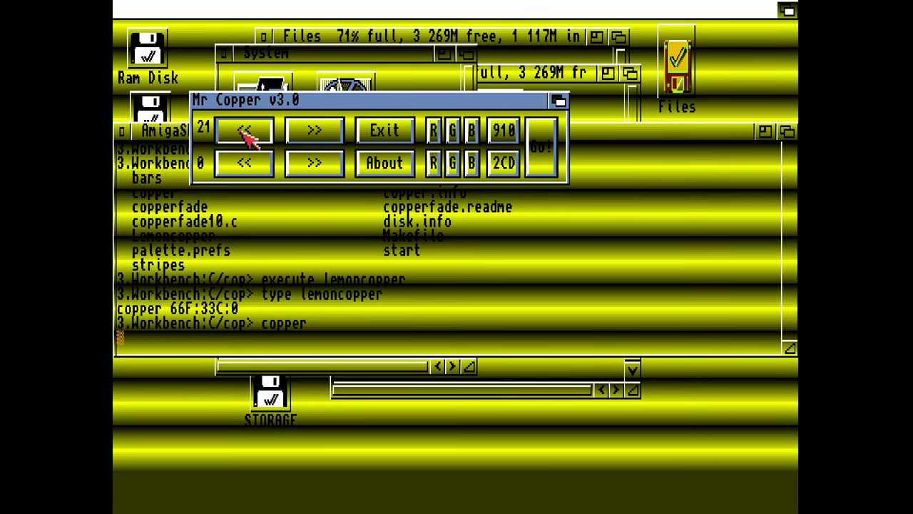
click(307, 141)
click(311, 141)
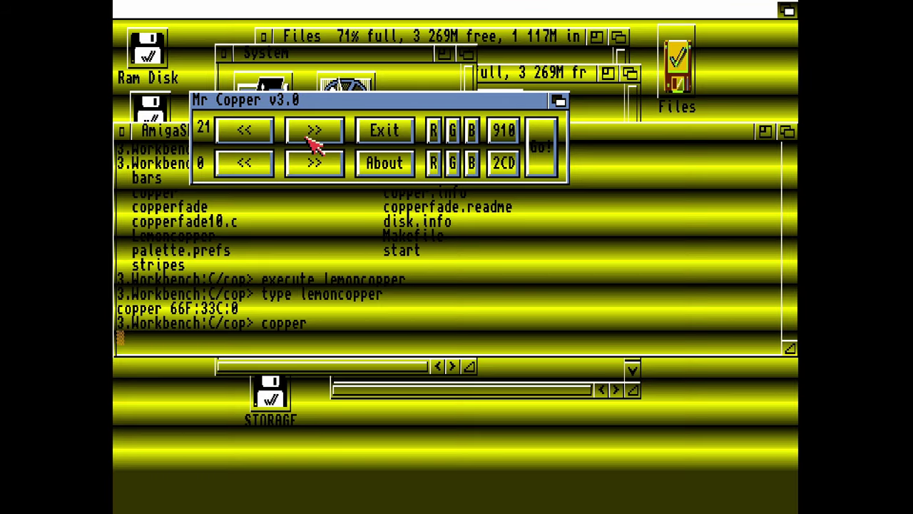
Exit Mr Copper and re-run the recalled 'execute lemoncopper' command to restore the blue backdrop
click(379, 139)
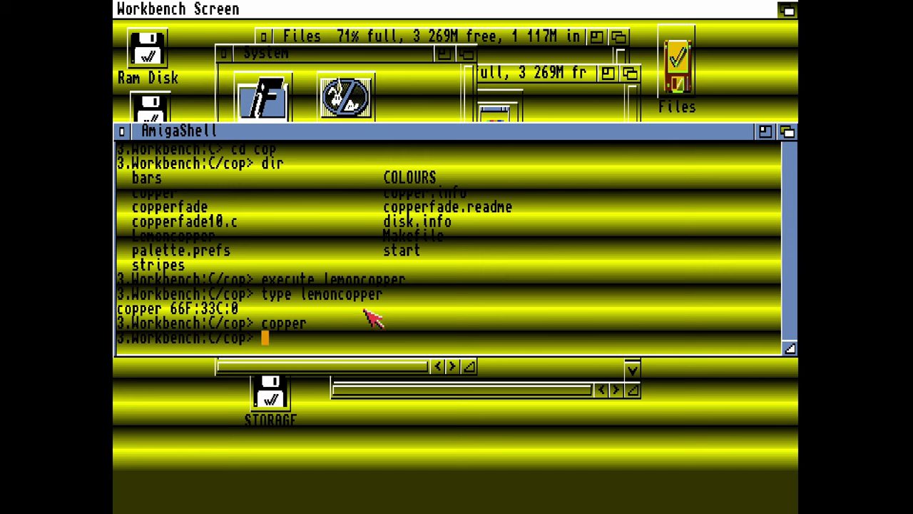
key(Up)
key(Up)
key(Up)
key(Return)
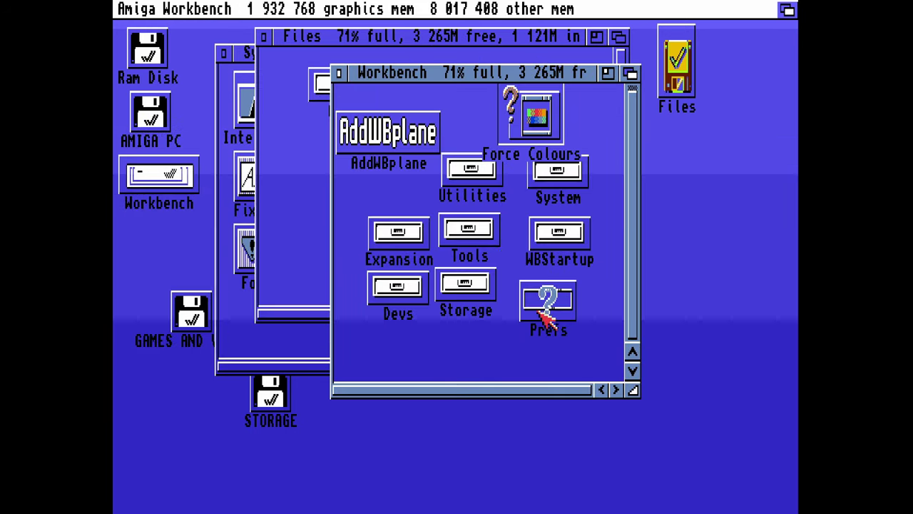
Open the Prefs drawer, briefly run and quit MrCopper3.0, then start WBVerlauf
double_click(542, 308)
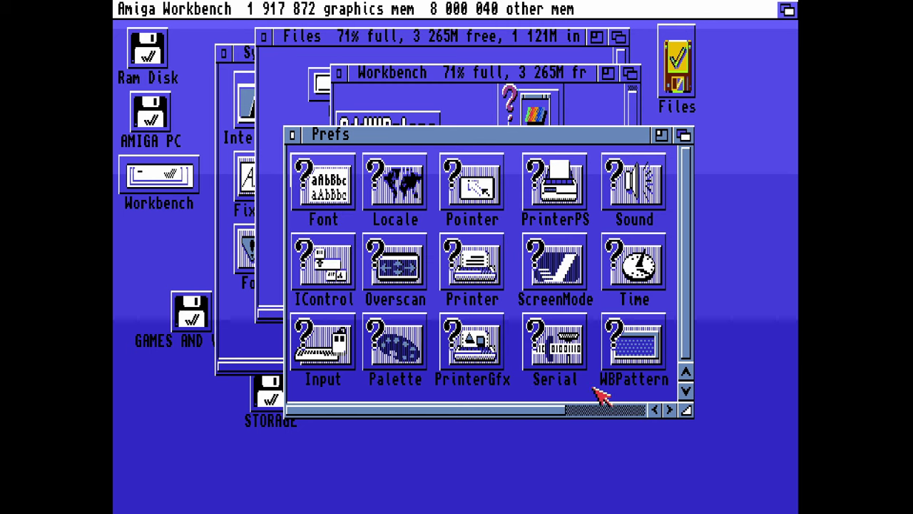
click(623, 410)
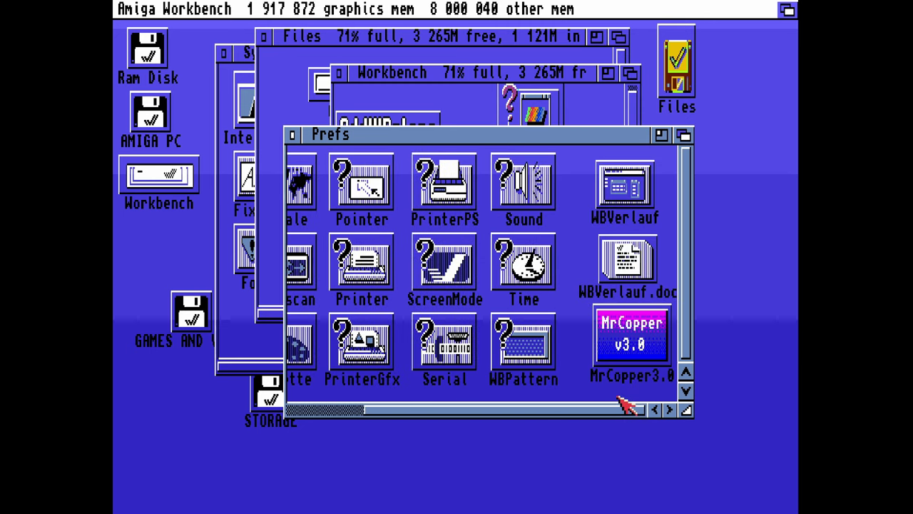
double_click(633, 346)
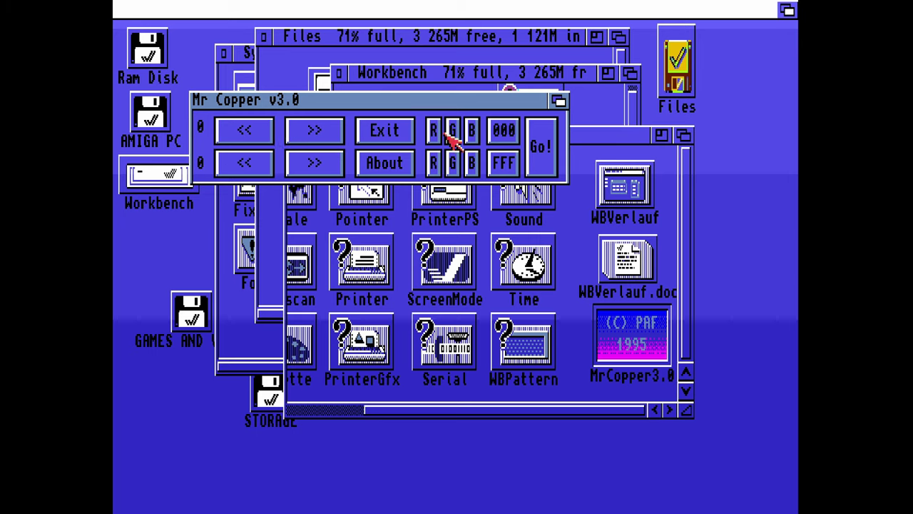
click(383, 133)
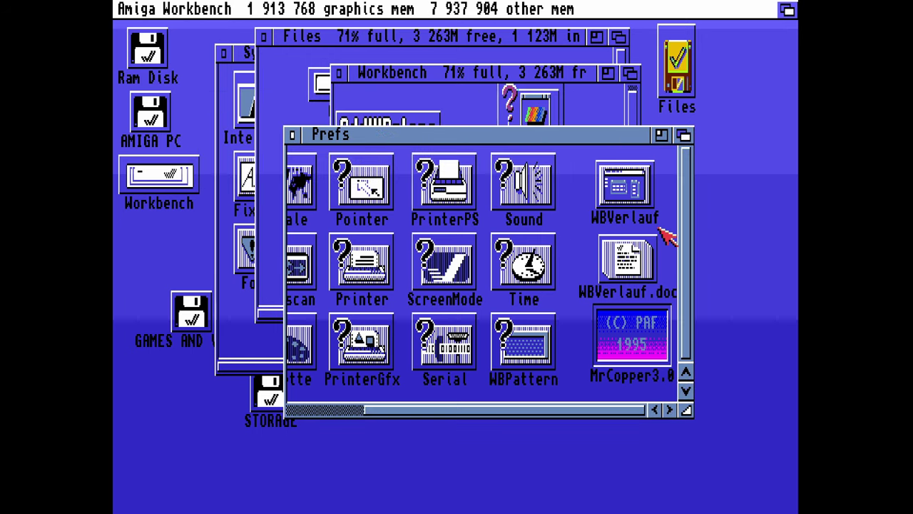
double_click(621, 192)
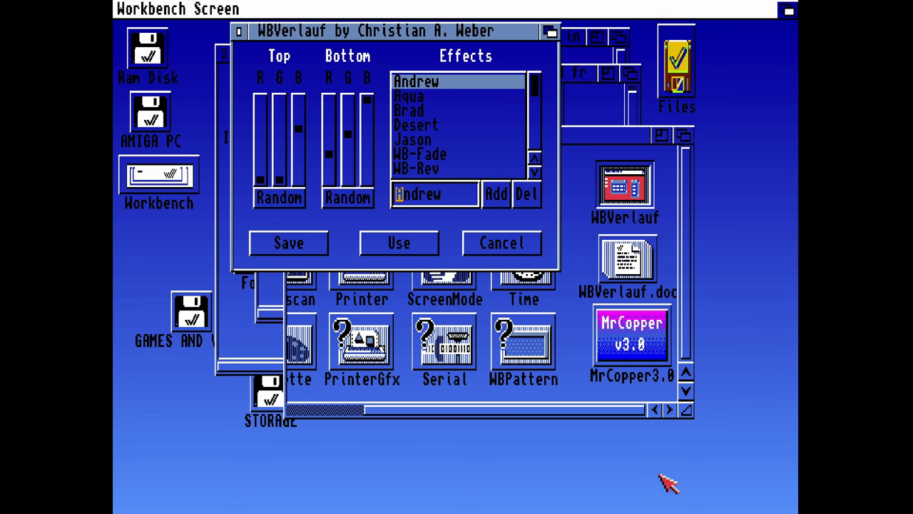
Preview the Aqua, Brad, Desert, Jason, WB-Fade and WB-Rev gradient effects in turn
click(410, 96)
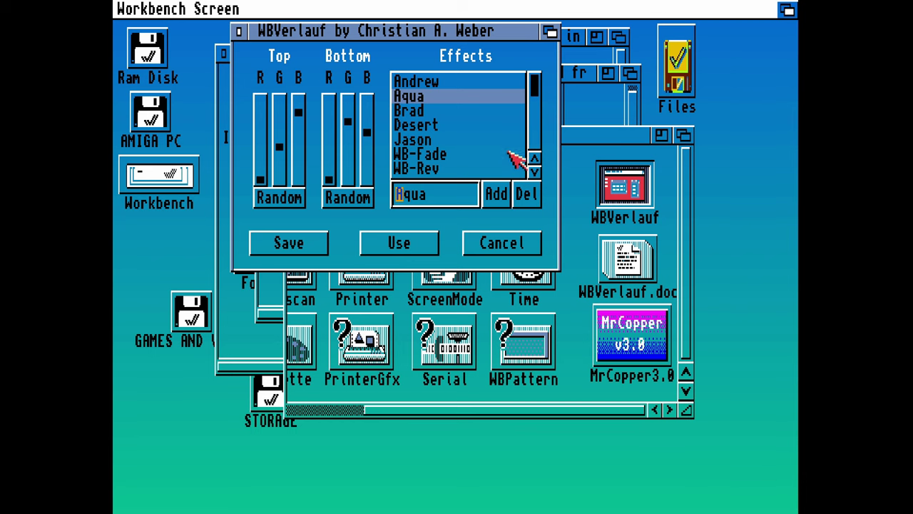
click(414, 111)
click(421, 127)
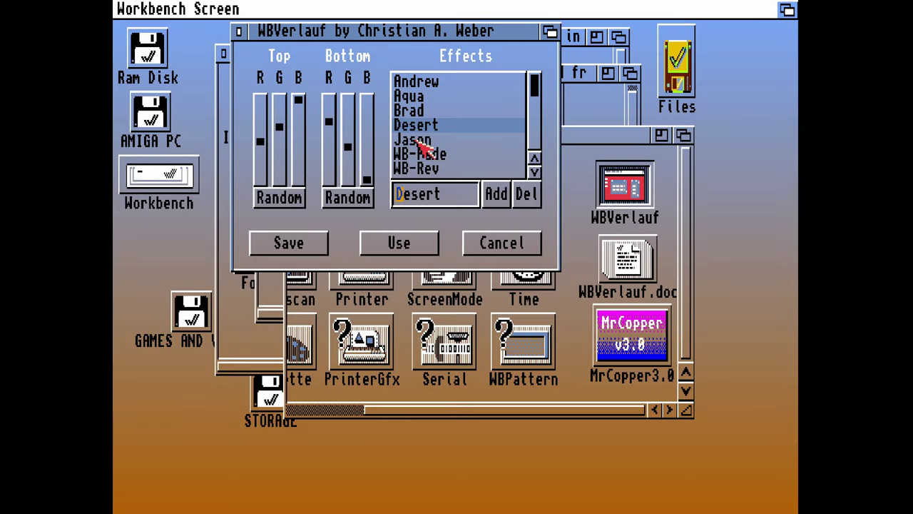
click(425, 141)
click(429, 158)
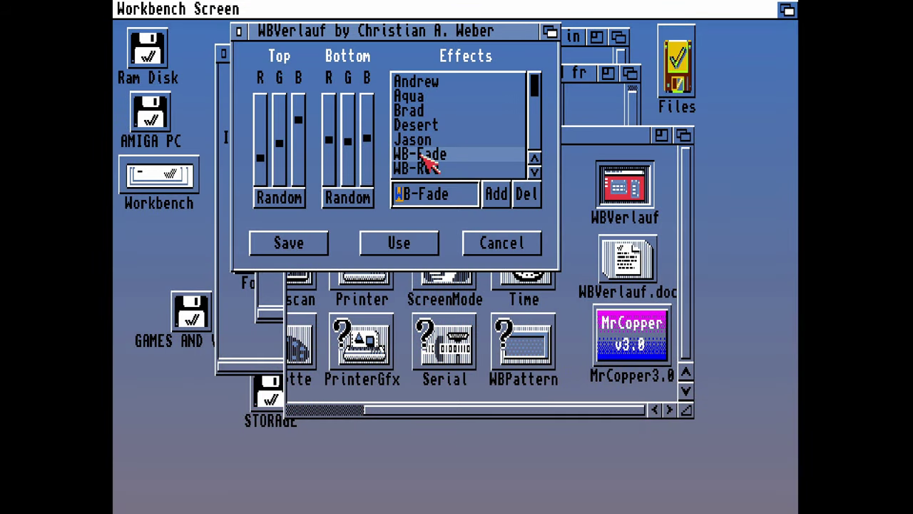
click(431, 169)
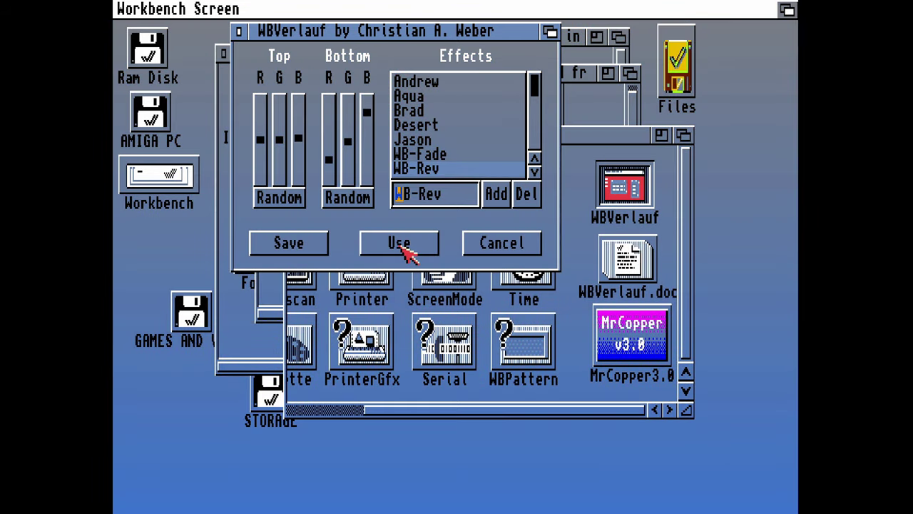
Open and close the Workbench disk window, then reselect WB-Fade and settle on WB-Rev
double_click(179, 196)
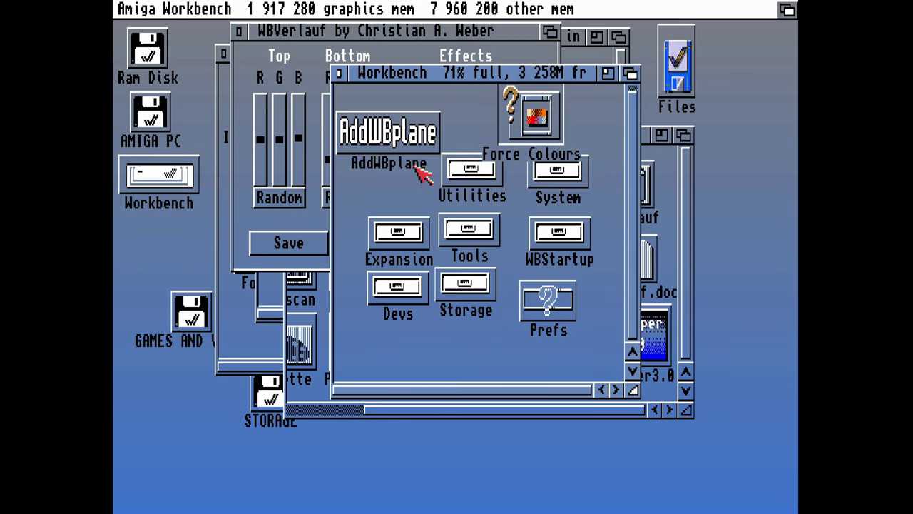
click(341, 74)
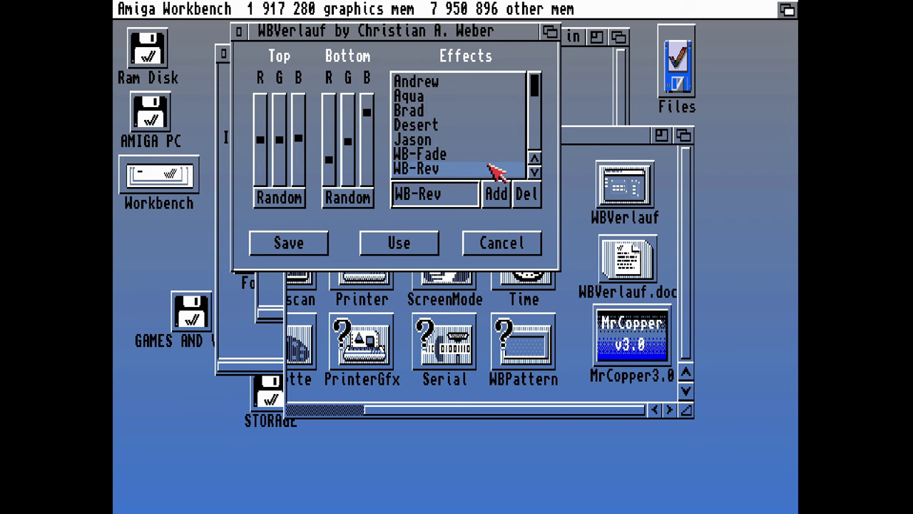
click(536, 174)
click(442, 158)
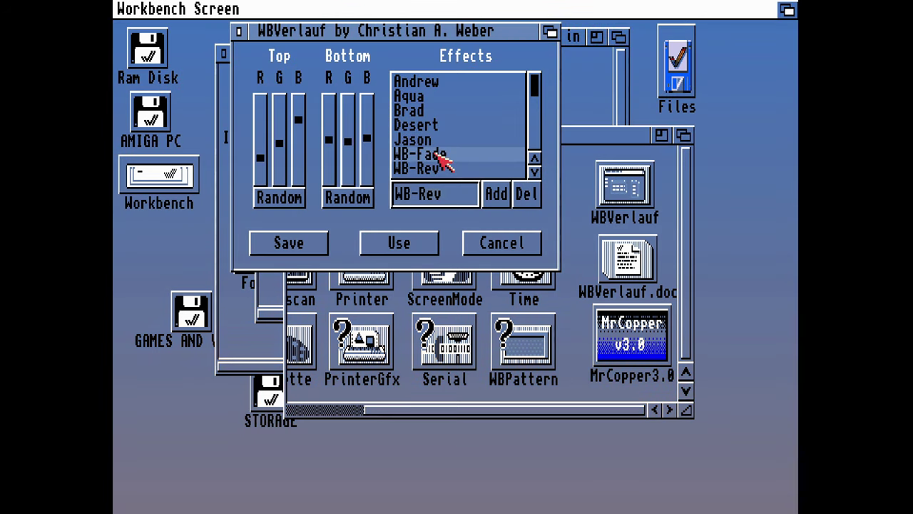
click(440, 170)
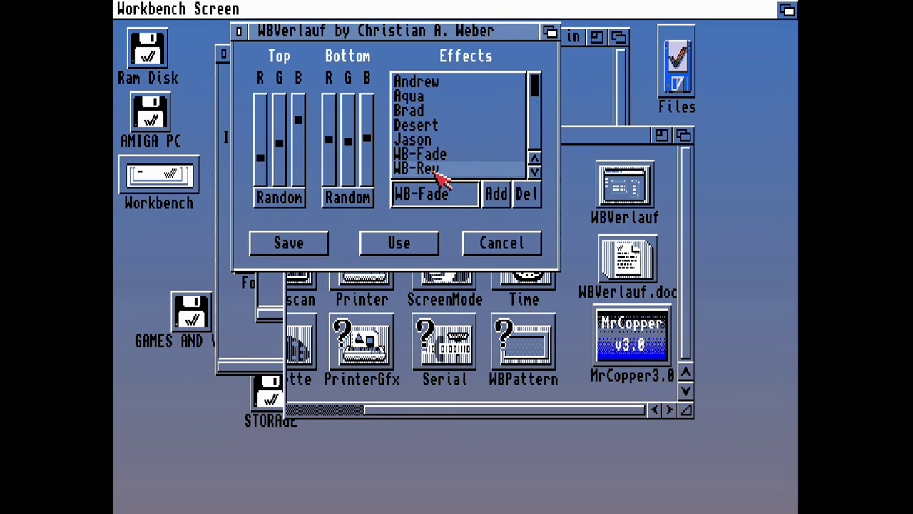
Preview the WB-Rev2, Kevin, Blue Day, Blue Night, Night and RandomToBlue gradients
click(535, 173)
click(433, 112)
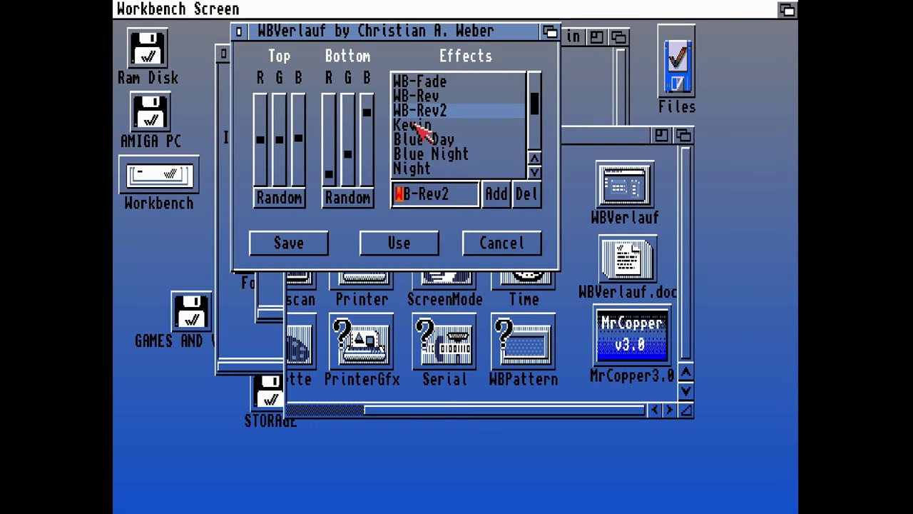
click(416, 125)
click(421, 144)
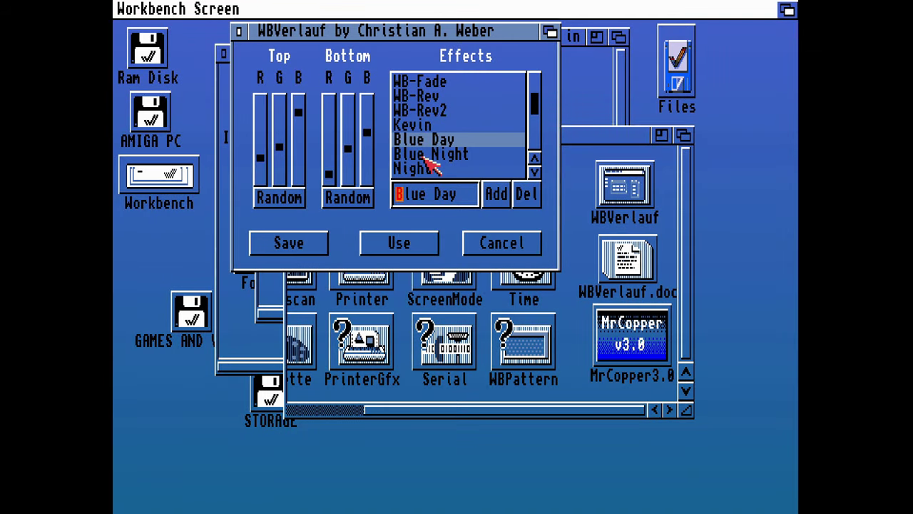
click(431, 156)
click(428, 172)
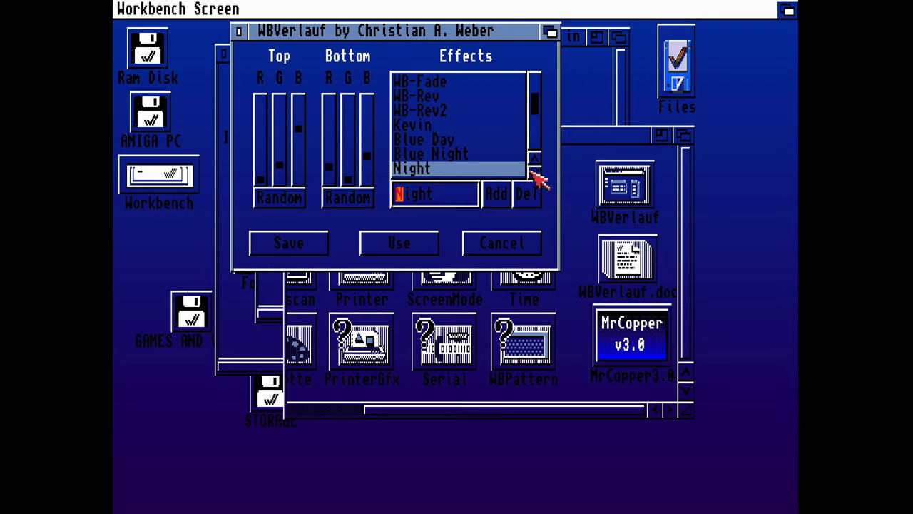
click(534, 172)
click(535, 173)
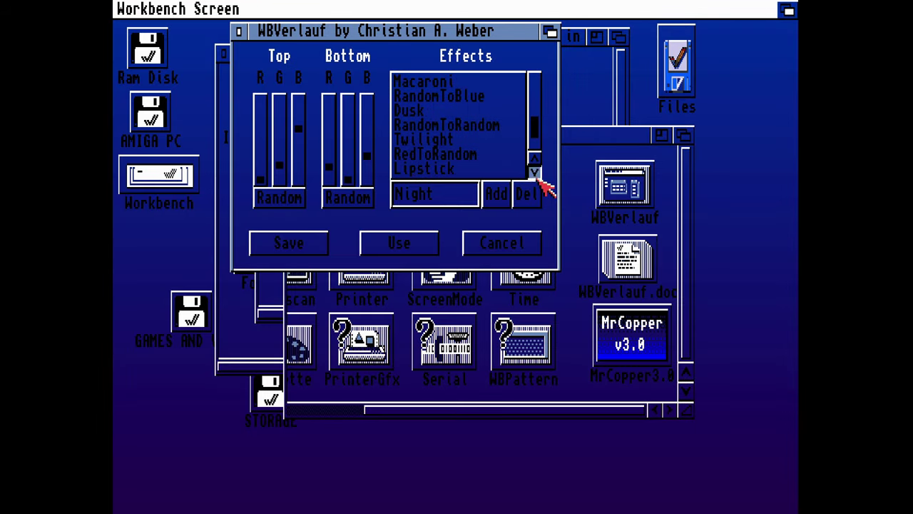
click(432, 96)
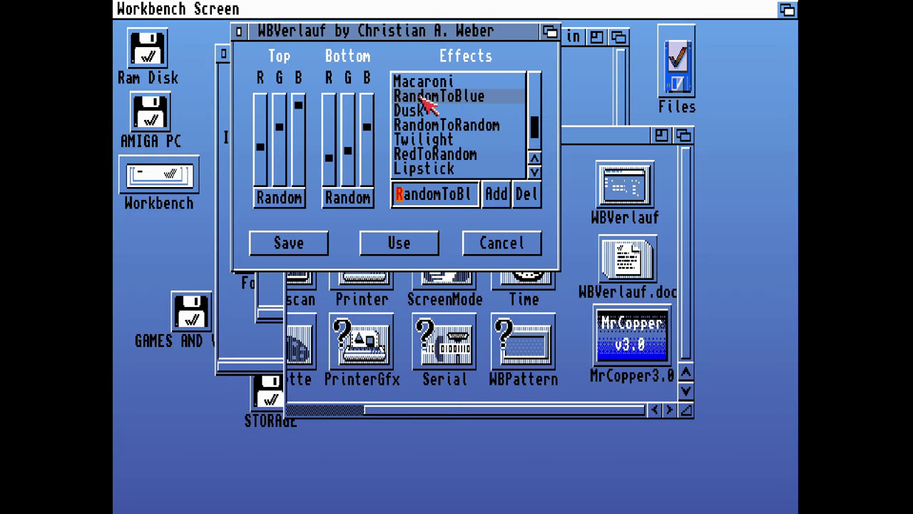
Randomize the gradient's top colour several times with the Top Random button
click(280, 197)
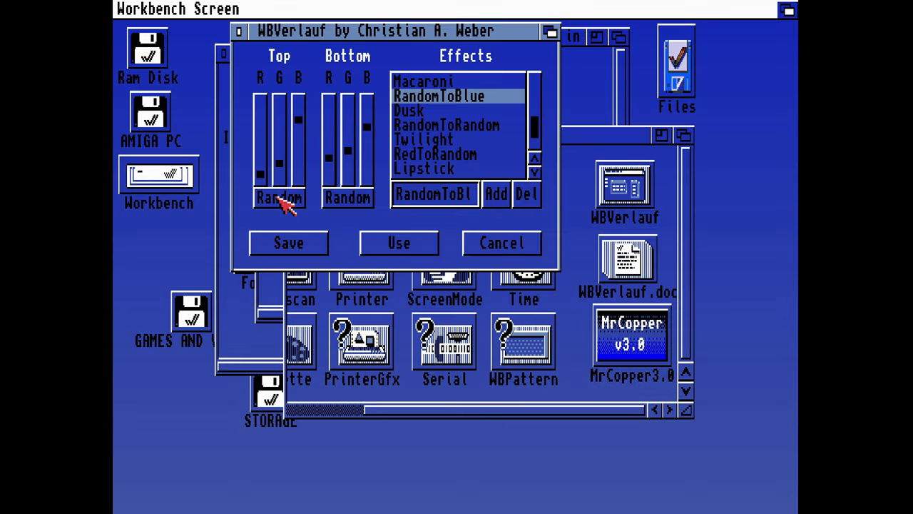
click(279, 198)
click(280, 201)
click(280, 201)
click(280, 201)
click(280, 201)
click(280, 201)
Preview Dusk and RandomToRandom, then randomize both the top and bottom colours repeatedly
click(412, 113)
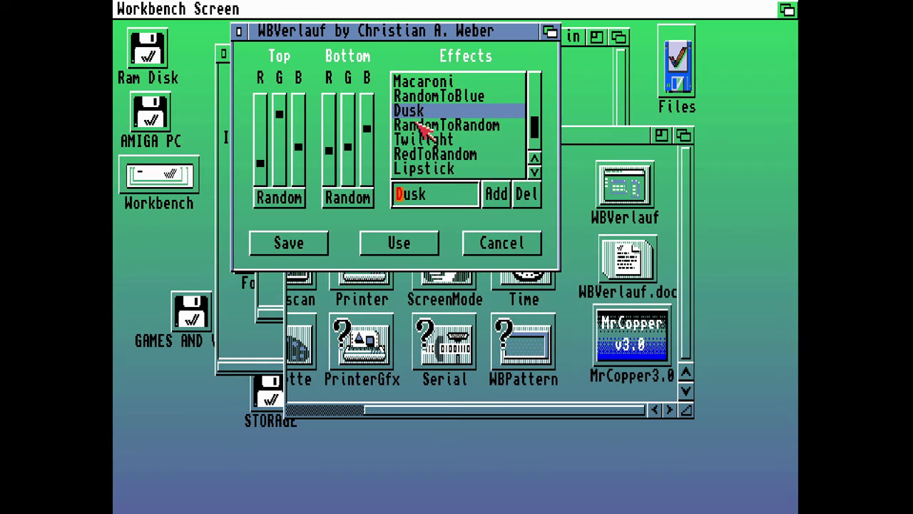
click(444, 127)
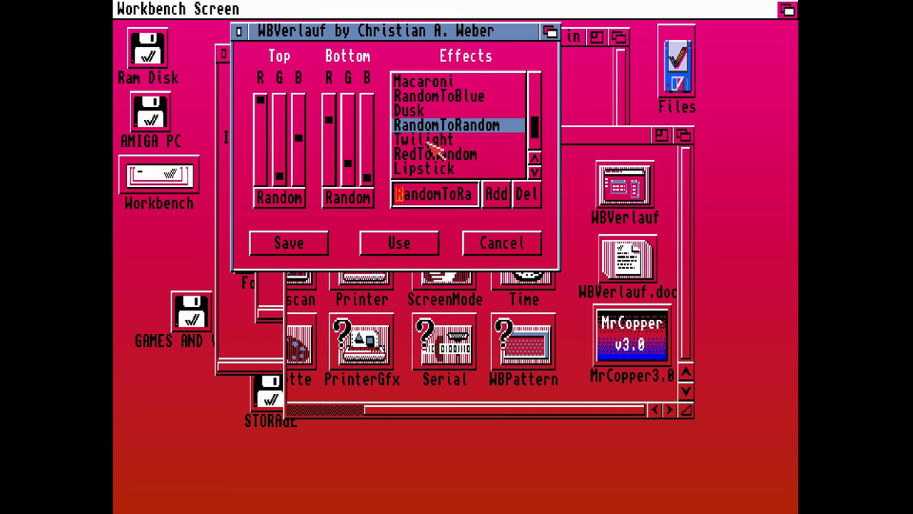
click(342, 199)
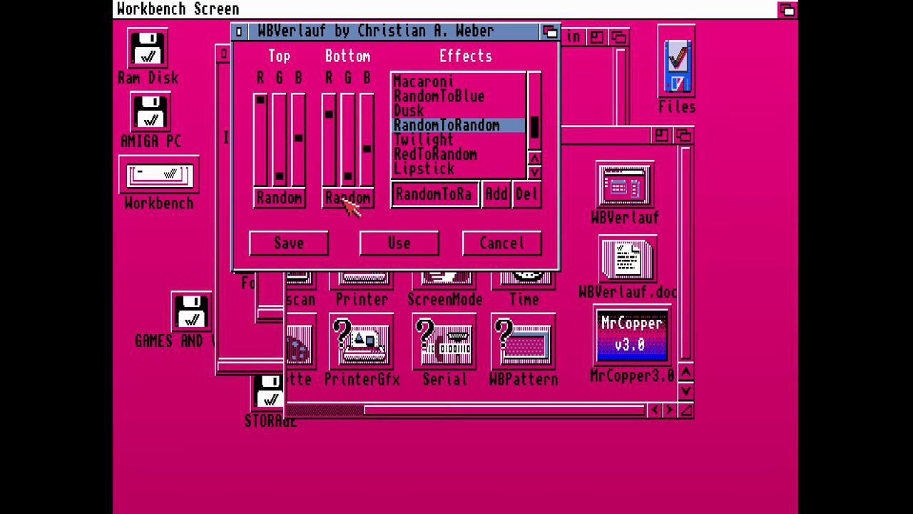
click(276, 200)
click(347, 201)
click(282, 202)
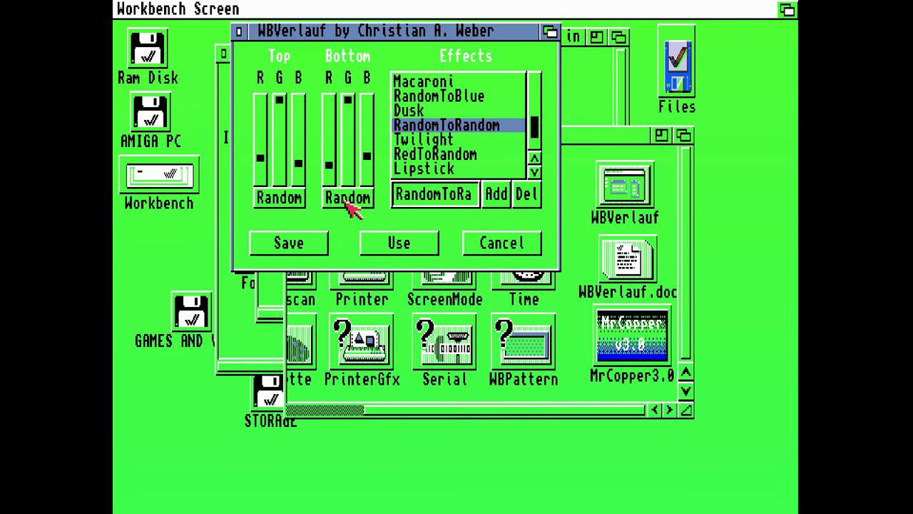
click(347, 201)
click(286, 205)
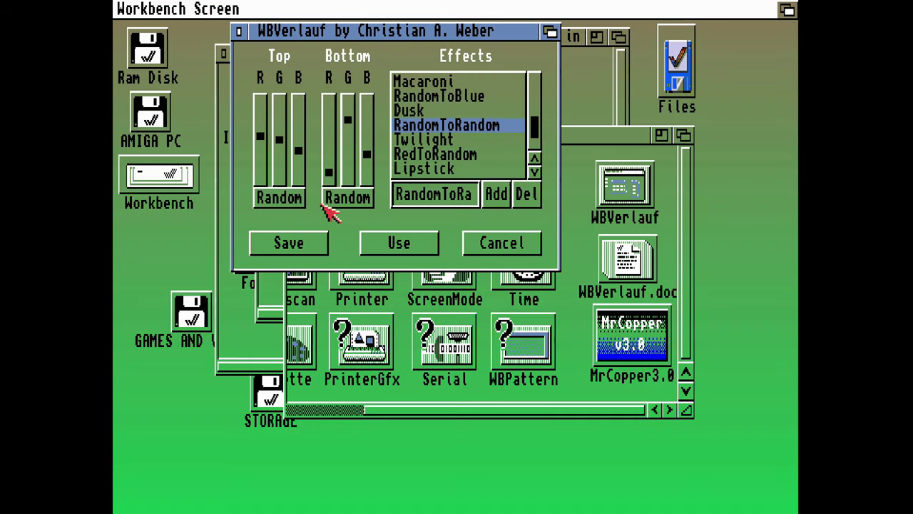
Preview the Twilight, RedToRandom, Lipstick and ThinkPink gradients, returning to Lipstick
click(423, 141)
click(430, 156)
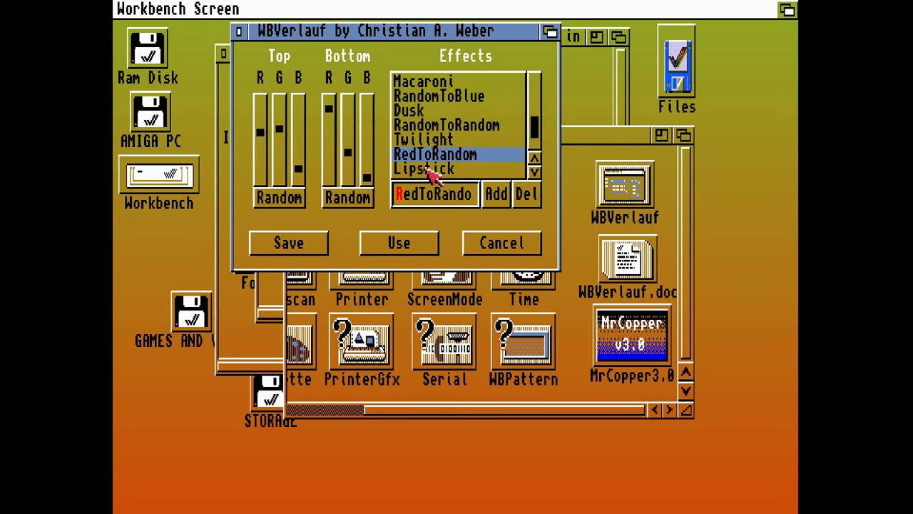
click(430, 172)
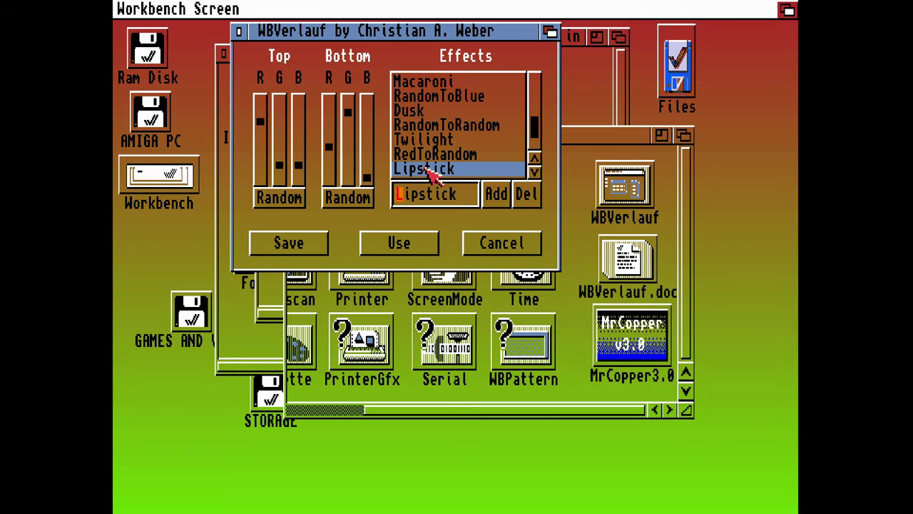
click(535, 173)
click(441, 156)
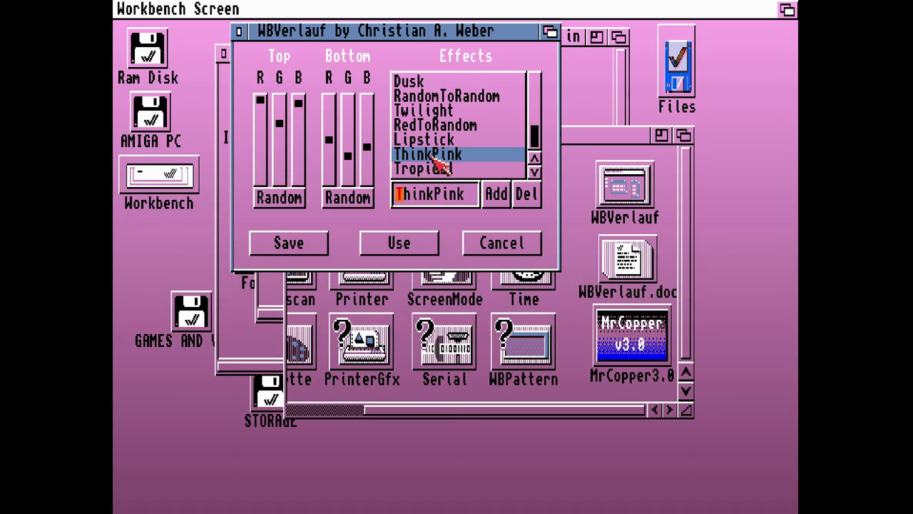
click(439, 143)
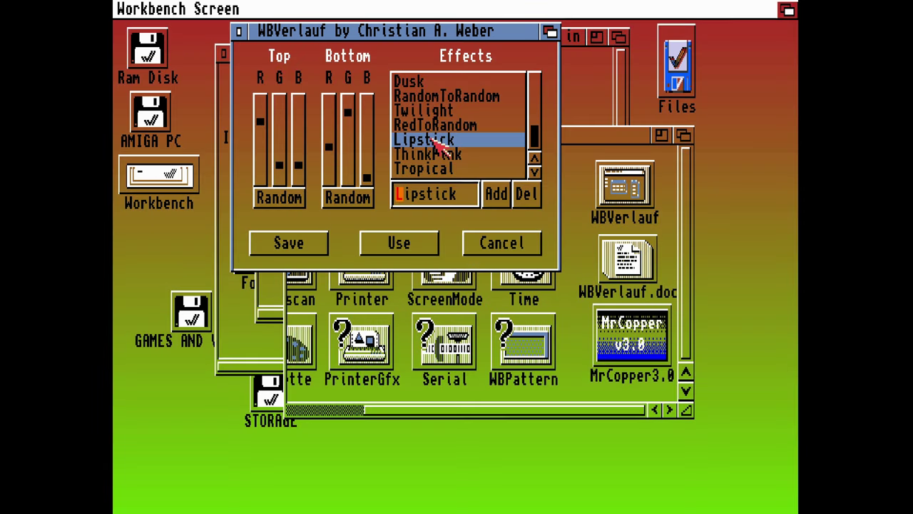
Randomize the bottom colour a few times, then preview ThinkPink and settle on Tropical
click(349, 199)
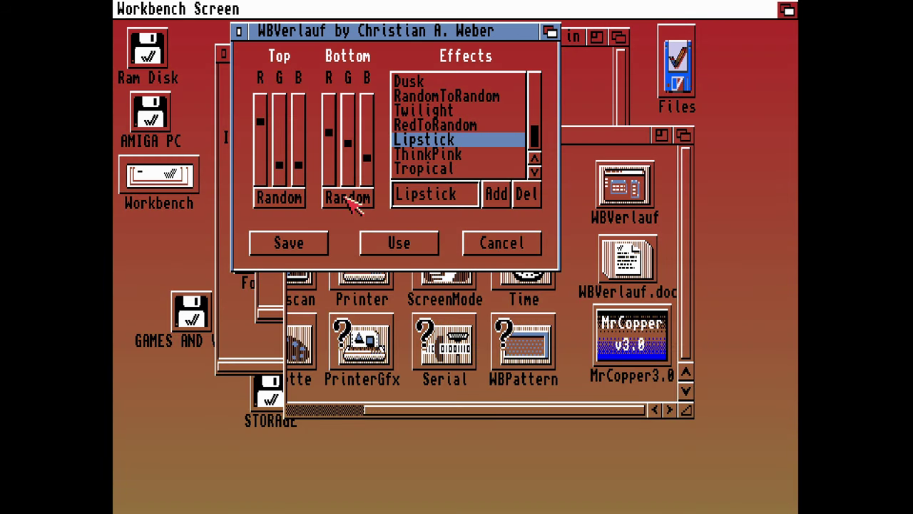
click(350, 202)
click(350, 202)
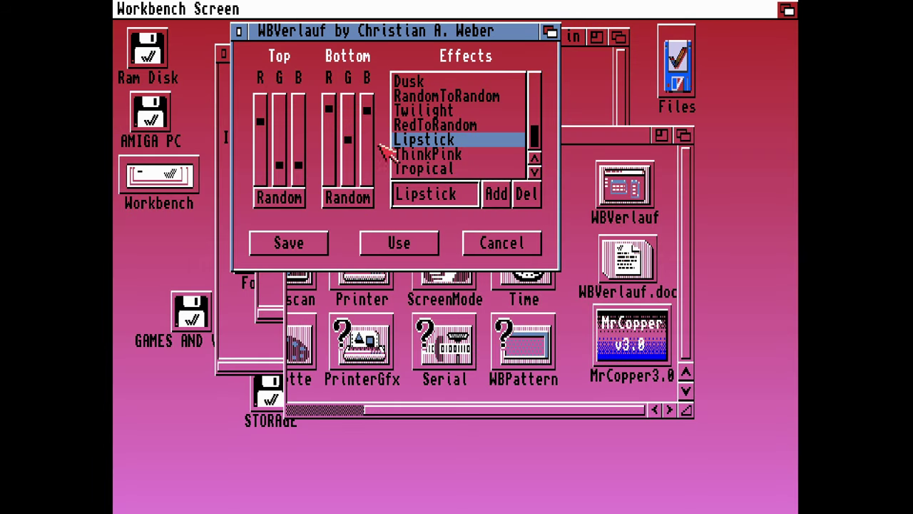
click(458, 155)
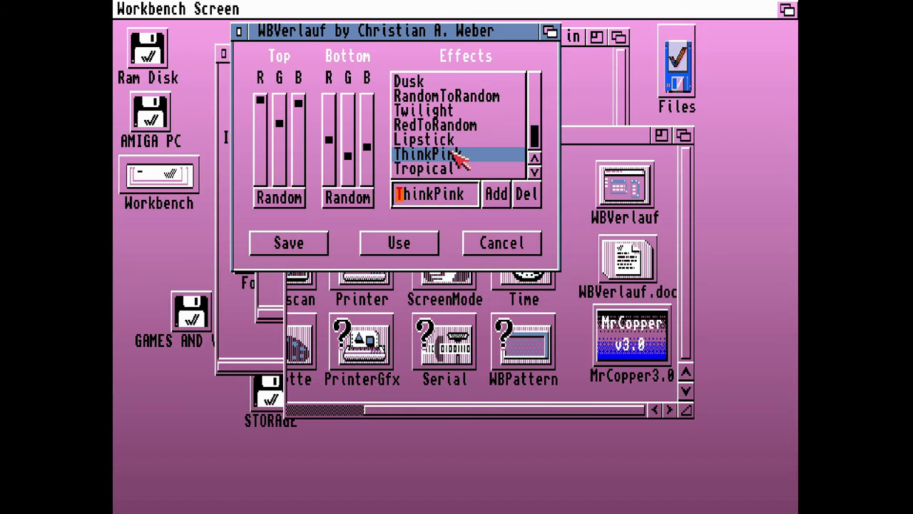
click(438, 170)
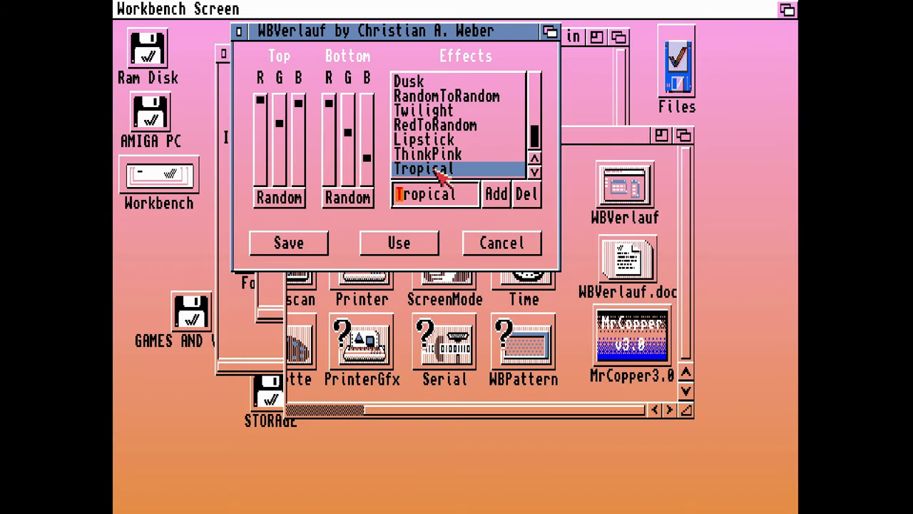
click(536, 172)
Preview the WB-Fade, WB-Rev, WB-Rev2, Desert and Jason gradients, then apply the blue Kevin gradient with Use
drag(538, 139, 540, 92)
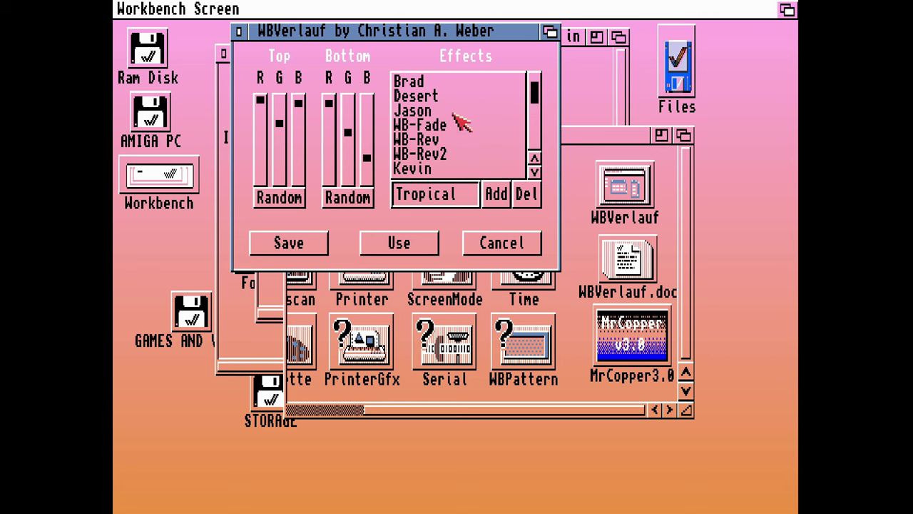
click(432, 125)
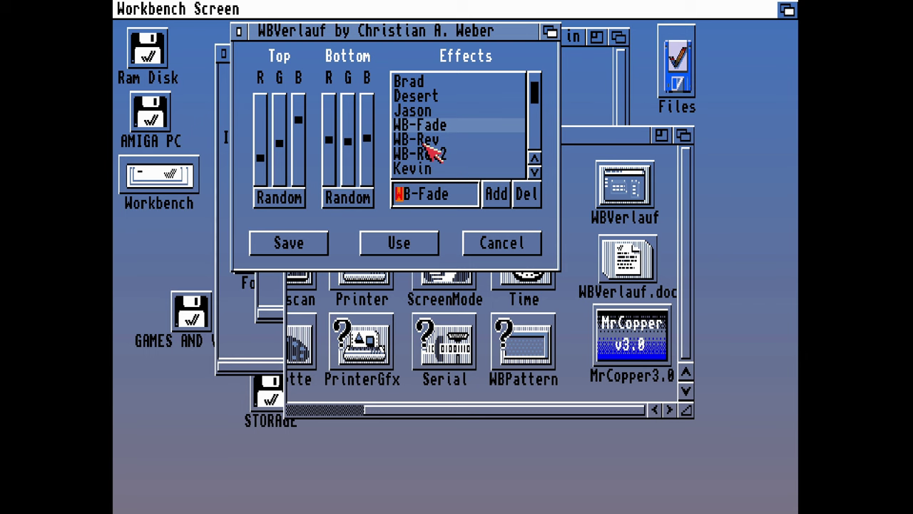
click(428, 140)
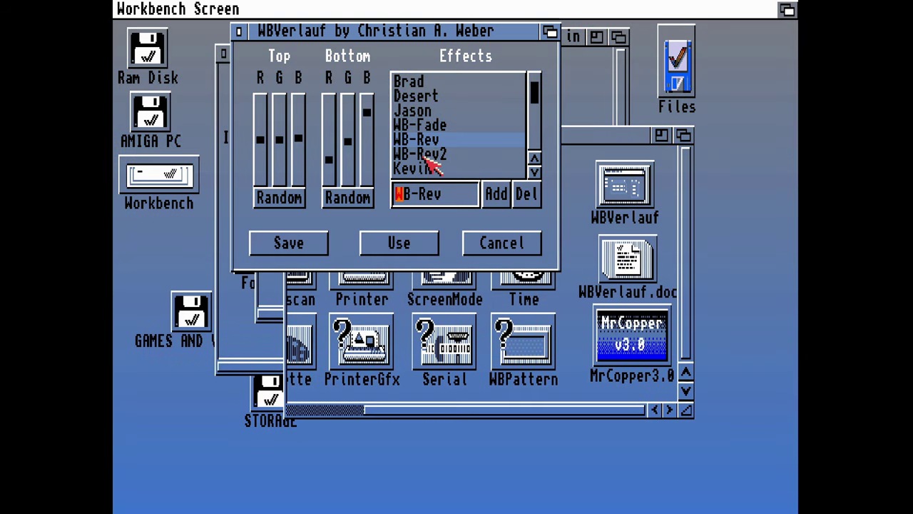
click(428, 157)
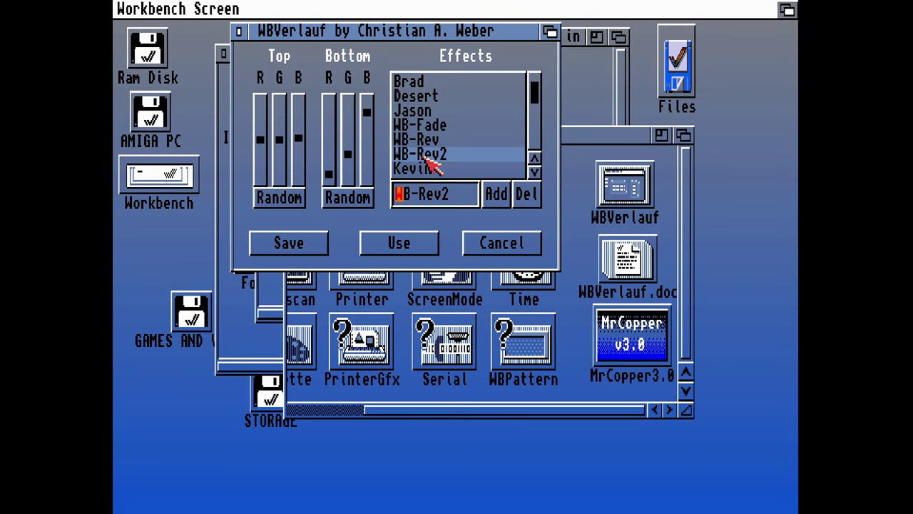
click(427, 130)
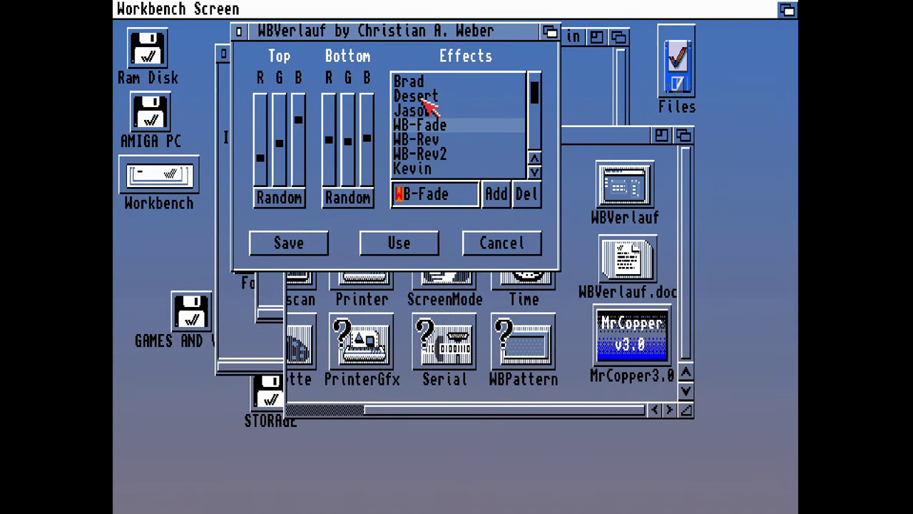
click(426, 100)
click(420, 114)
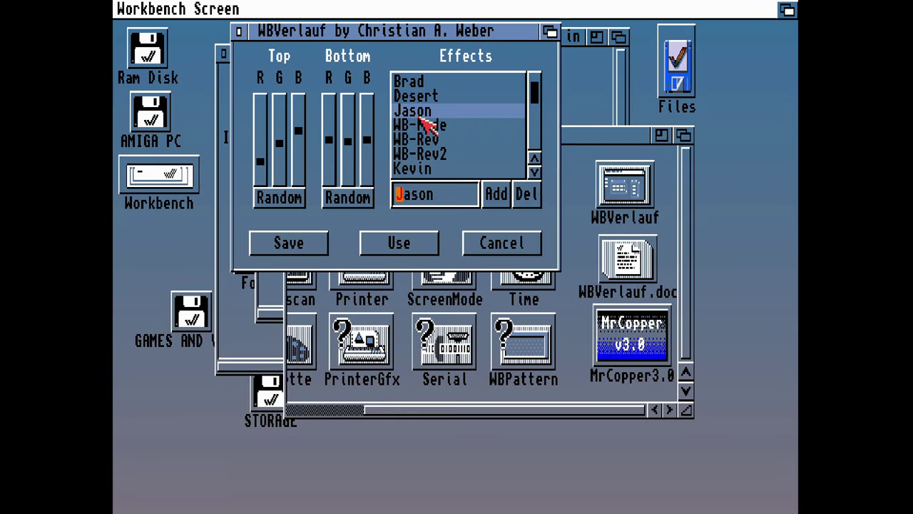
click(421, 171)
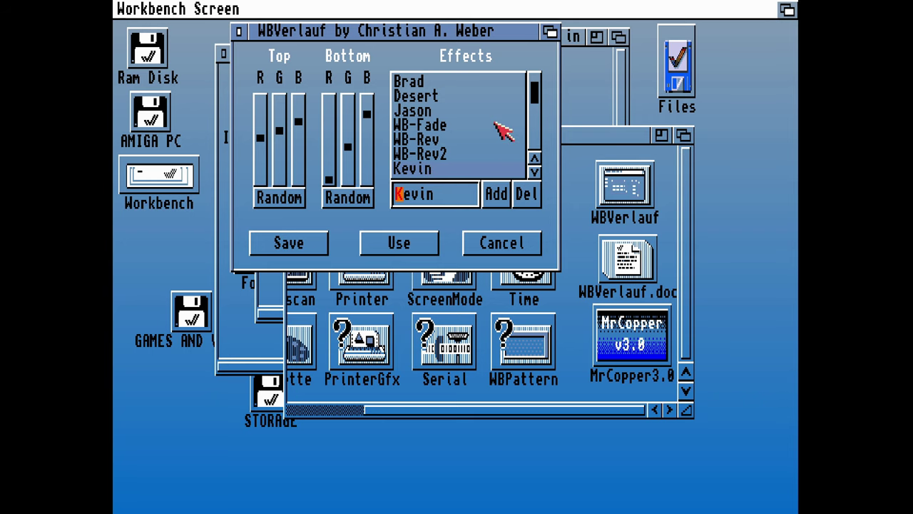
click(398, 241)
Close the Prefs, Files and System drawer windows
click(292, 136)
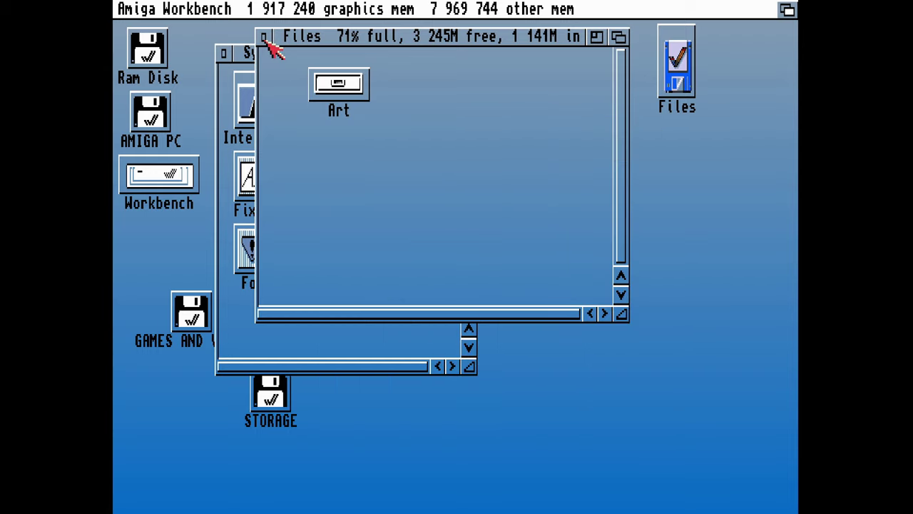
click(263, 36)
click(224, 53)
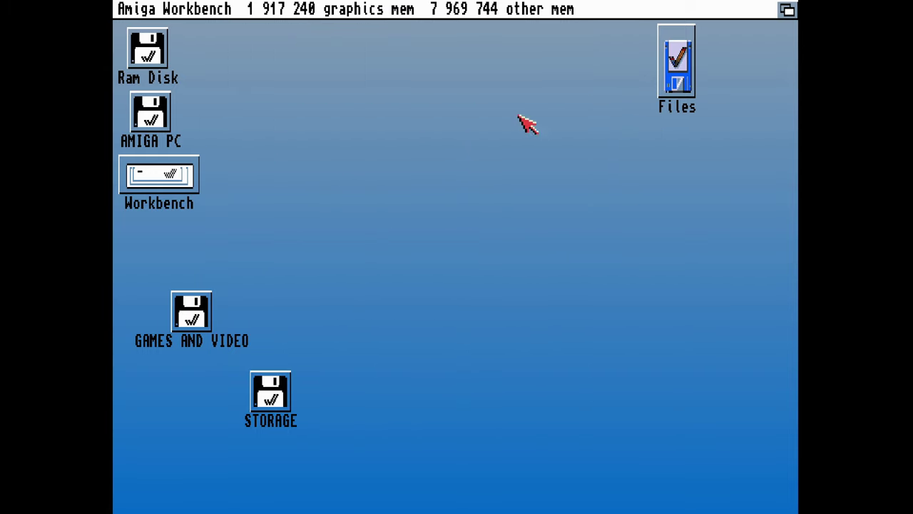
Browse the Files and Workbench disks, close the Workbench window, and start a new Shell
double_click(678, 75)
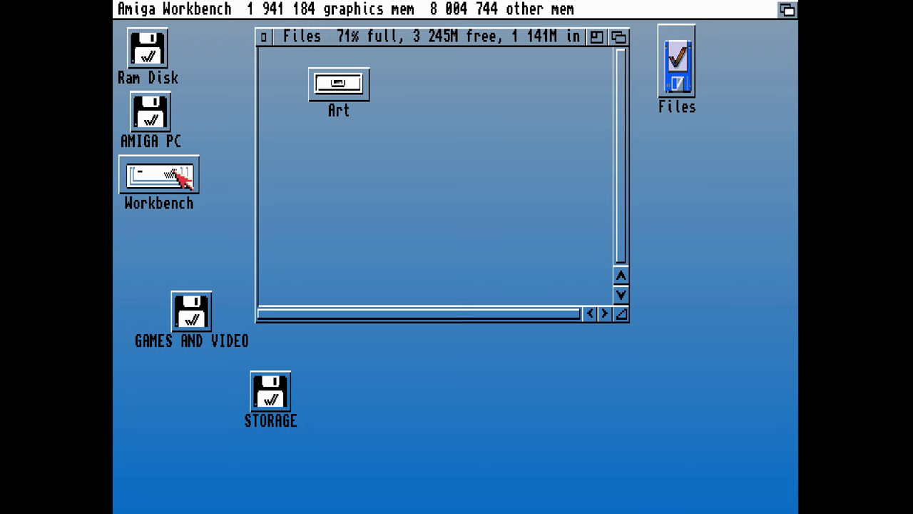
double_click(171, 173)
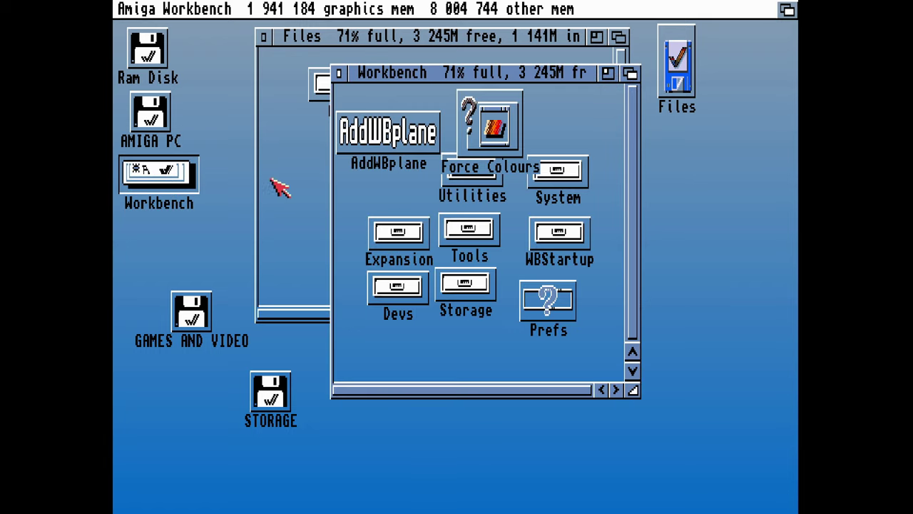
click(537, 126)
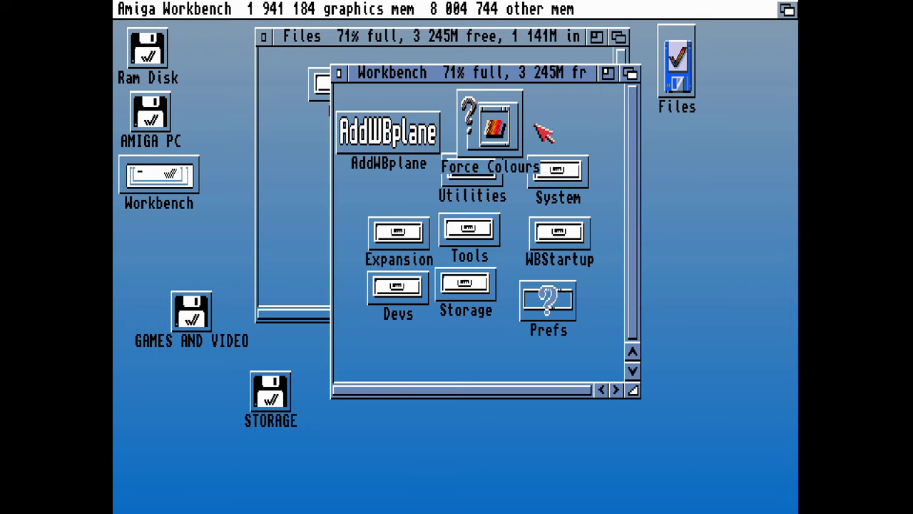
click(340, 73)
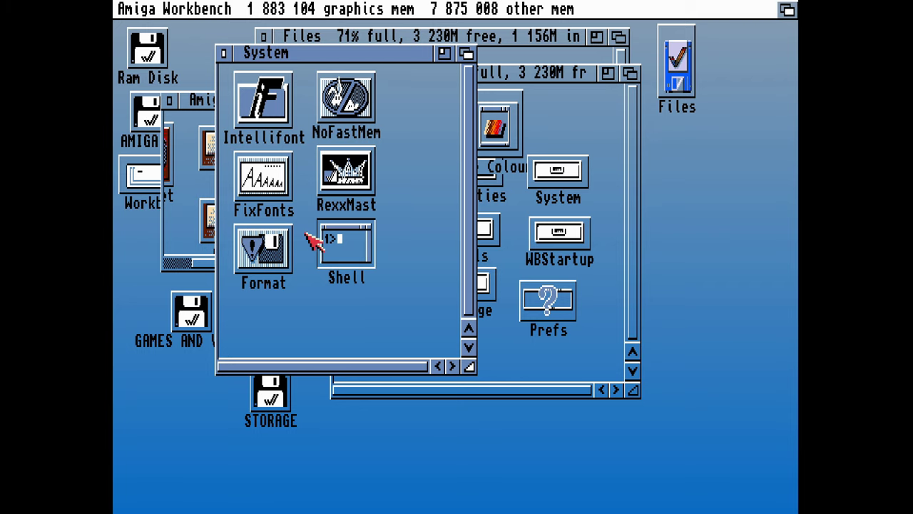
double_click(362, 252)
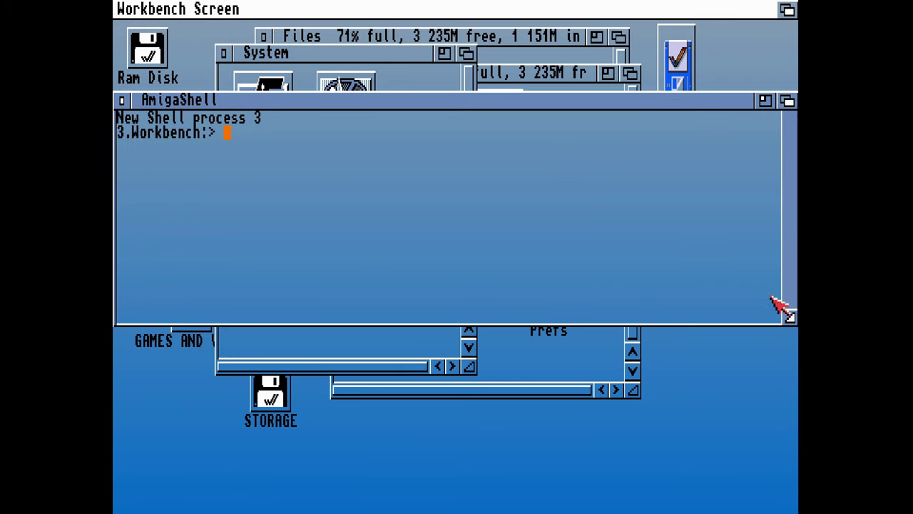
Enlarge the shell window, change to c:cop and list its contents with dir
drag(791, 319, 790, 472)
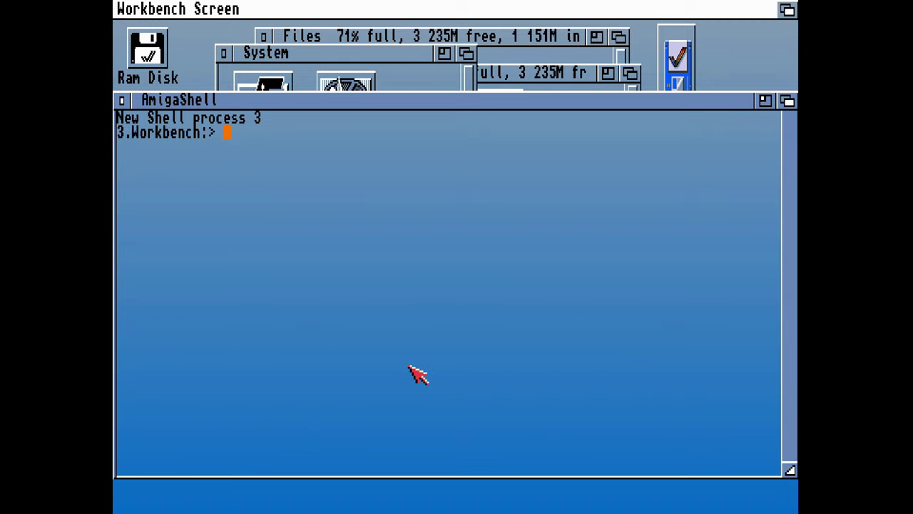
text(cd c:cop)
key(Return)
text(dir)
key(Return)
text(cop)
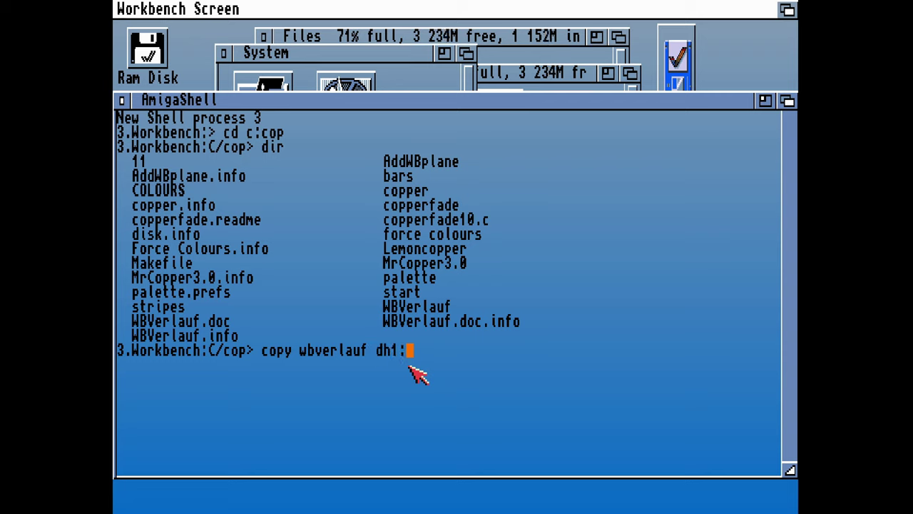
Copy wbverlauf and wbverlauf.info into dh1:wbstartup
text(p)
key(Return)
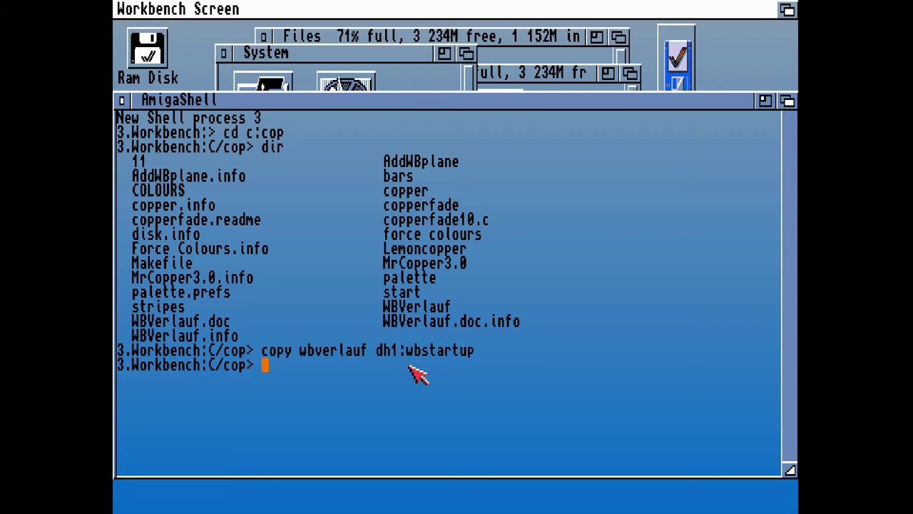
key(Up)
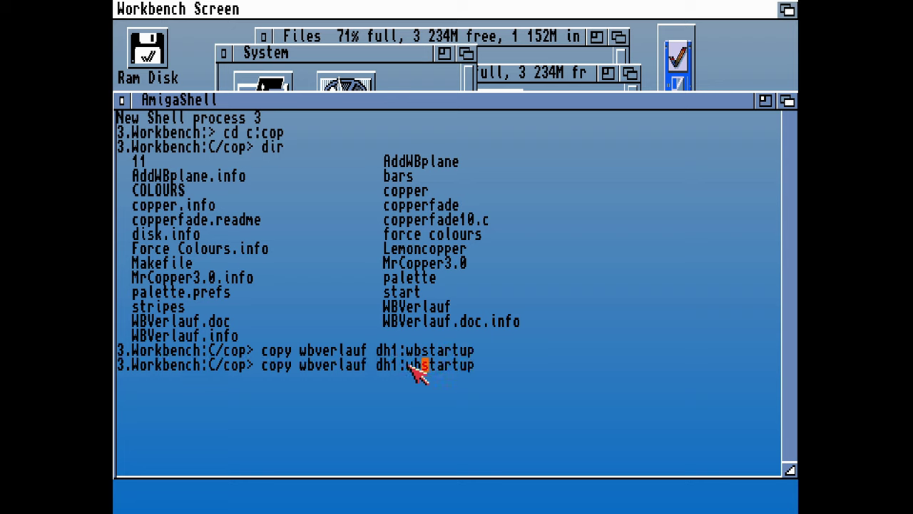
text(.info)
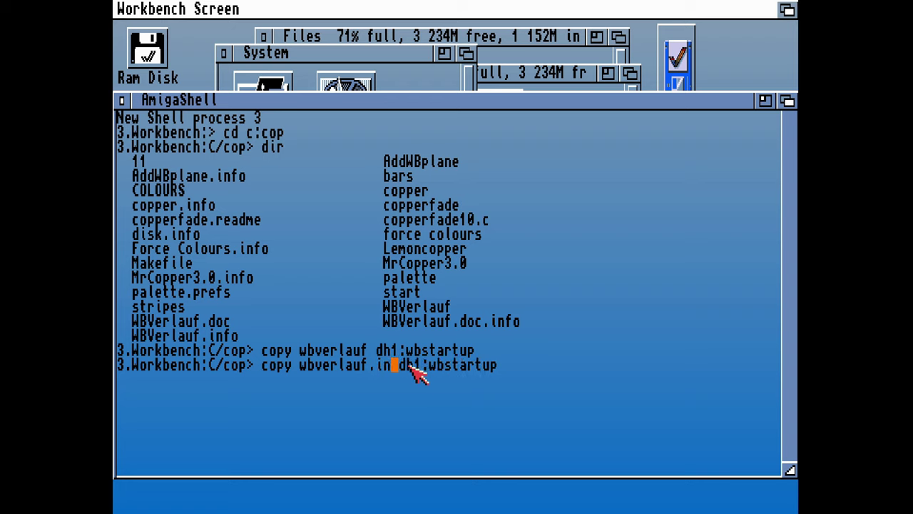
key(Return)
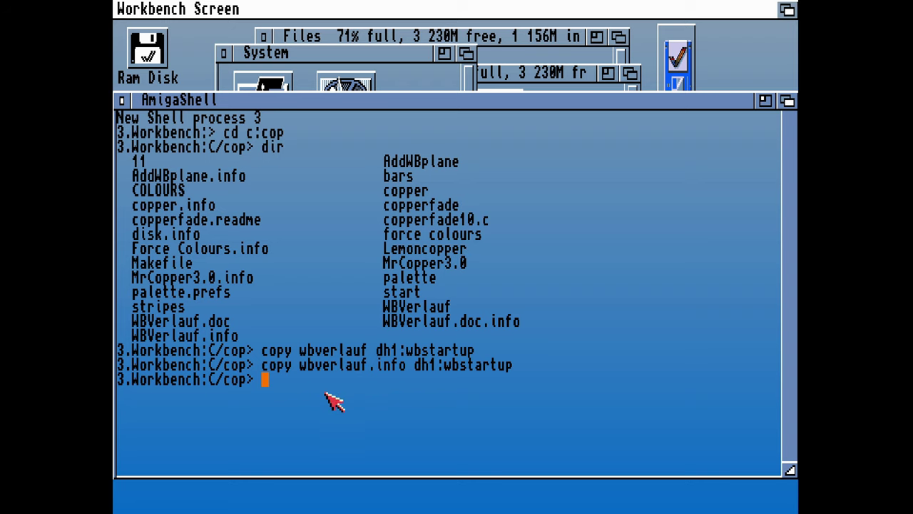
Copy "force colours" and palette into dh1:wbstartup
text(copy "force colour)
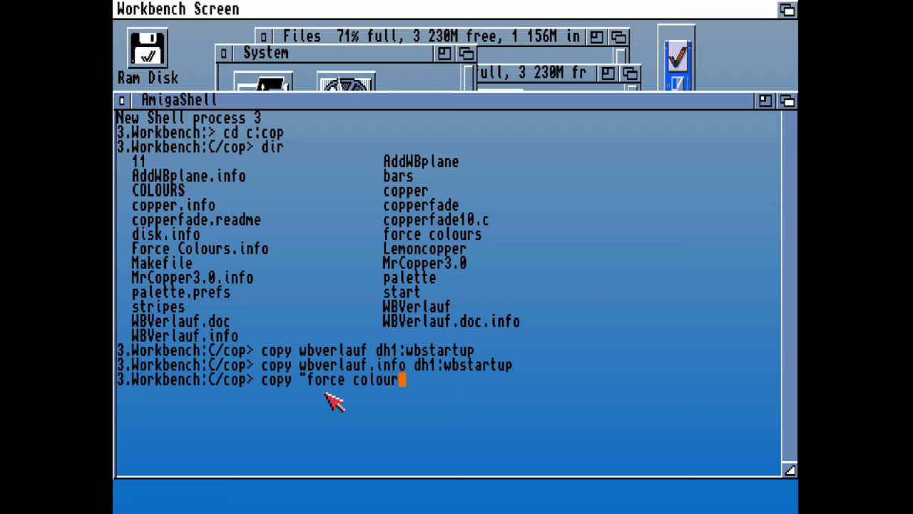
text(s" wbstart)
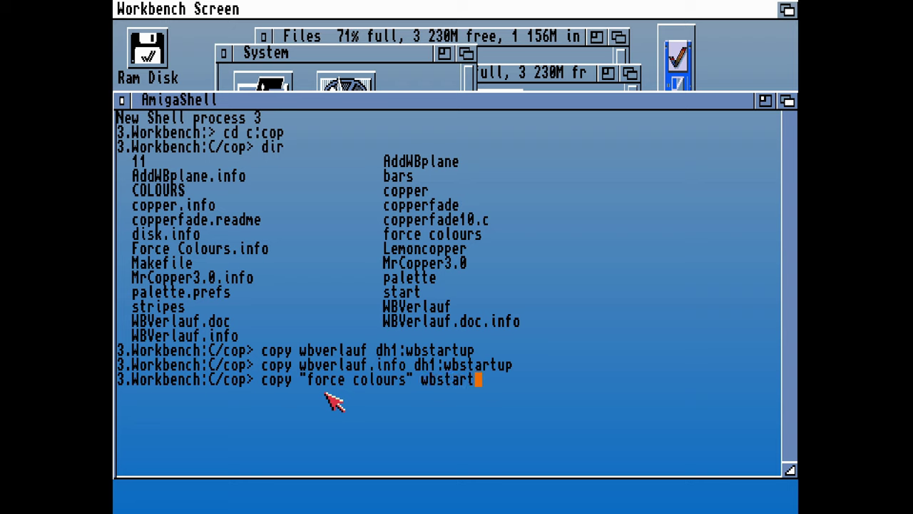
text(up)
key(Left)
key(Left)
key(Left)
key(Left)
key(Left)
key(Left)
key(Left)
key(Left)
key(Left)
text(dh1:)
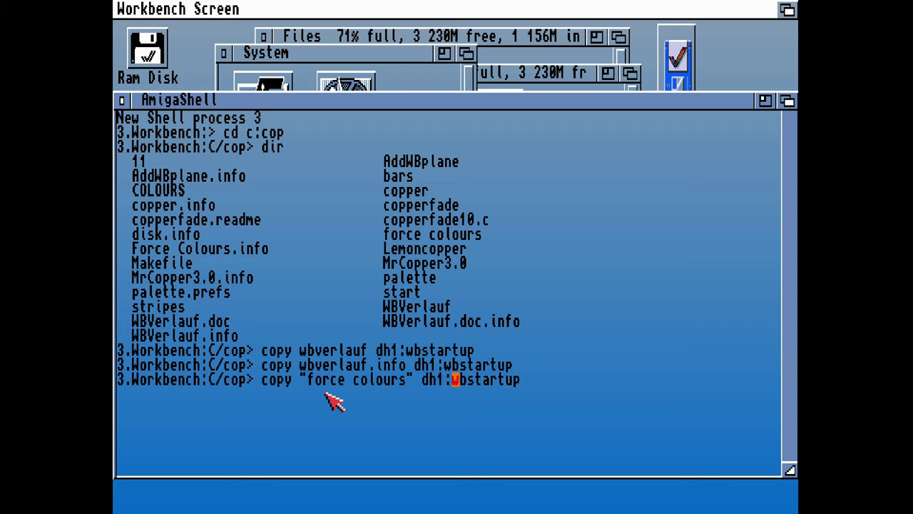
key(Return)
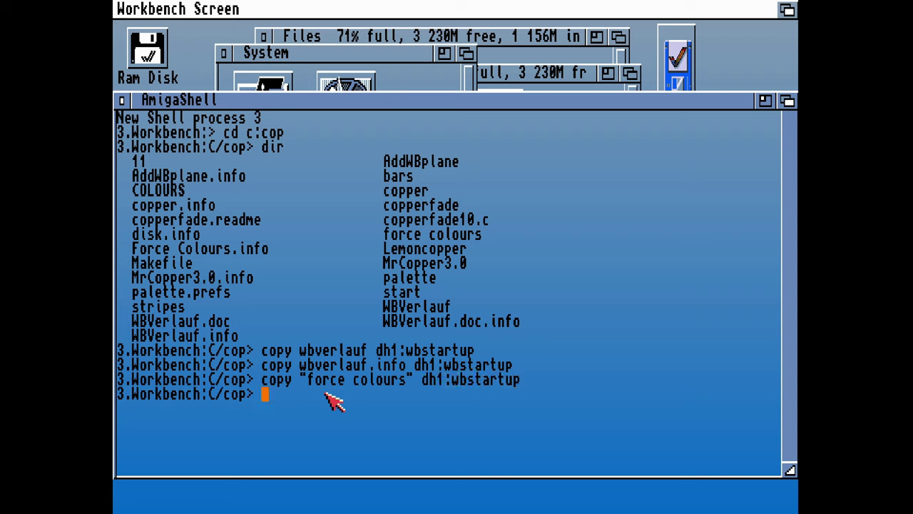
text(copy pa)
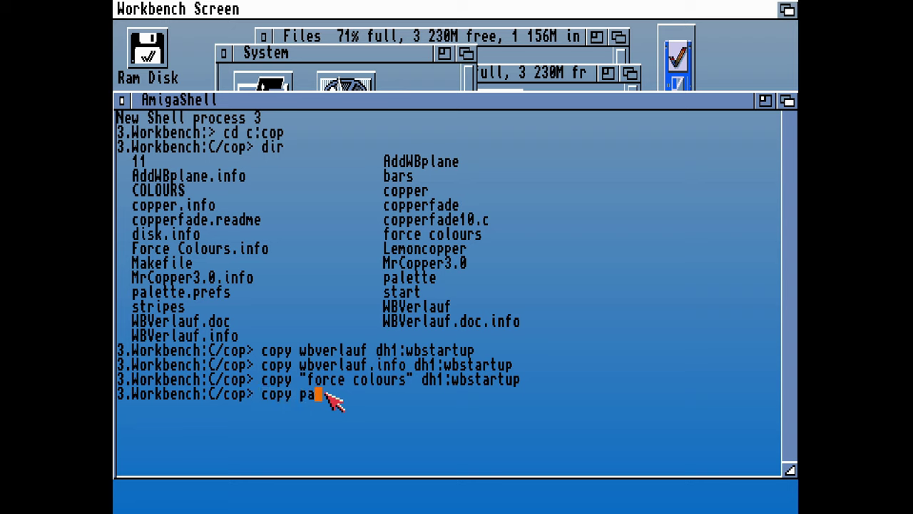
text(lette dh1)
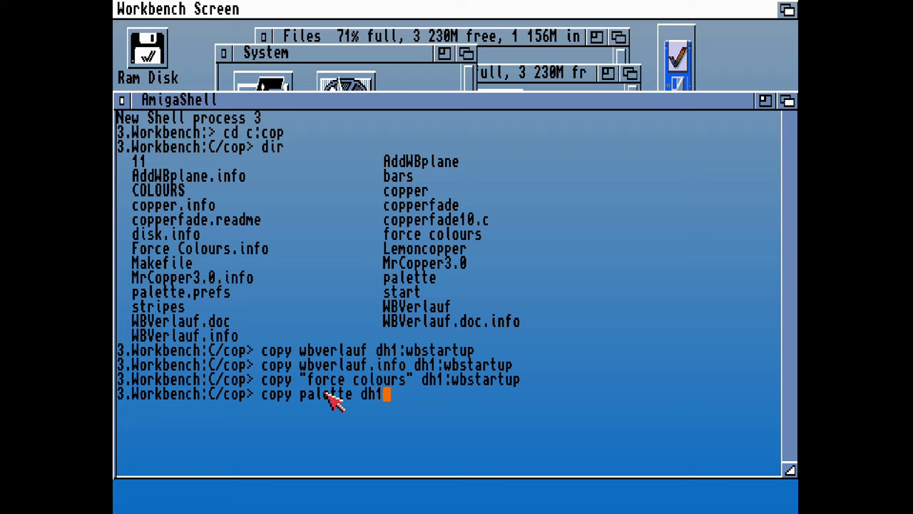
text(:wbstartup)
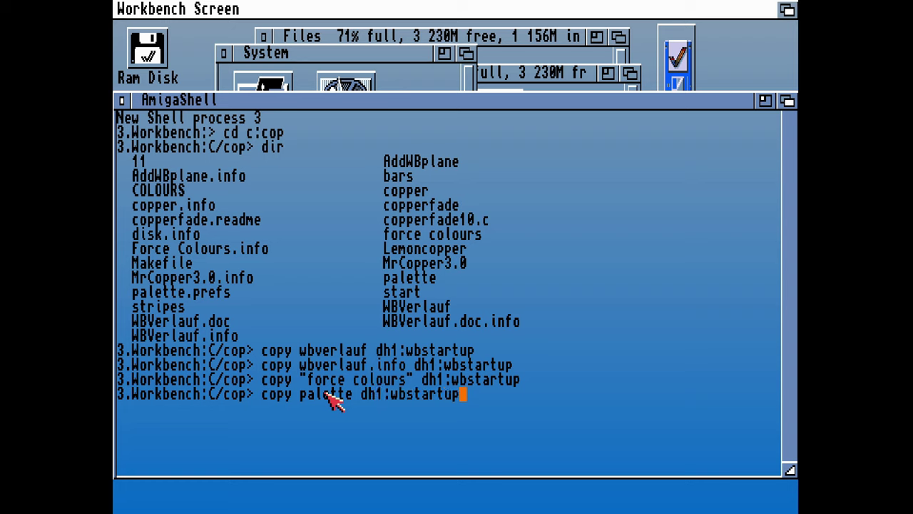
key(Return)
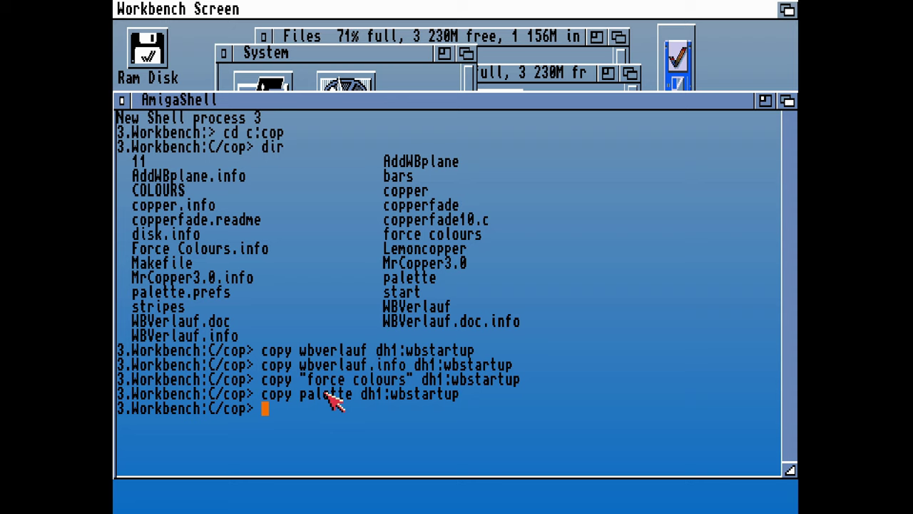
Switch to S:, open startup-sequence with ed, and scroll through the script
text(s:)
key(Return)
text(ed s)
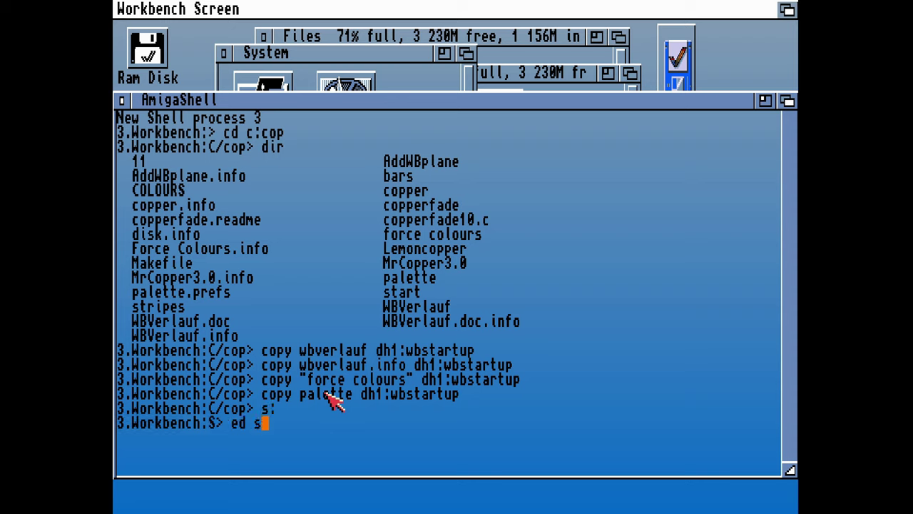
text(tartupsequence)
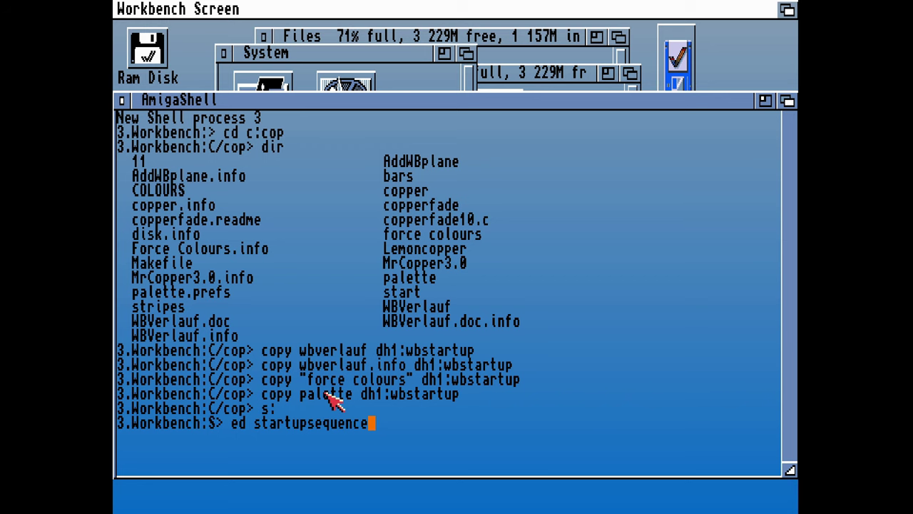
key(Left)
key(Left)
key(Left)
key(Left)
key(Left)
key(Left)
key(Left)
key(Left)
text(-)
key(Return)
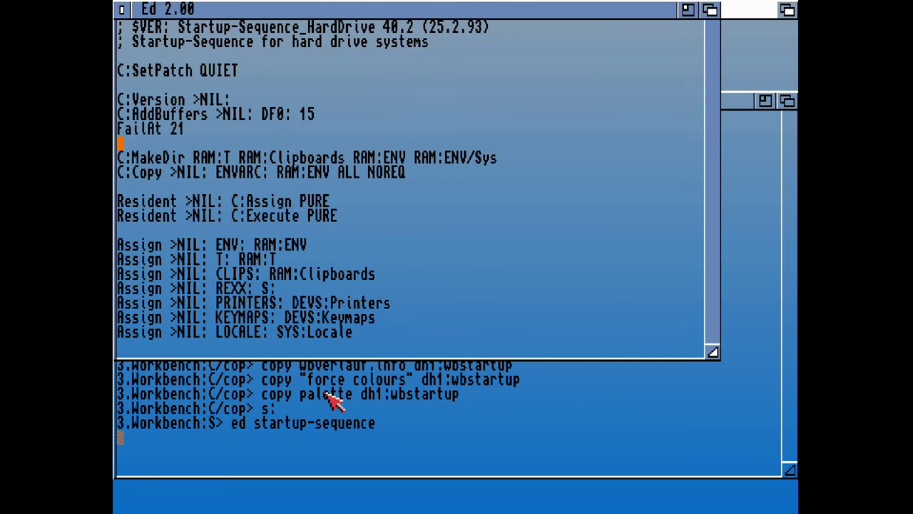
key(Down)
key(Down)
key(Down)
key(Down)
key(Down)
key(Down)
key(Down)
key(Down)
key(Down)
key(Down)
key(Down)
key(Down)
key(Down)
key(Down)
key(Down)
key(Down)
key(Down)
key(Down)
key(Down)
key(Down)
key(Down)
key(Down)
key(Down)
key(Down)
key(Down)
key(Down)
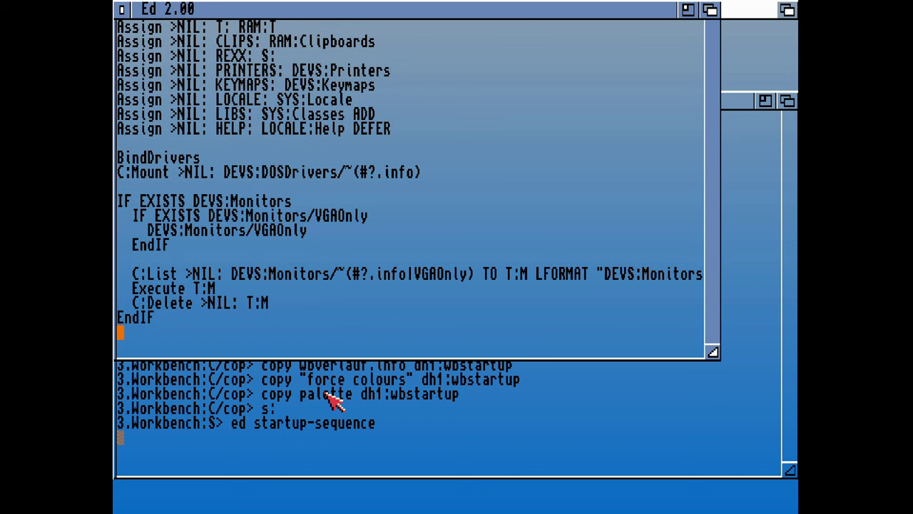
key(Up)
key(Up)
key(Up)
key(Up)
key(Up)
key(Up)
key(Up)
key(Up)
key(Up)
key(Up)
key(Up)
key(Up)
key(Down)
key(Down)
key(Down)
key(Down)
key(Down)
key(Down)
key(Down)
key(Down)
key(Down)
key(Down)
key(Down)
key(Down)
key(Down)
key(Down)
key(Down)
key(Down)
key(Down)
key(Down)
key(Down)
key(Down)
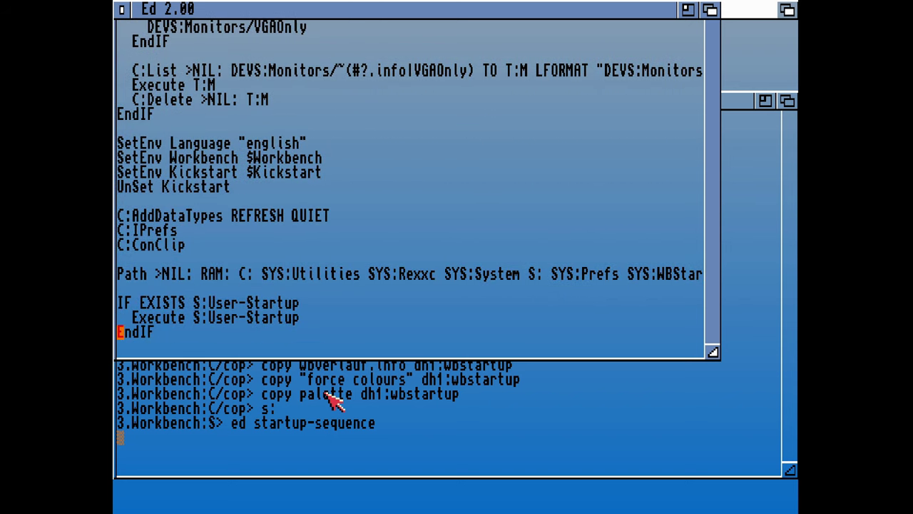
Insert two Addwbplane lines below the User-Startup EndIF, then enter Ed's command mode with Esc
key(Down)
key(Down)
key(Down)
key(Down)
key(Down)
key(Down)
key(Up)
key(Up)
key(Up)
key(Up)
key(Up)
key(Return)
key(Up)
key(Down)
text(Add)
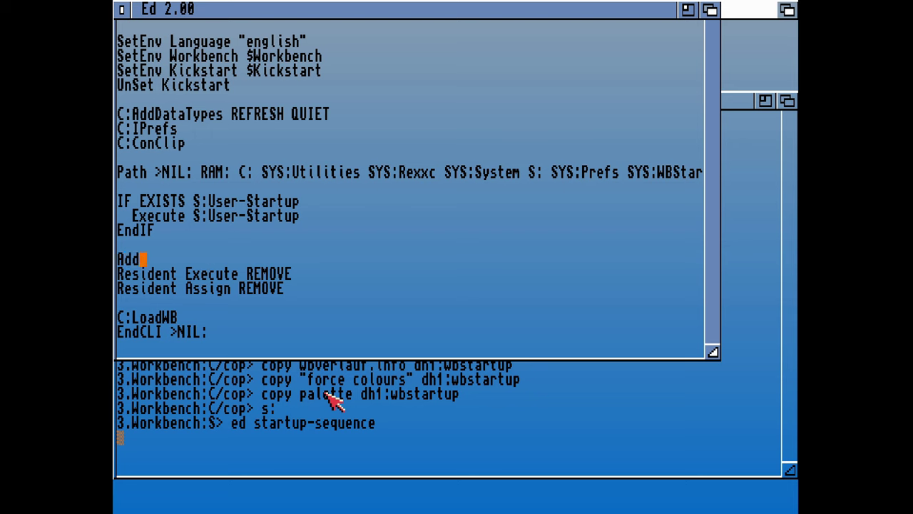
text(wbplane)
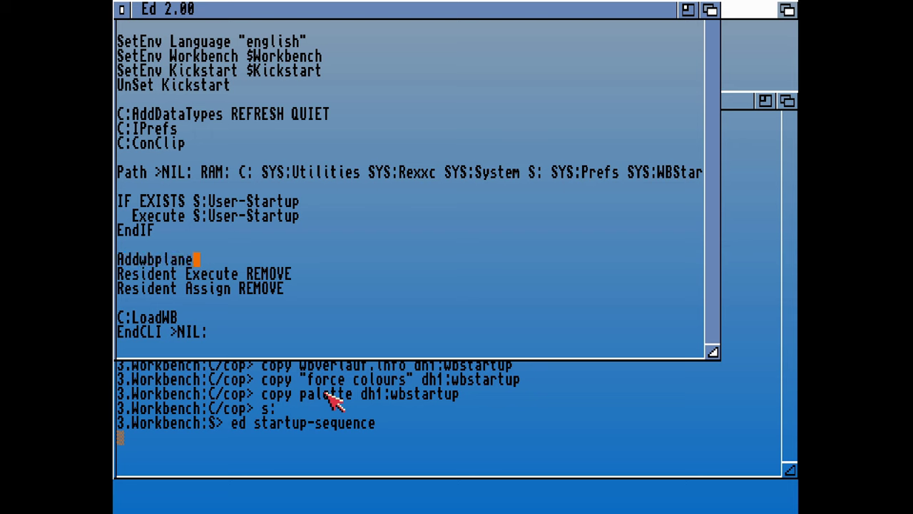
key(Return)
text(Addwb)
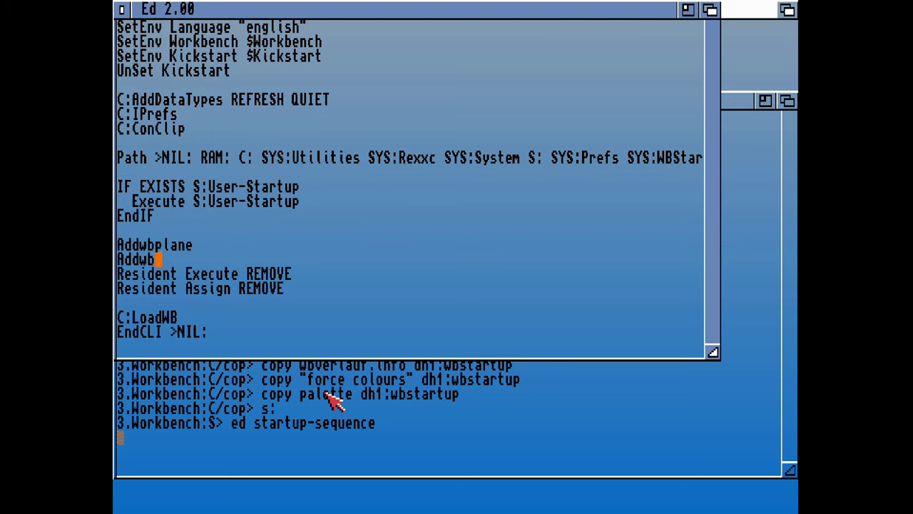
text(plane)
key(BackSpace)
key(BackSpace)
text(ne)
key(Return)
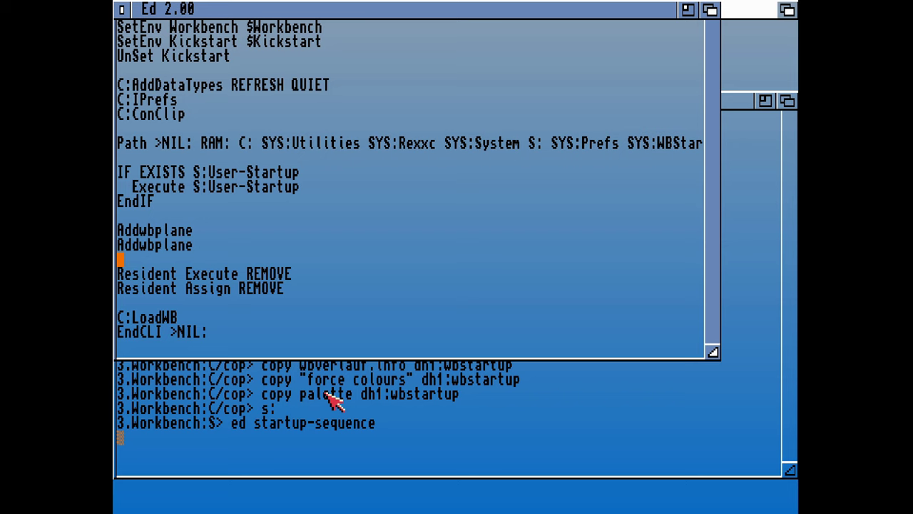
key(Escape)
Save and exit Ed with x, then copy addwbplane from c:cop into C:
text(x)
key(Return)
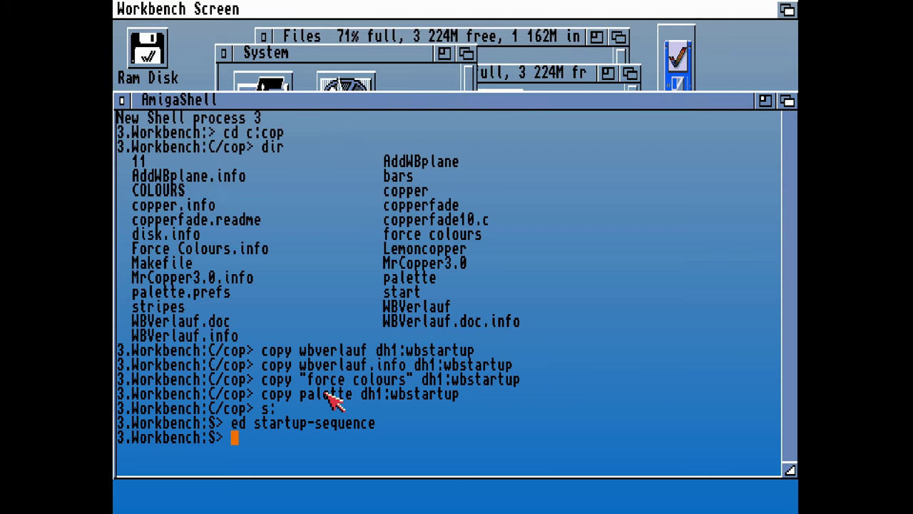
text(c:cop)
key(Return)
text(copy )
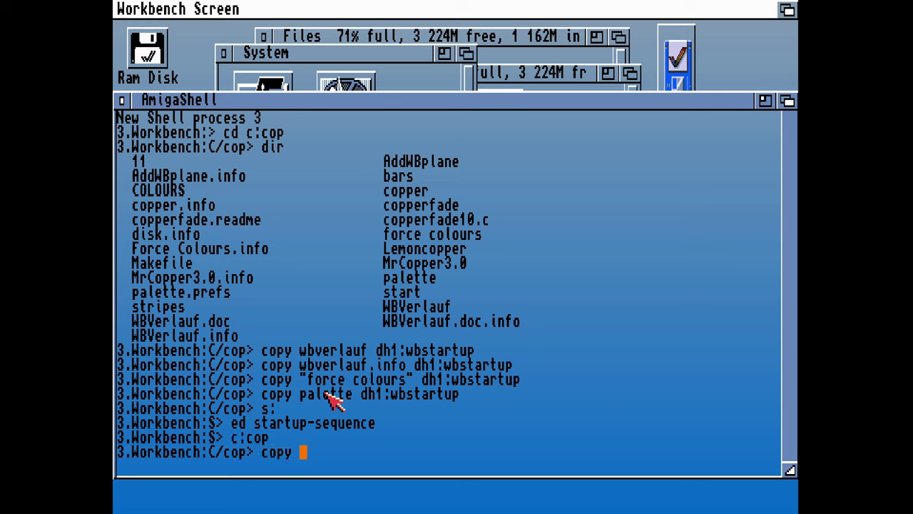
text(addwbplane)
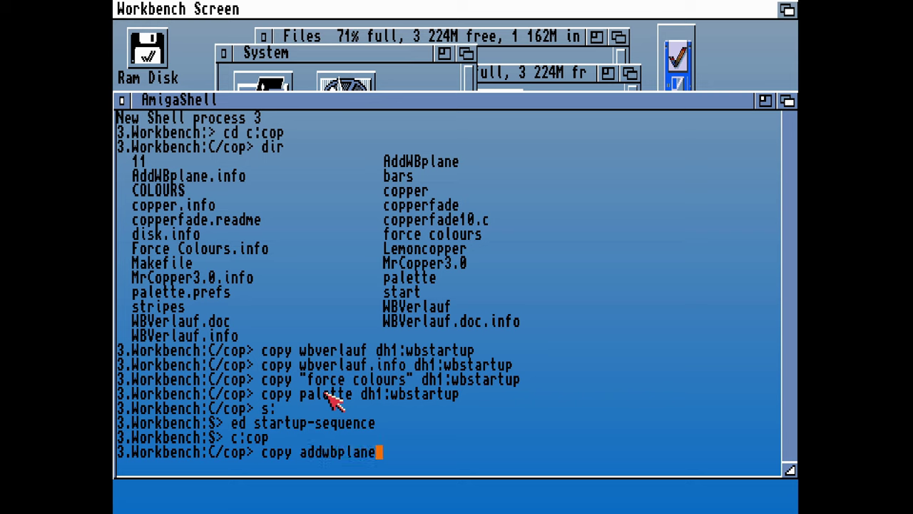
text( c:)
key(Return)
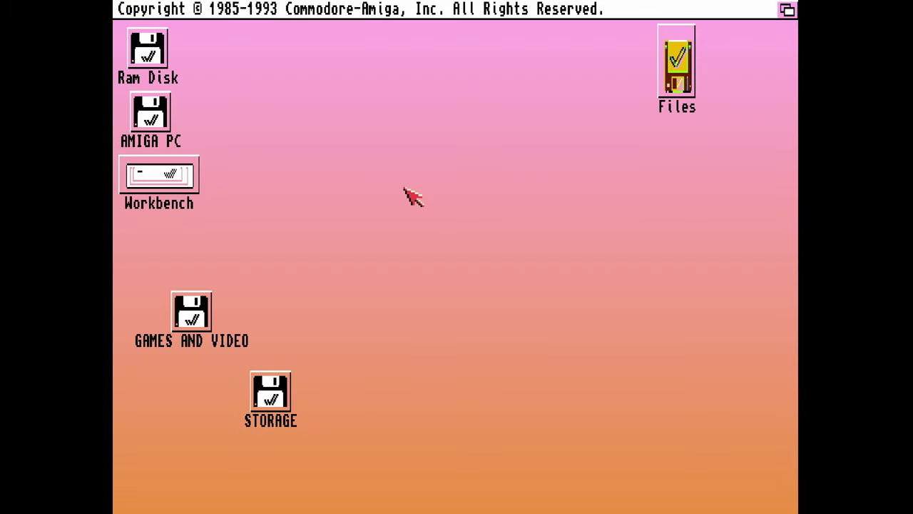
Open the Workbench disk's WBStartup drawer, enlarge its window and move the wbverlauf icon left
double_click(678, 82)
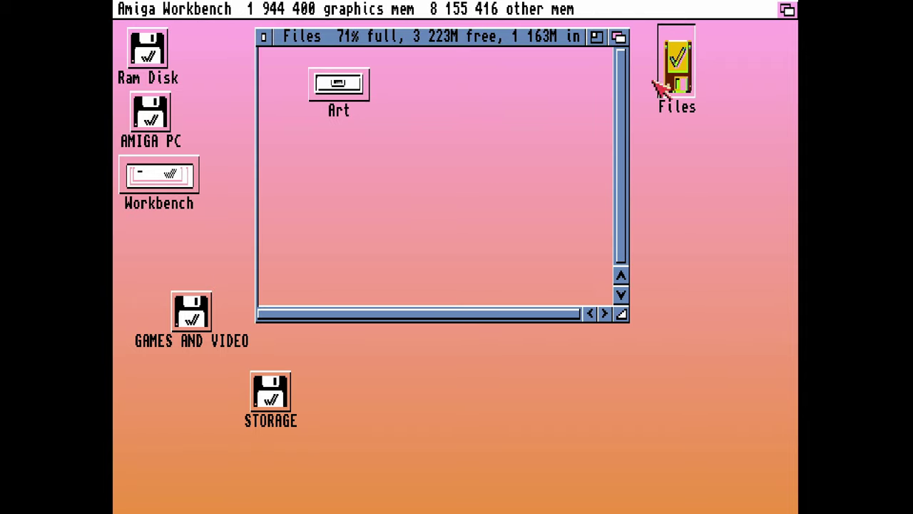
click(265, 38)
double_click(160, 182)
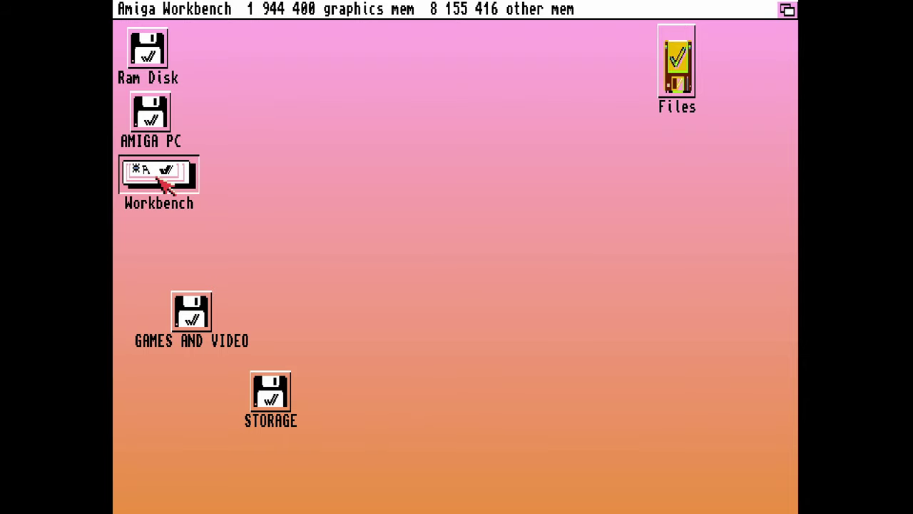
double_click(565, 305)
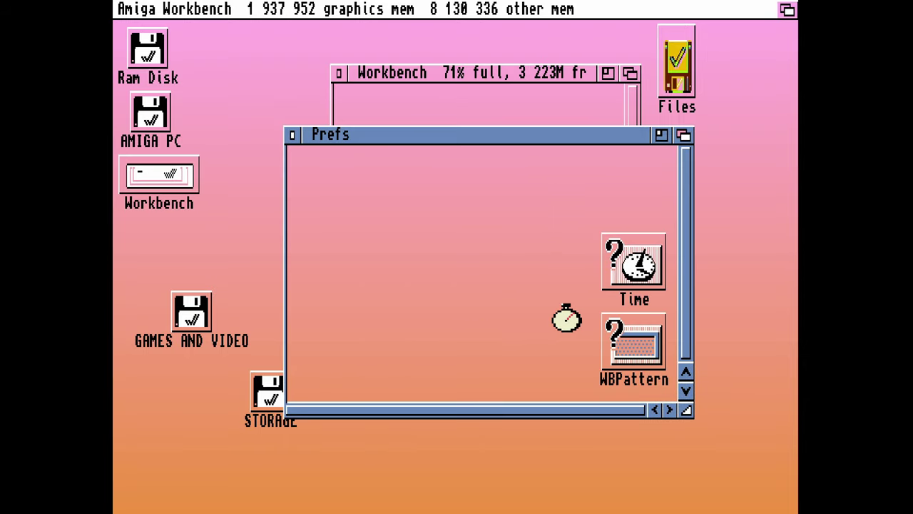
click(280, 143)
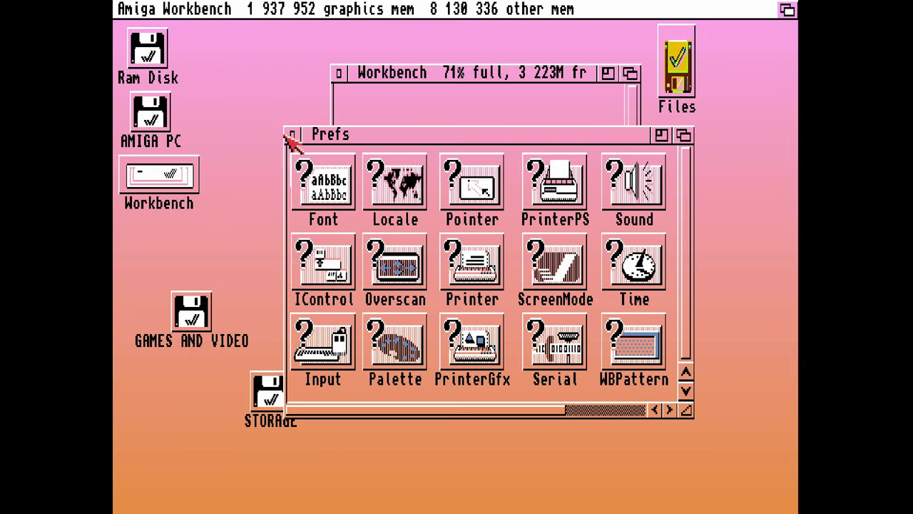
click(291, 134)
double_click(549, 236)
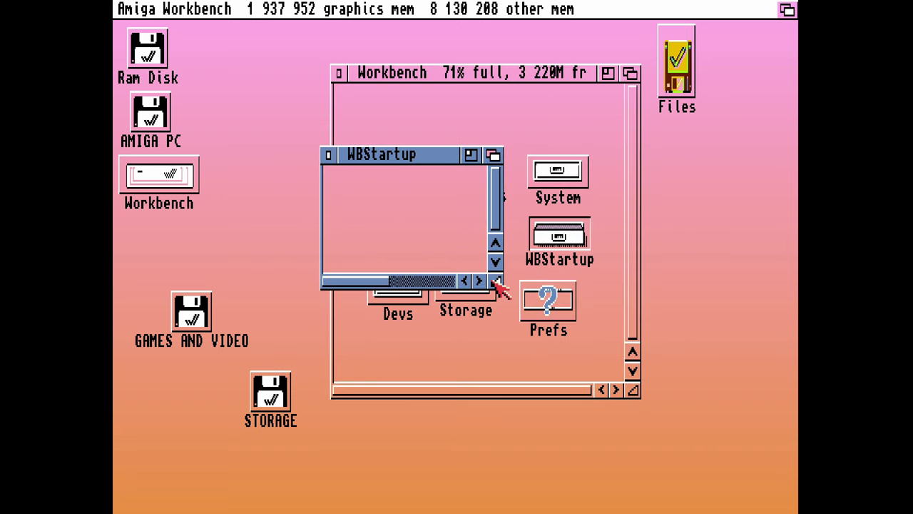
drag(495, 281, 667, 443)
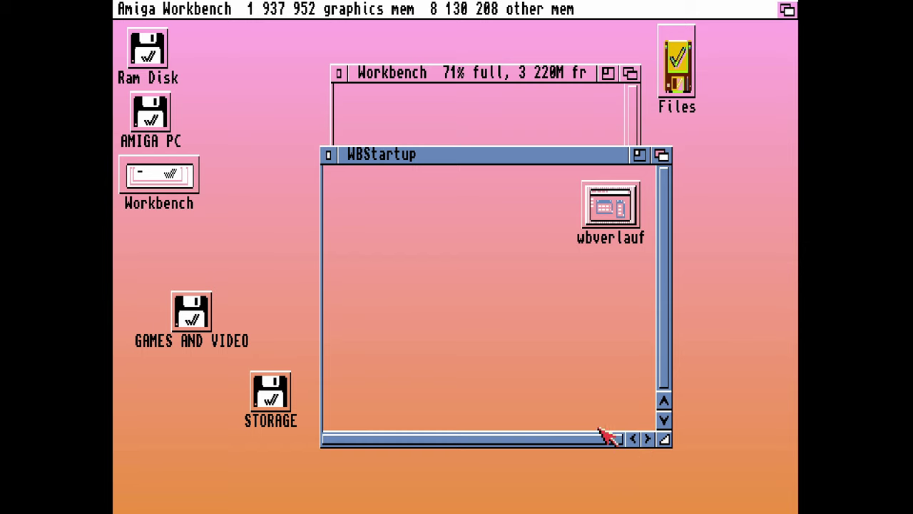
drag(603, 211, 504, 218)
Launch wbverlauf and try the Blue Night and Blue Day gradients
double_click(514, 214)
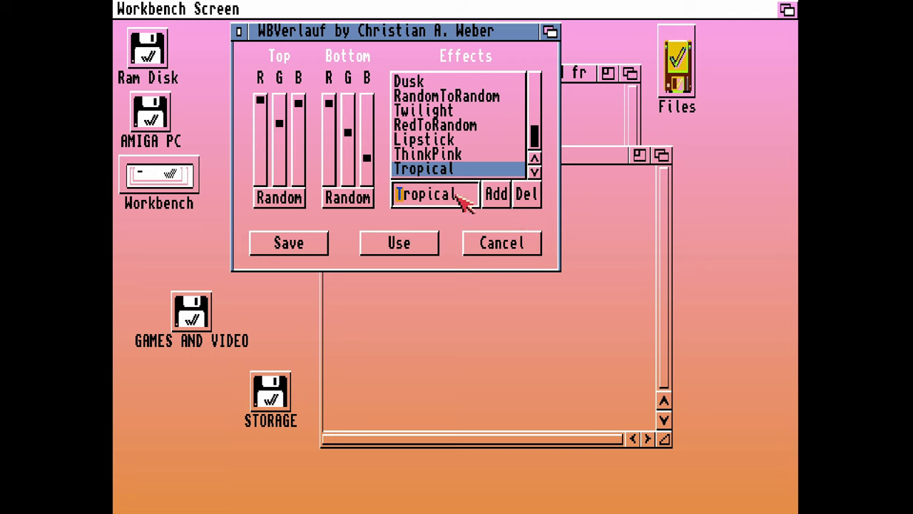
click(535, 93)
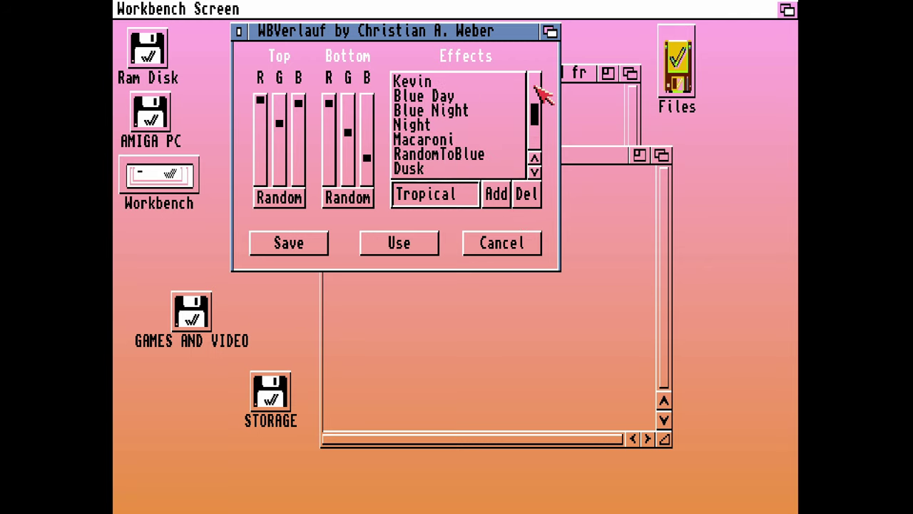
click(431, 116)
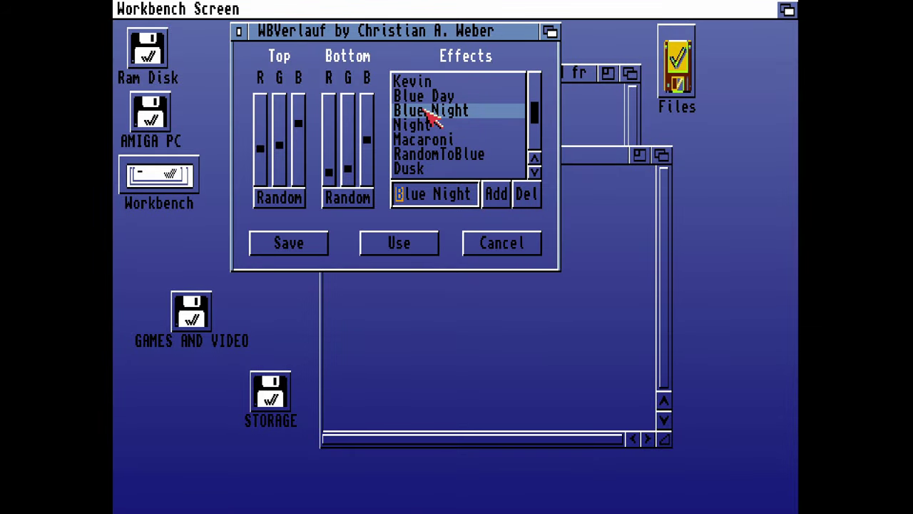
click(427, 96)
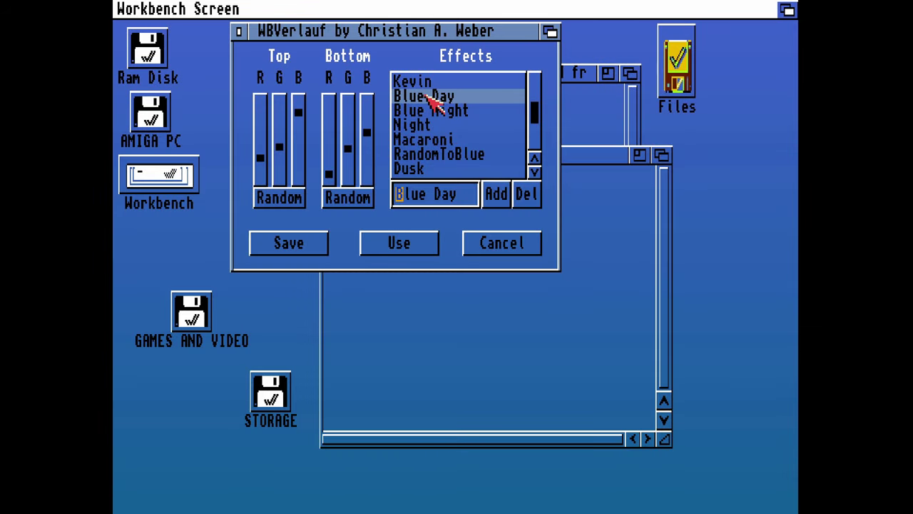
Turn off Random selection in the Extras menu
right_click(229, 8)
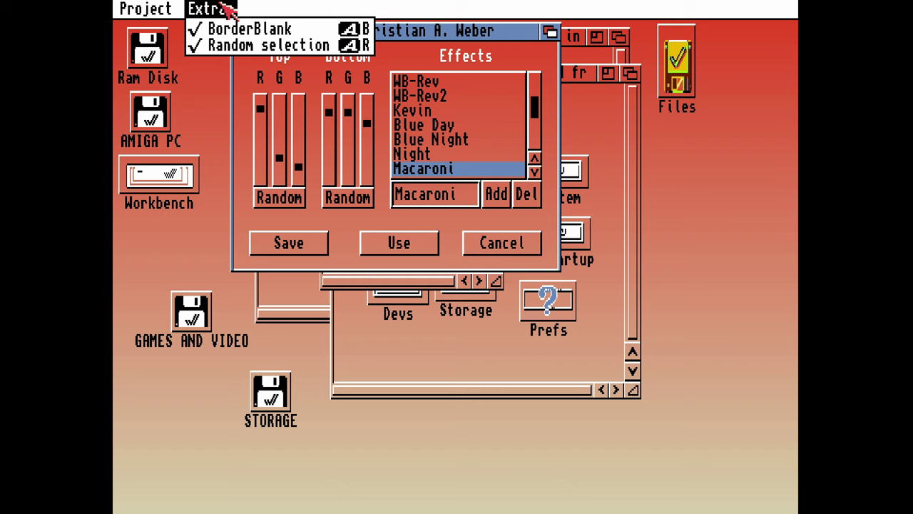
right_click(245, 45)
right_click(227, 8)
right_click(149, 8)
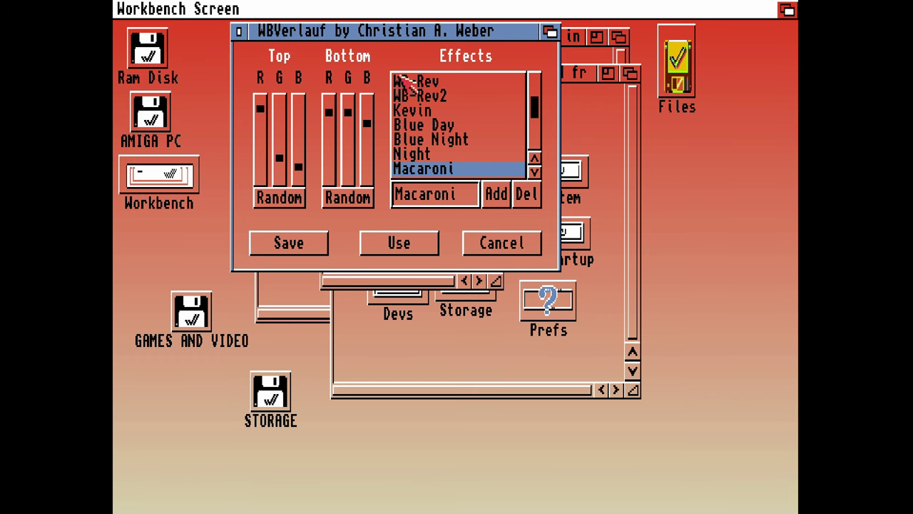
Choose the Kevin gradient and save it
click(431, 126)
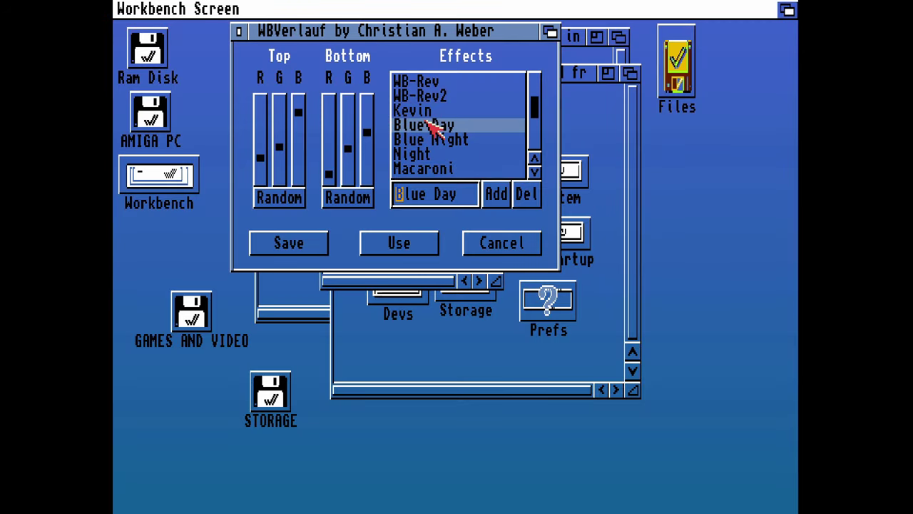
click(426, 96)
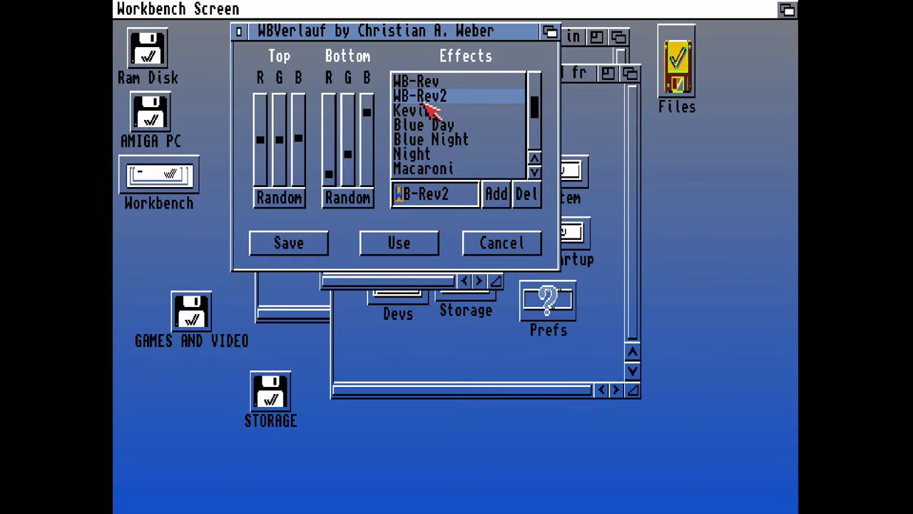
click(427, 109)
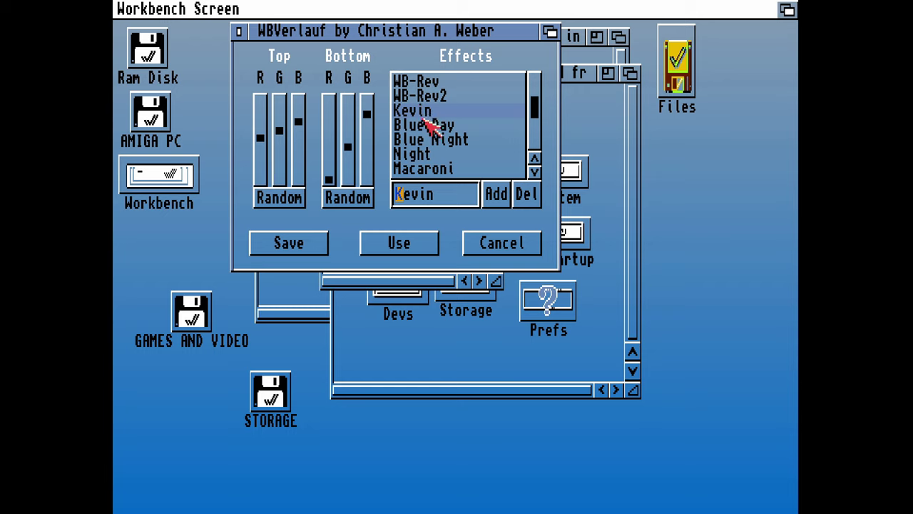
click(288, 243)
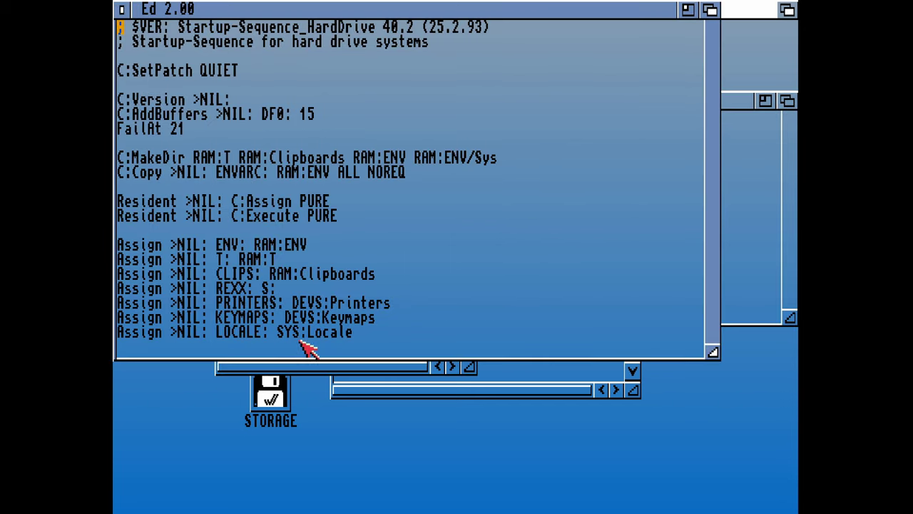
Open a new line below the second Addwbplane line for the palette command
click(298, 335)
key(Down)
key(Down)
key(Down)
key(Down)
key(Down)
key(Down)
key(Down)
key(Down)
key(Down)
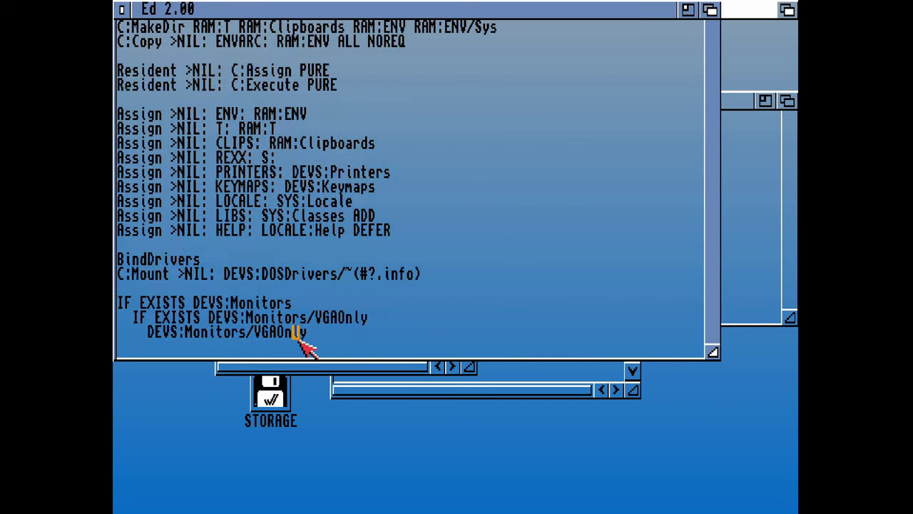
key(Down)
key(Down)
key(Down)
key(Down)
key(Down)
key(Down)
key(Down)
key(Down)
key(Down)
key(Down)
key(Down)
key(Down)
key(Down)
key(Down)
key(Down)
key(Down)
key(Down)
key(Down)
key(Down)
key(Down)
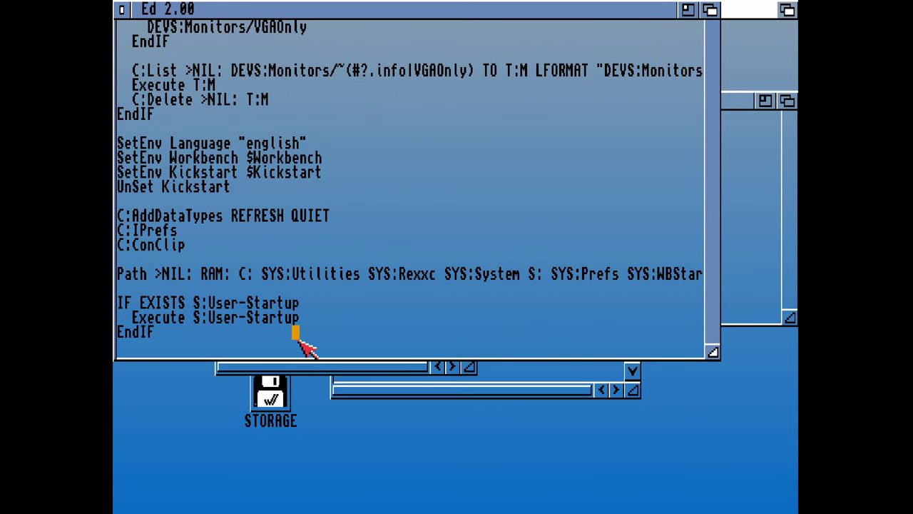
key(Down)
key(Down)
key(Down)
key(Down)
key(Down)
key(Down)
key(Down)
key(Down)
key(Down)
key(Up)
key(Up)
key(Up)
key(Up)
key(Up)
key(Up)
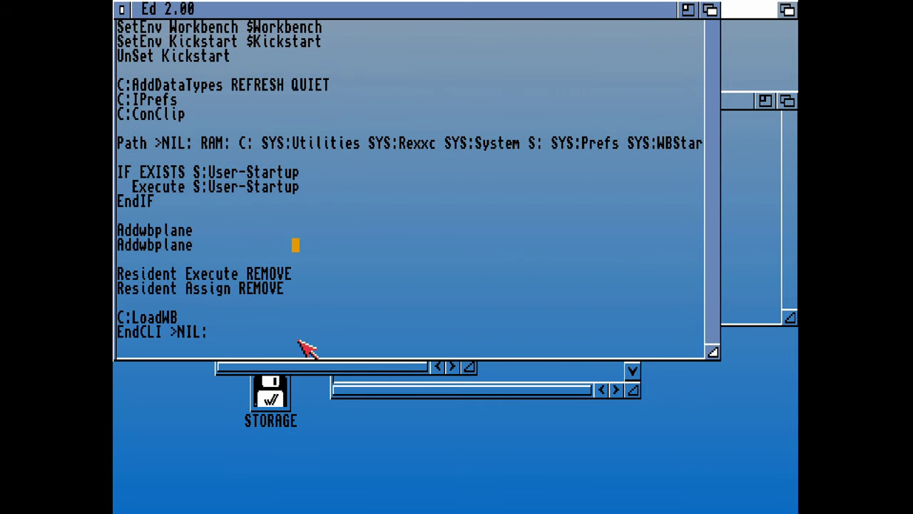
key(Left)
key(Left)
key(Left)
key(Left)
key(Left)
key(Left)
key(Left)
key(Left)
key(Left)
key(Left)
key(Left)
key(Left)
key(Left)
key(Left)
key(Left)
key(Left)
key(Left)
key(Left)
key(Left)
key(Left)
key(Down)
key(Left)
key(Return)
Enter the line 'c:Loadcmap Workbench dh1:c/palette'
text(C)
key(BackSpace)
text(Load)
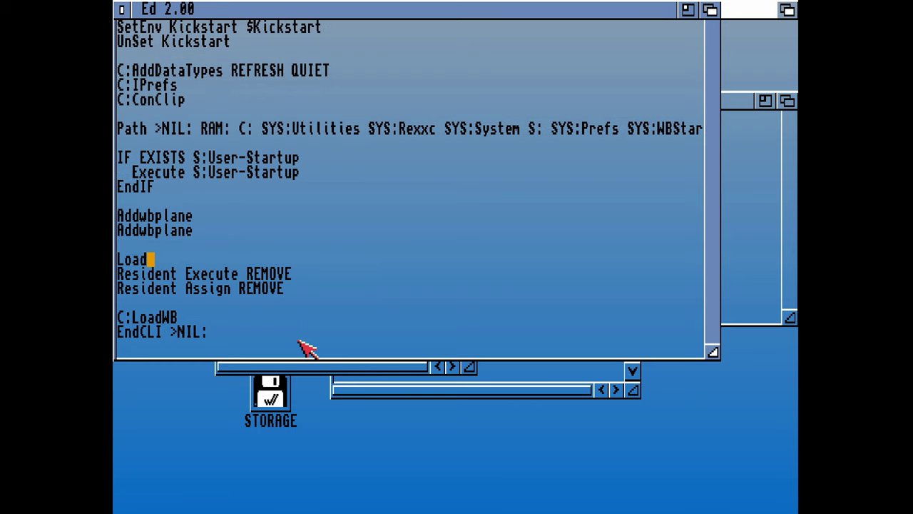
text(cmap Workbench )
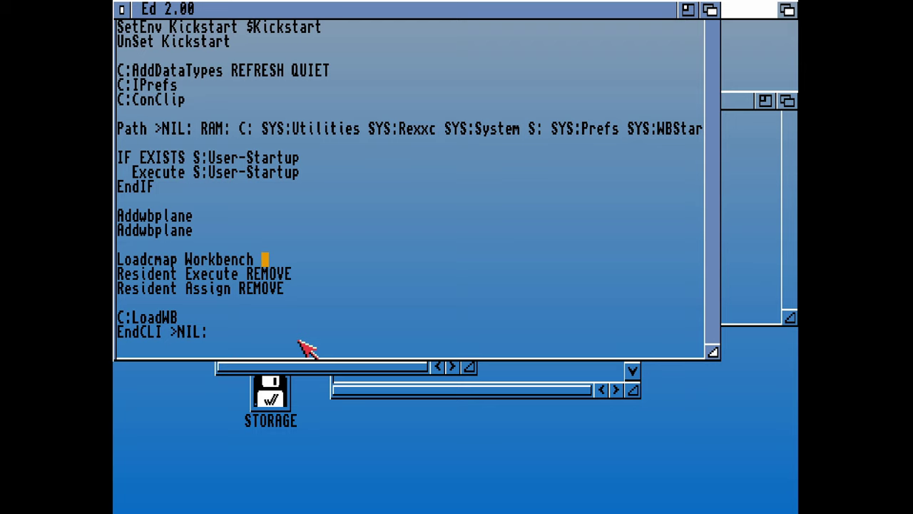
text(palette)
key(Return)
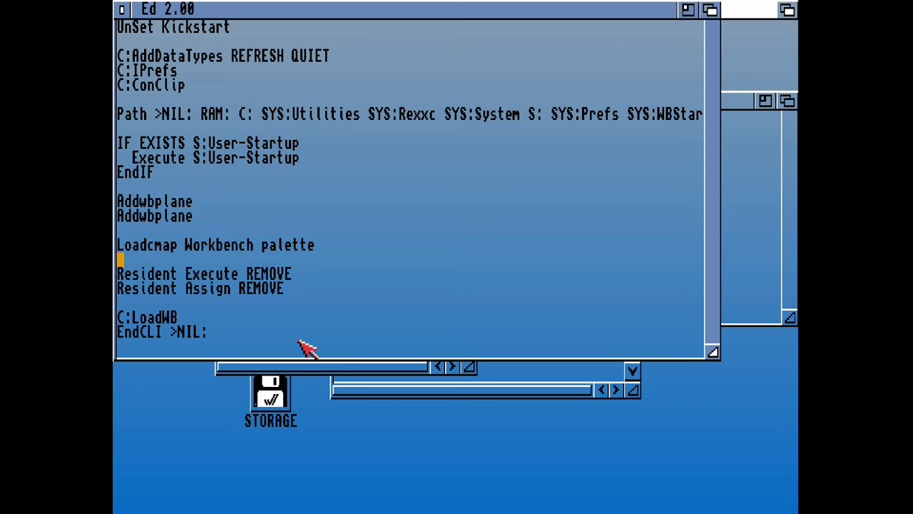
key(Up)
text(c:)
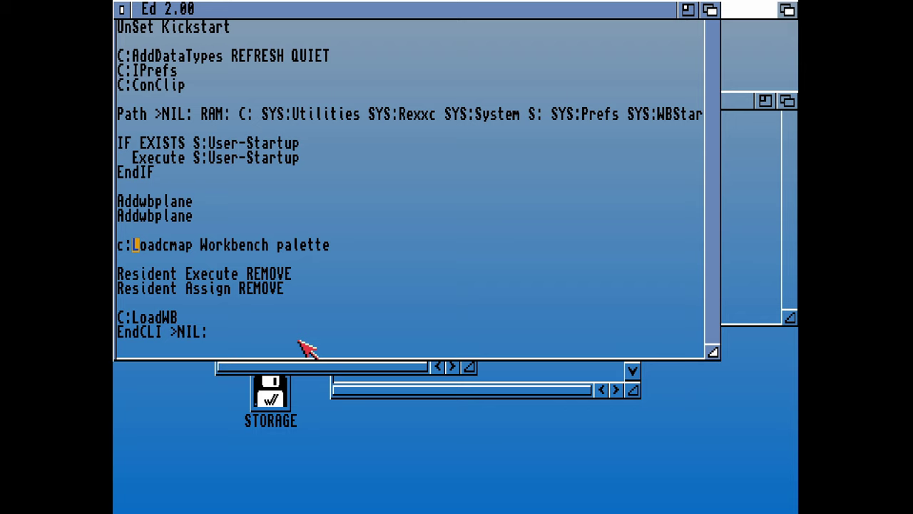
key(ctrl+t)
key(ctrl+t)
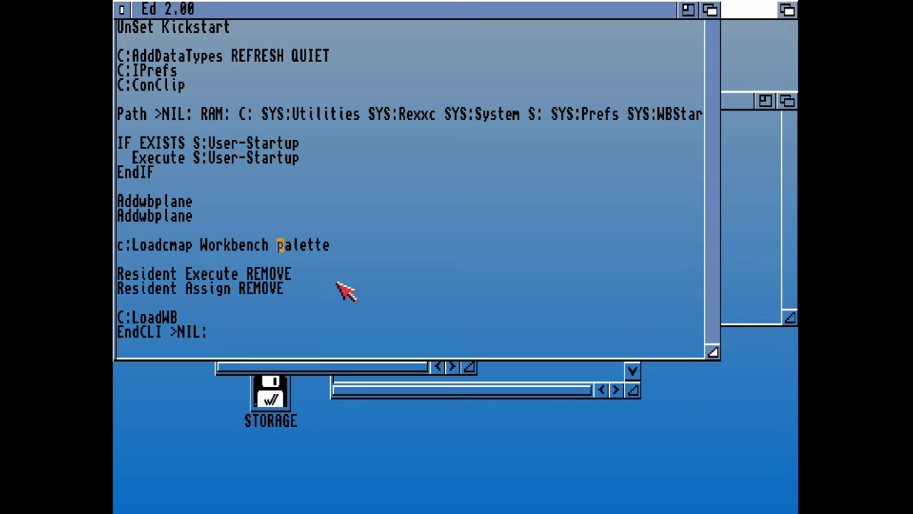
text(dh1:c/)
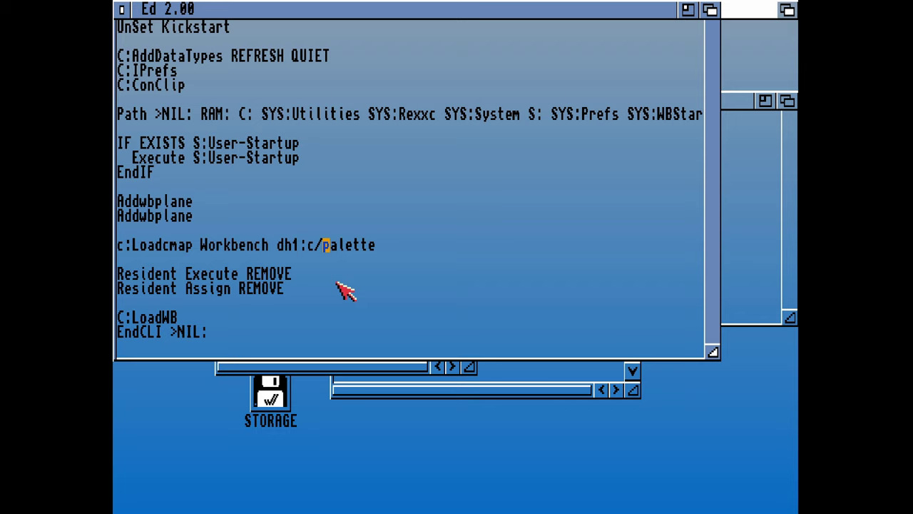
Save the startup-sequence and exit Ed with x
key(Escape)
text(x)
key(Return)
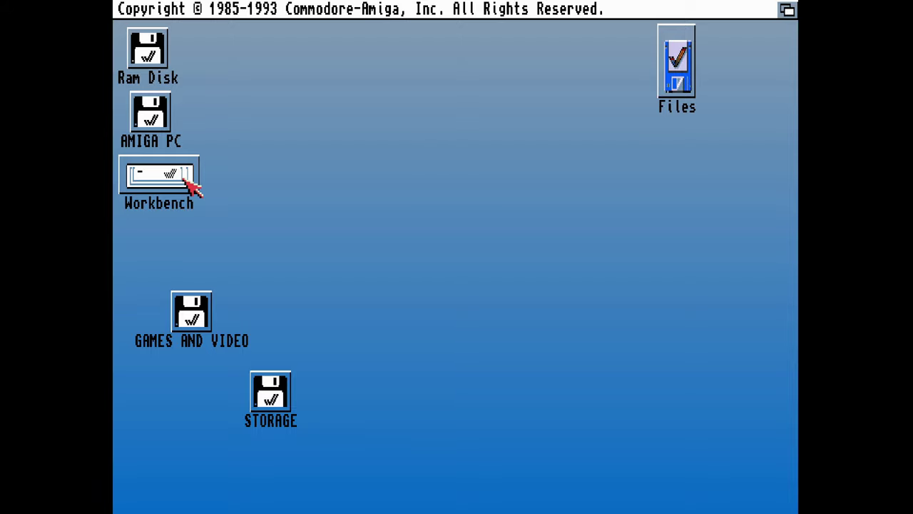
Drag the Workbench disk icon beneath Files and snapshot its position
drag(184, 180, 671, 163)
right_click(347, 7)
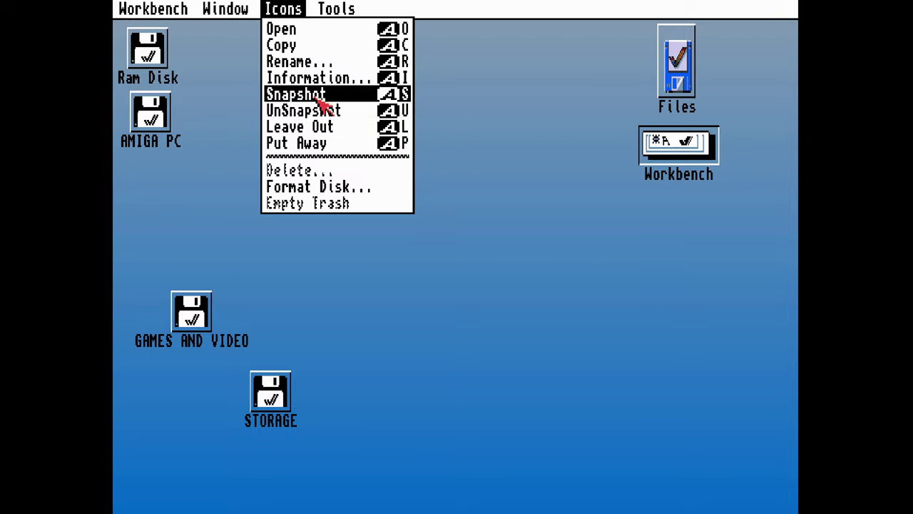
right_click(326, 97)
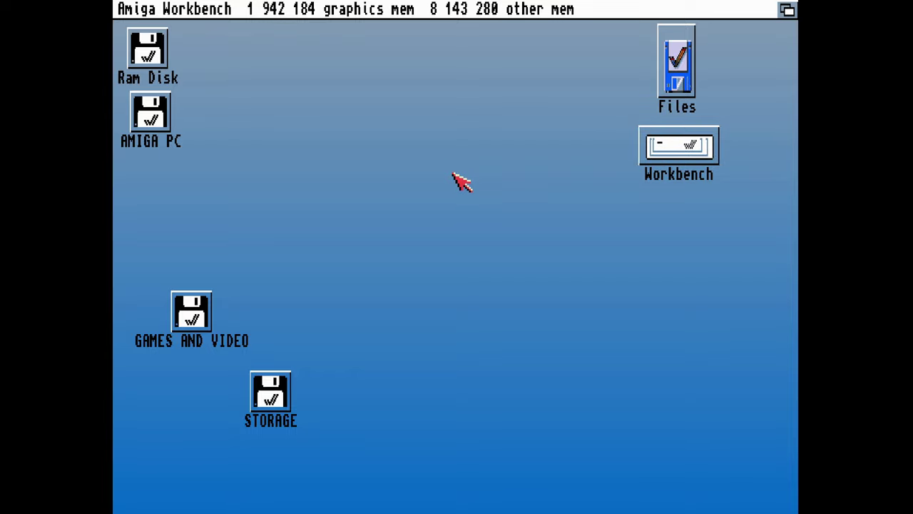